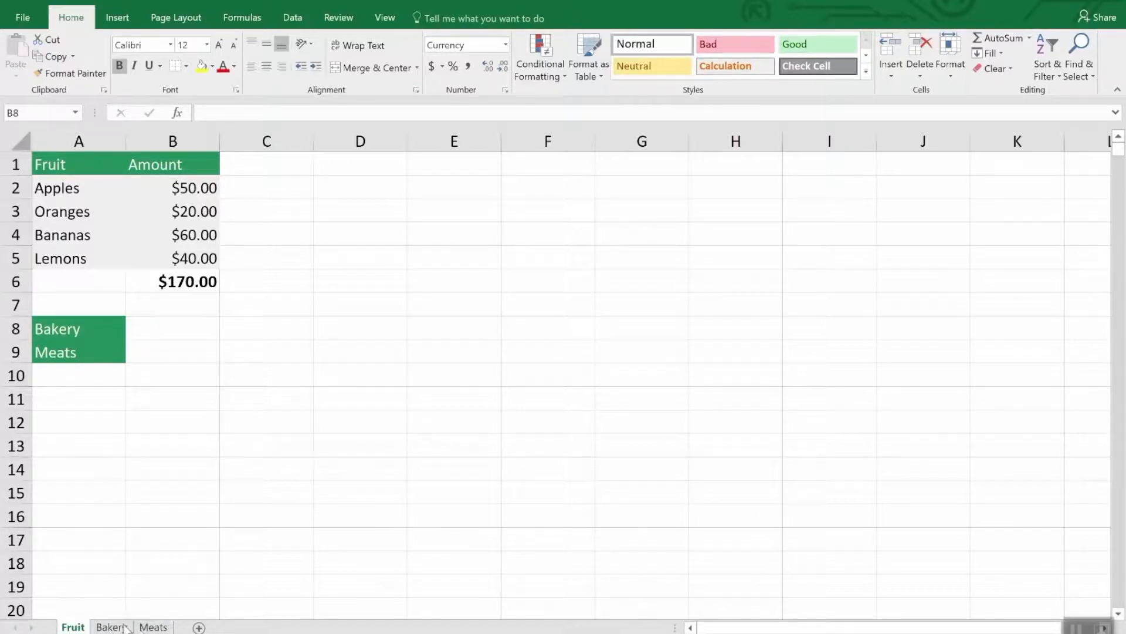
# Step: View the Meats sheet, then return to Fruit and create a copy of it before the Fruit sheet in Inventory.xlsx
pyautogui.click(157, 627)
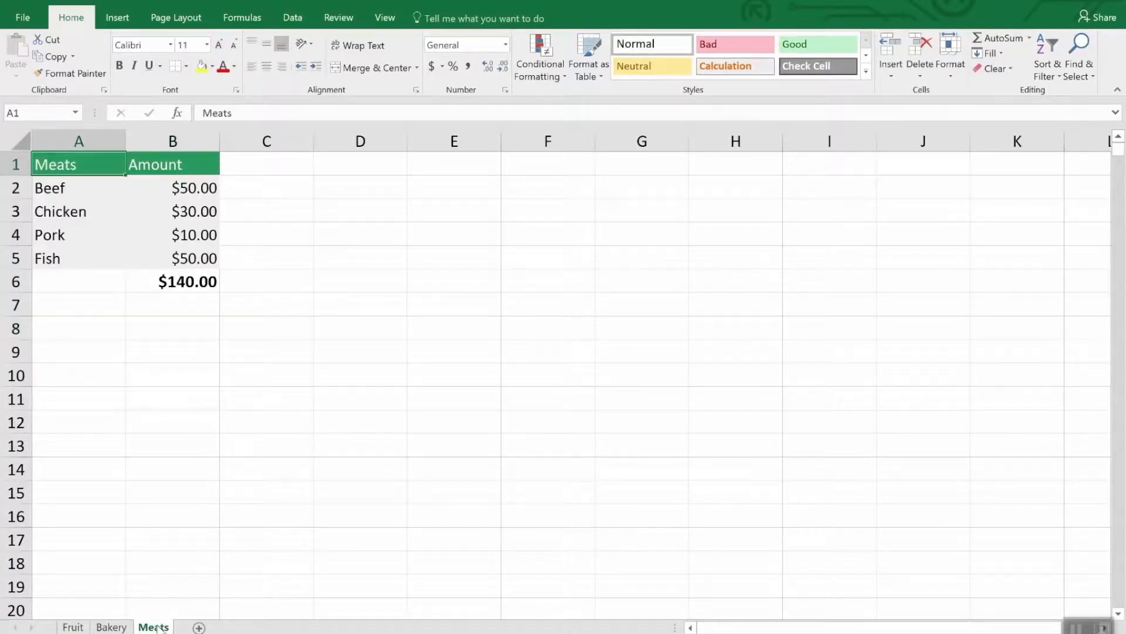
pyautogui.click(79, 627)
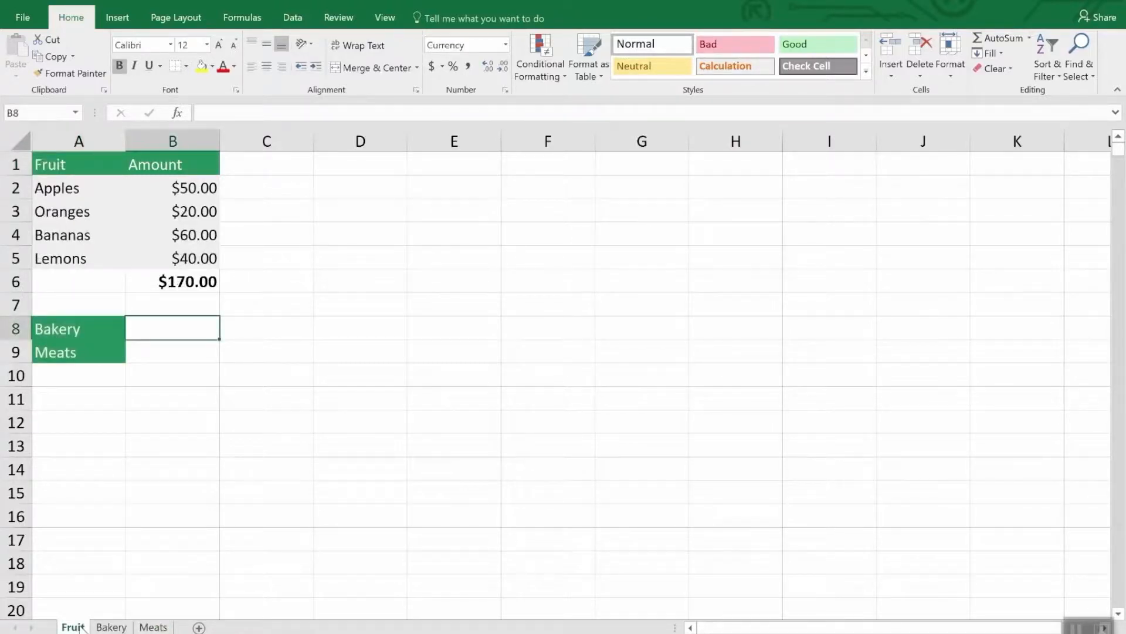
pyautogui.rightClick(81, 627)
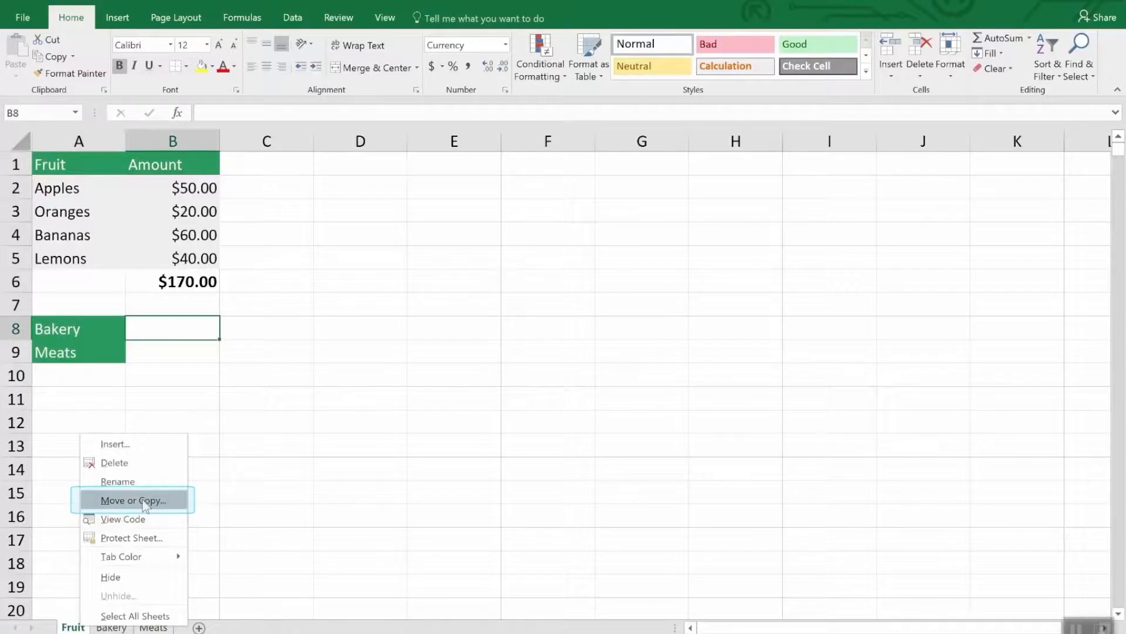
pyautogui.click(145, 505)
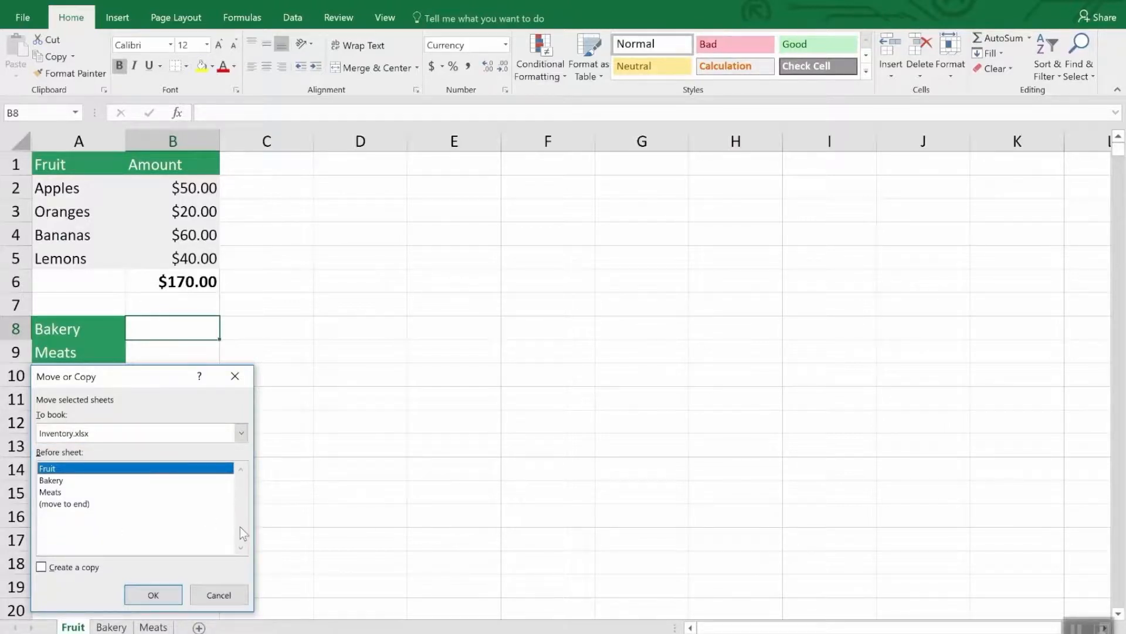
pyautogui.click(68, 570)
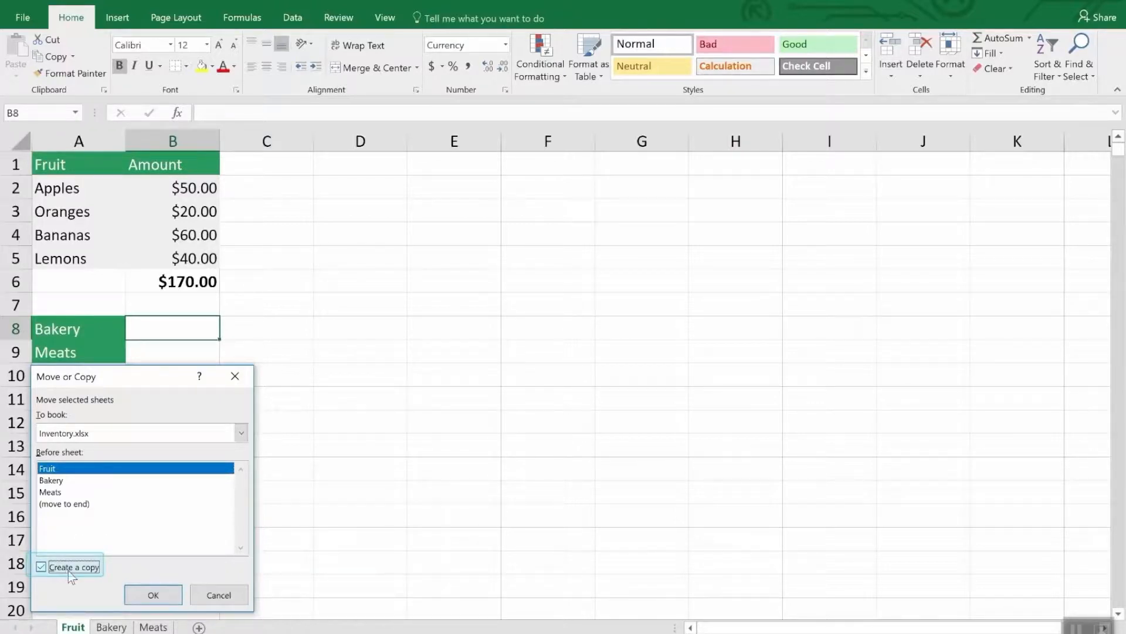
pyautogui.click(153, 595)
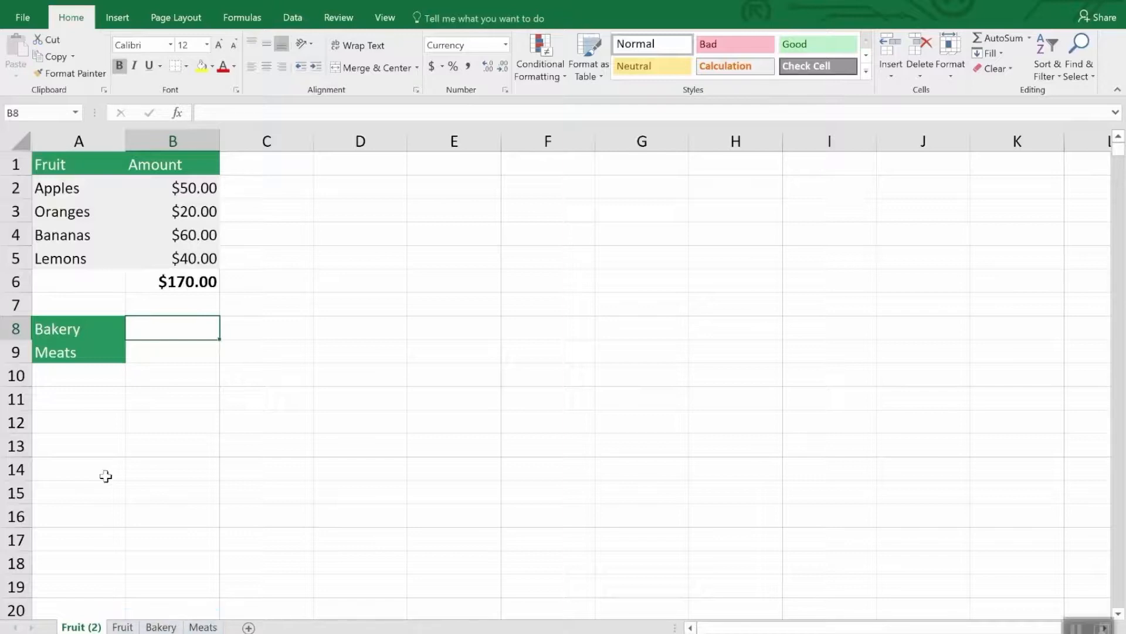
# Step: Permanently delete the duplicate Fruit (2) sheet
pyautogui.rightClick(76, 627)
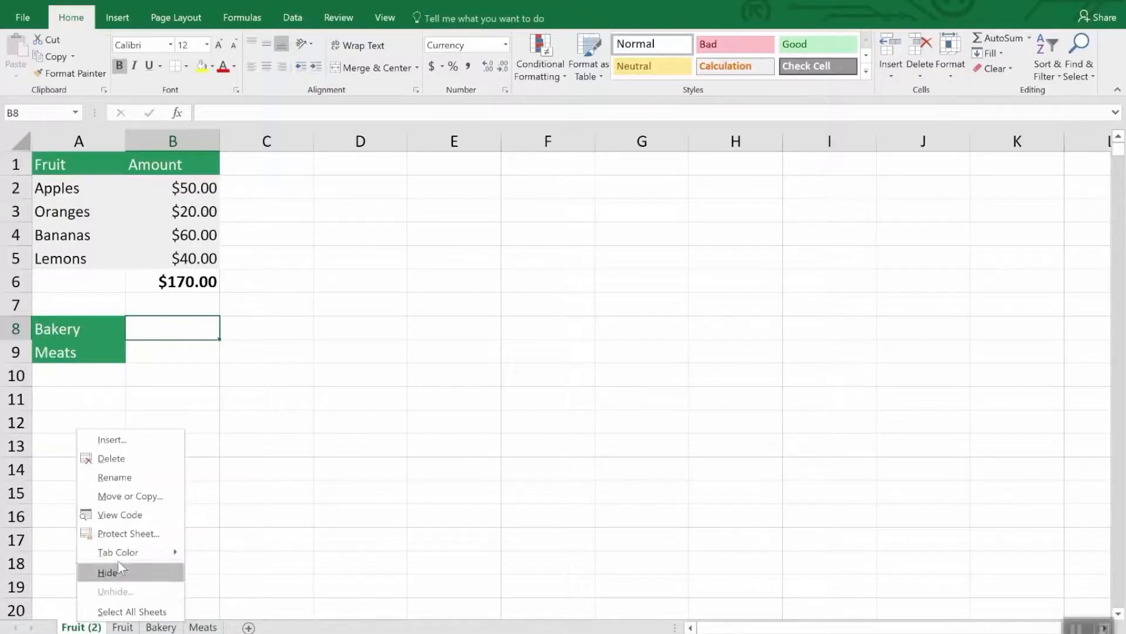
pyautogui.click(122, 457)
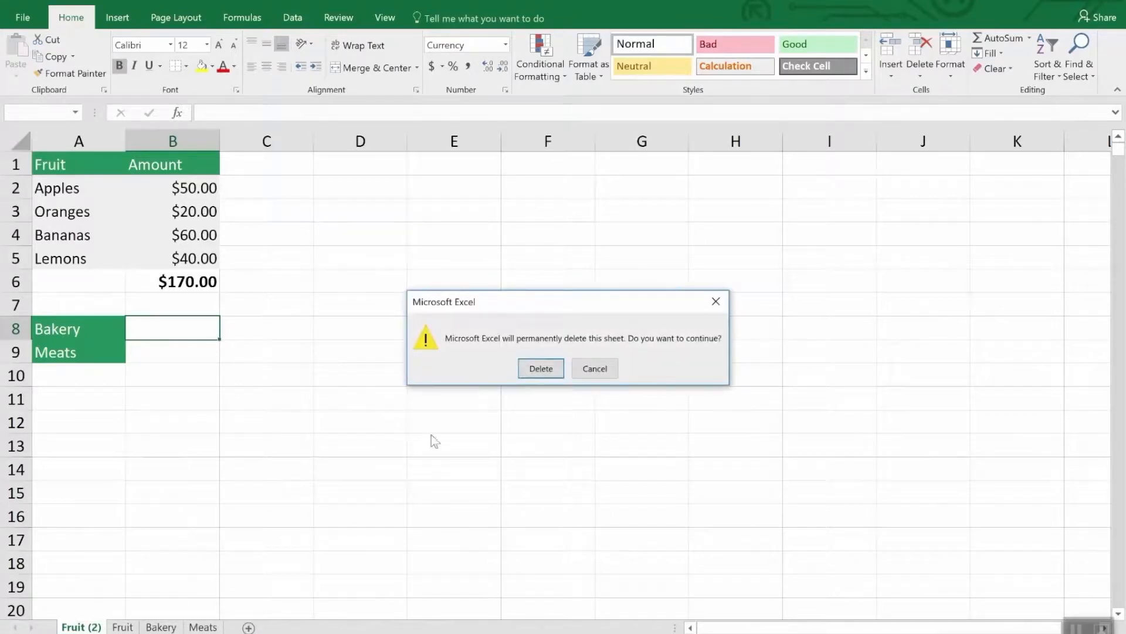
pyautogui.click(531, 367)
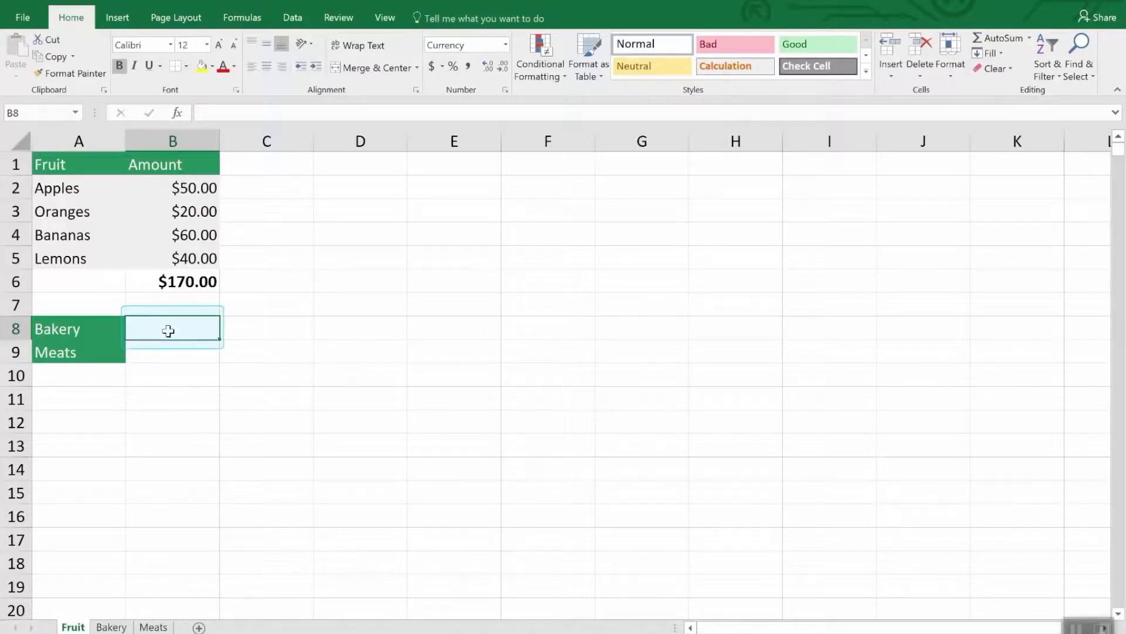
# Step: Enter a SUM formula in cell B8 of the Fruit sheet that references the Bakery total in Bakery!B7
pyautogui.write('=')
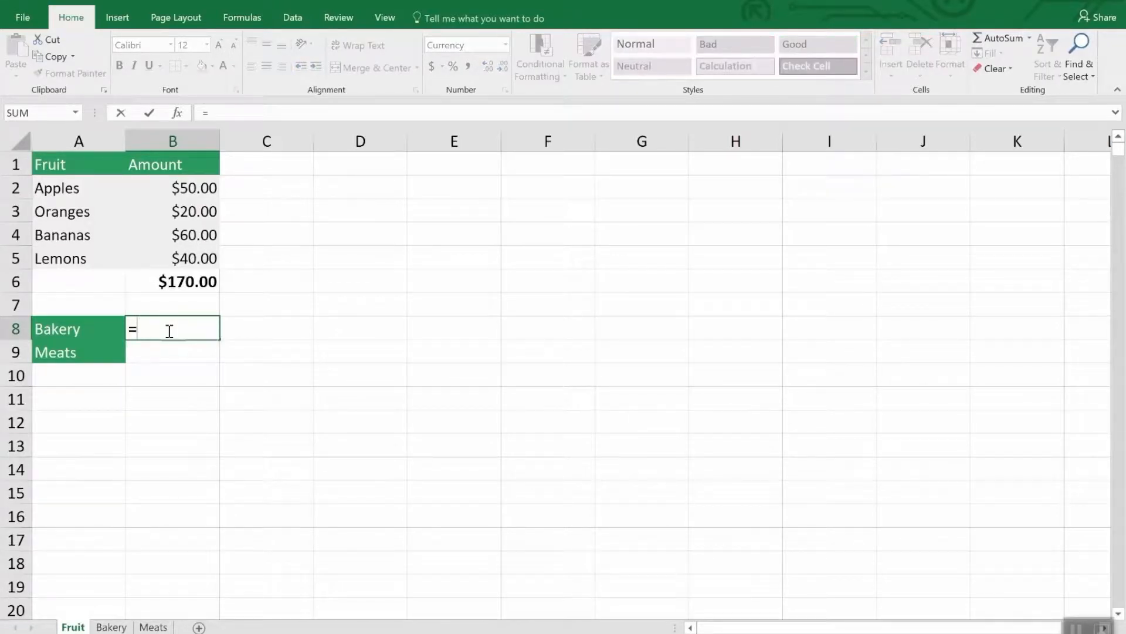
pyautogui.write('sum')
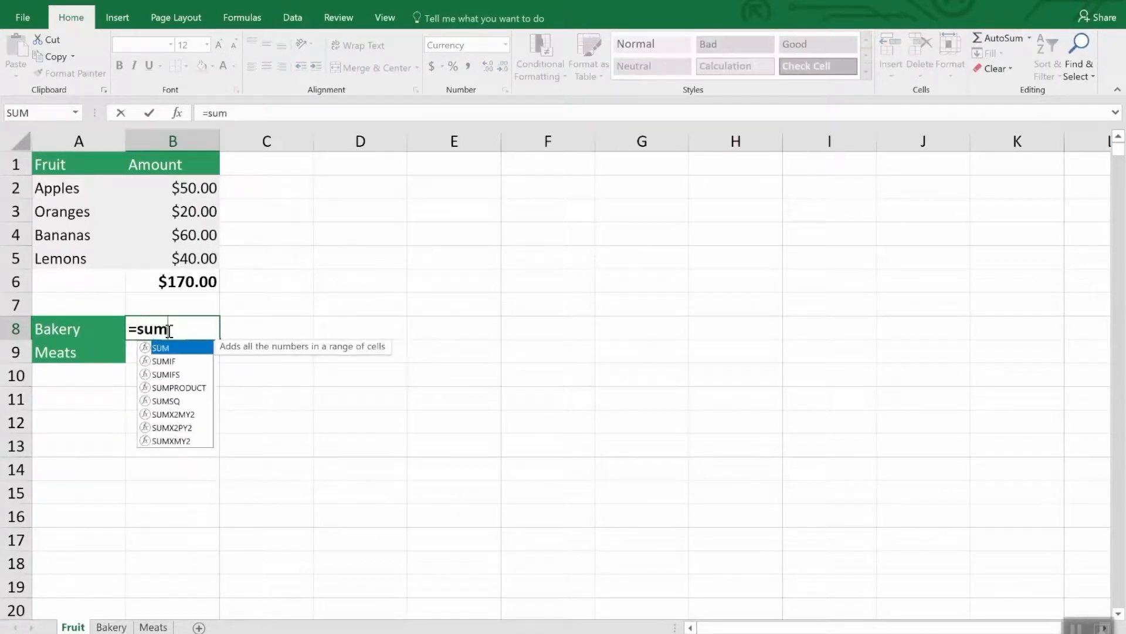
pyautogui.write('(')
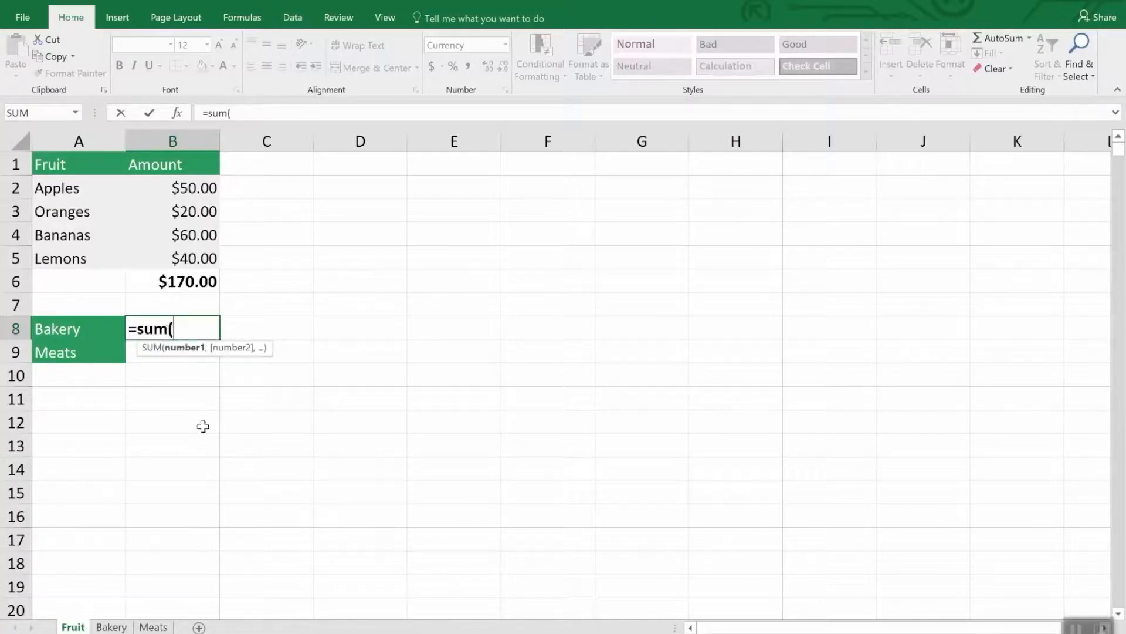
pyautogui.click(113, 626)
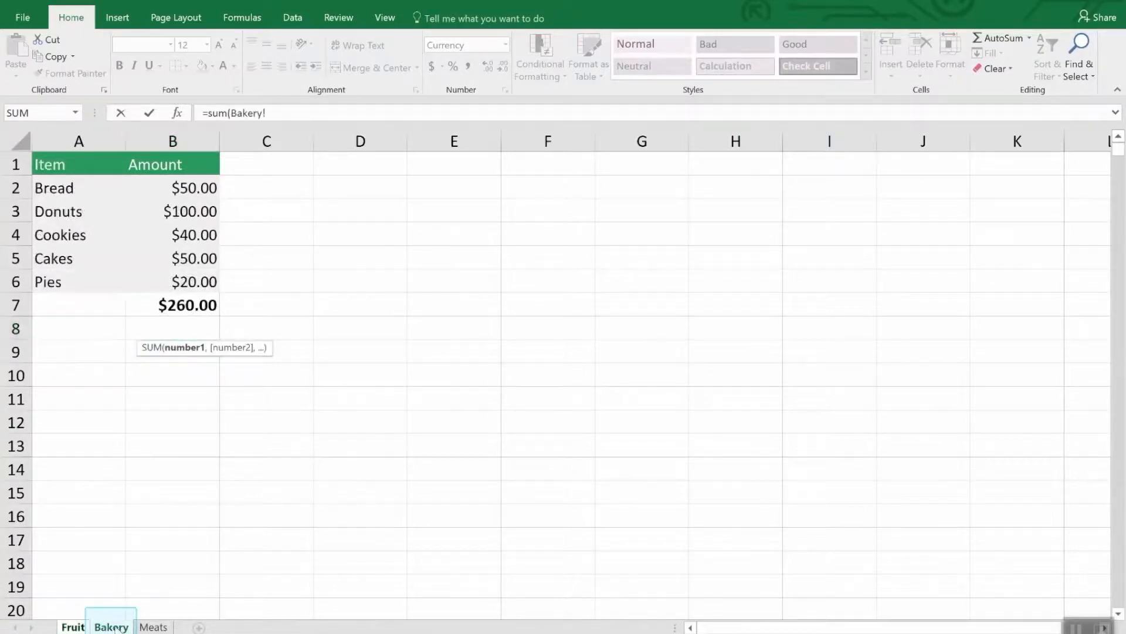
pyautogui.click(197, 302)
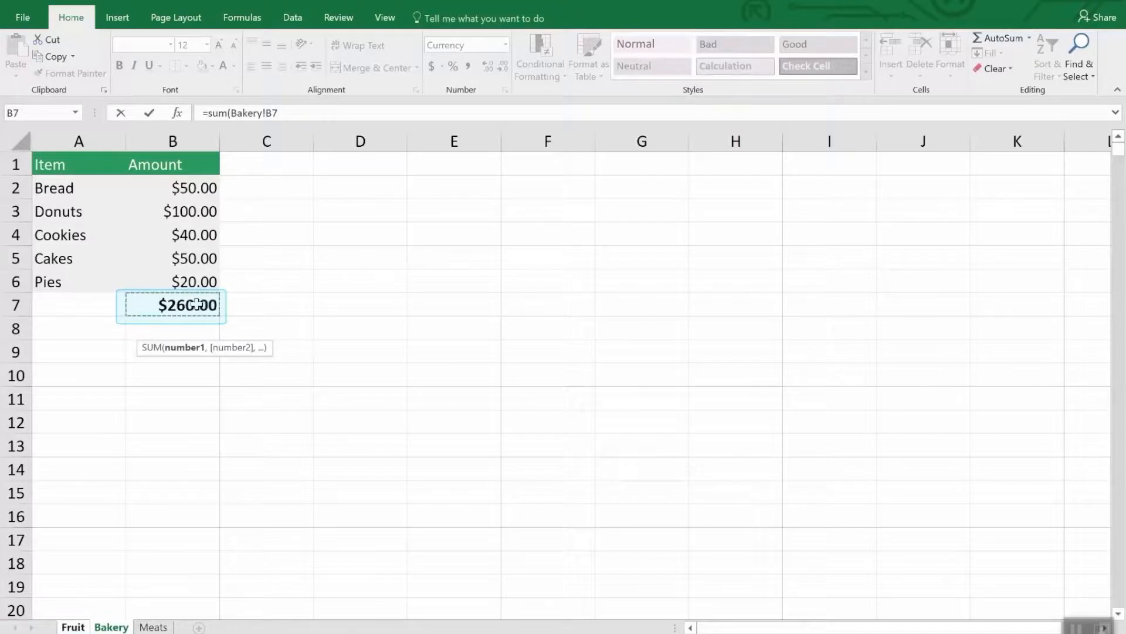
pyautogui.press('Return')
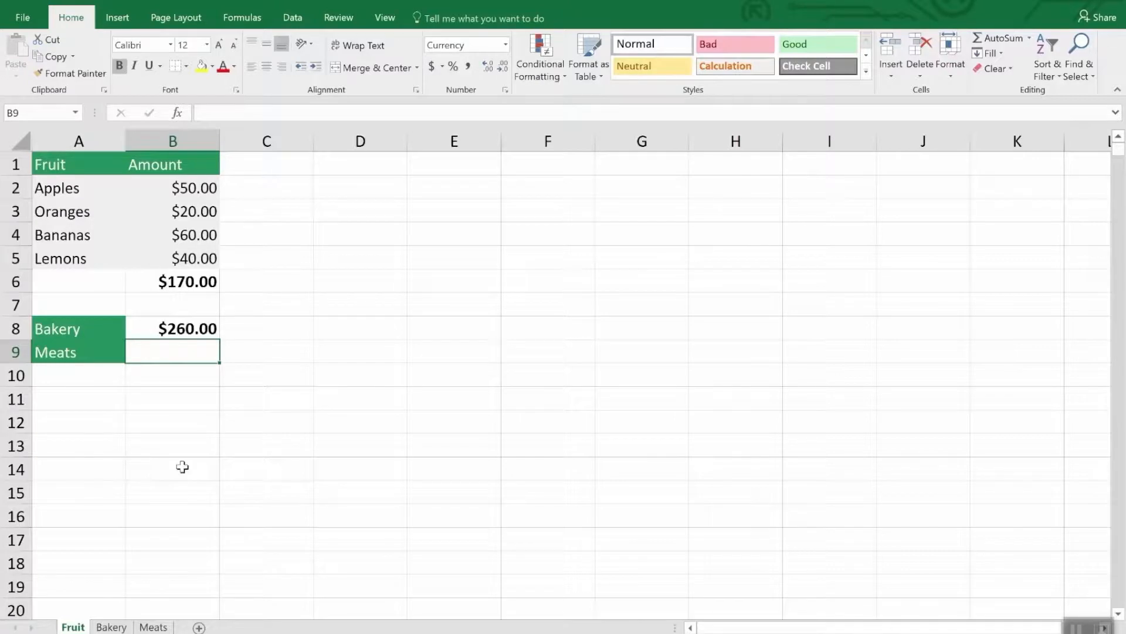
# Step: Enter a SUM formula in cell B9 of the Fruit sheet that adds Meats!B3 and Meats!B5
pyautogui.write('=sum(')
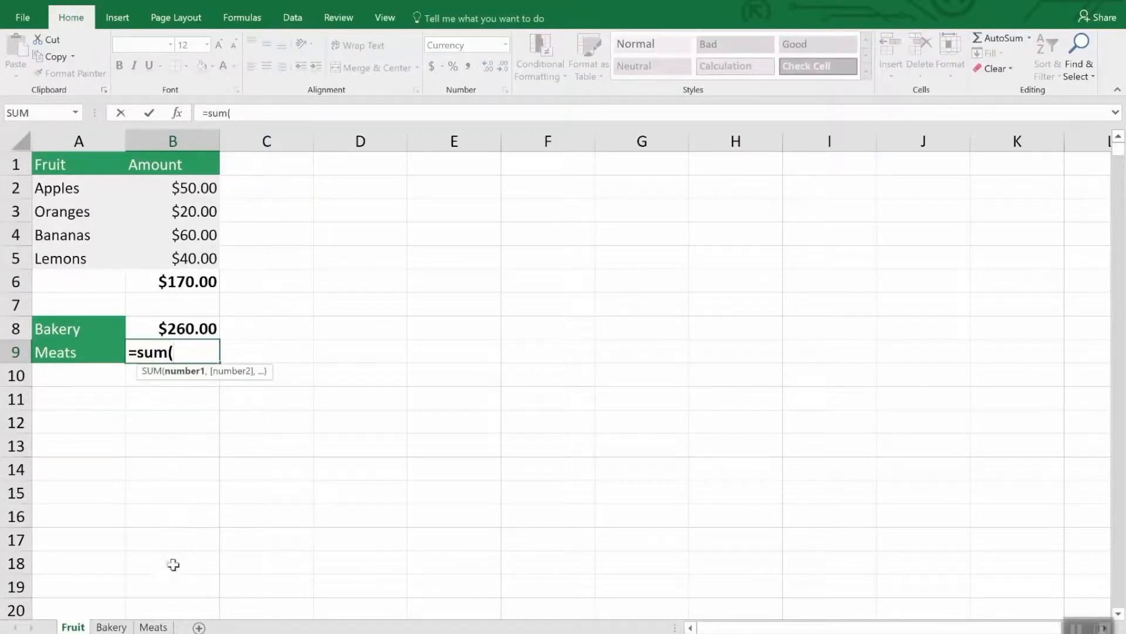
pyautogui.click(165, 627)
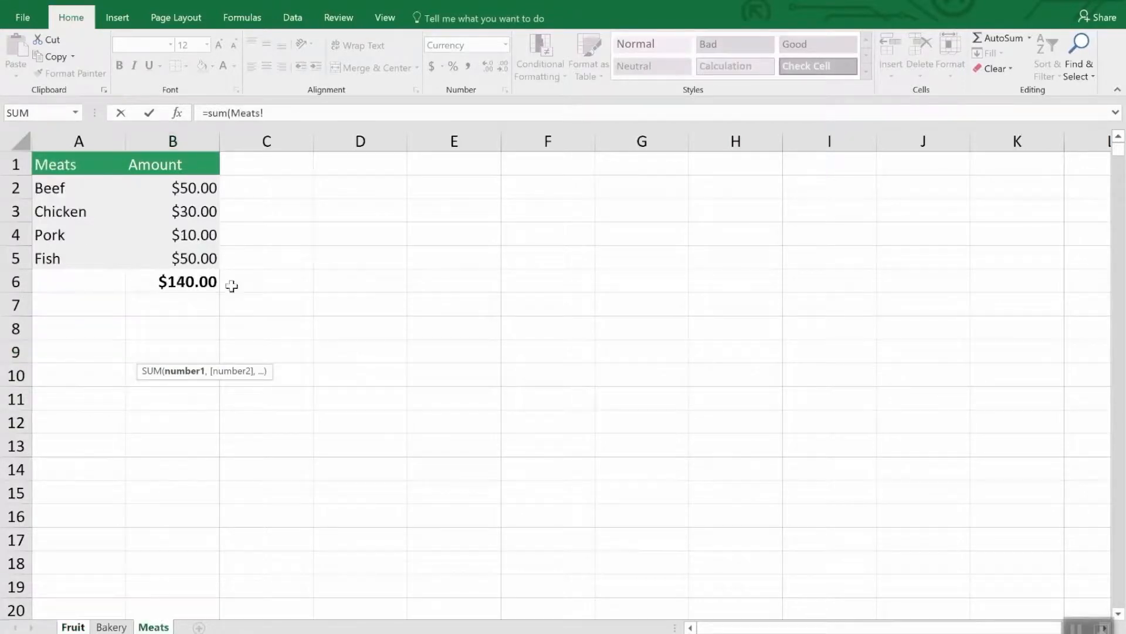
pyautogui.click(203, 213)
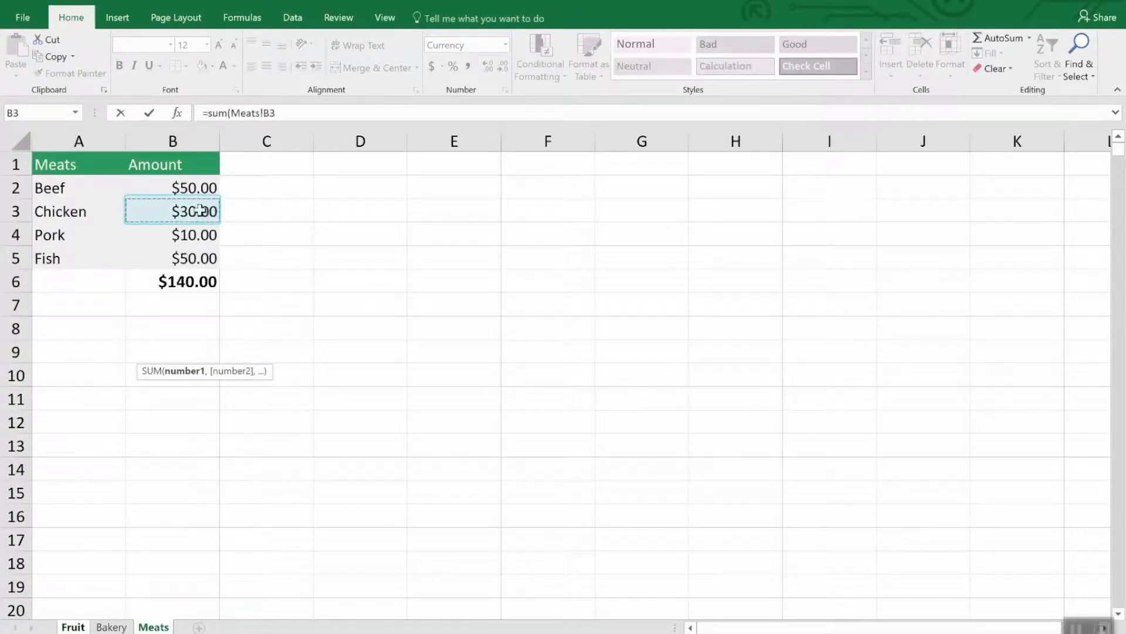
pyautogui.write(',')
pyautogui.click(202, 258)
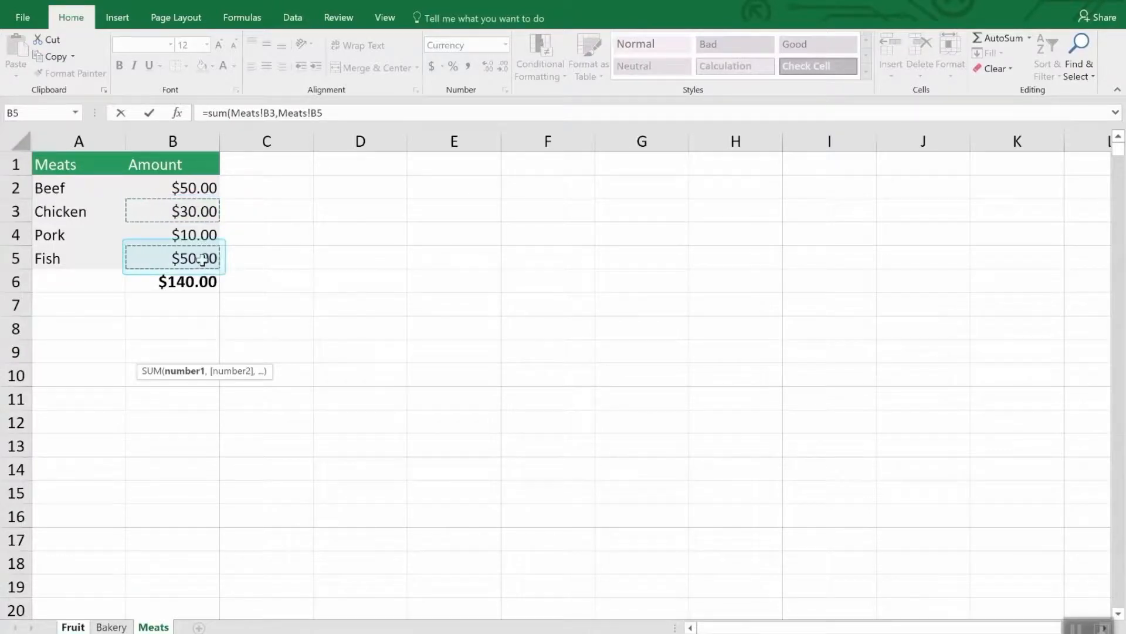
pyautogui.press('Return')
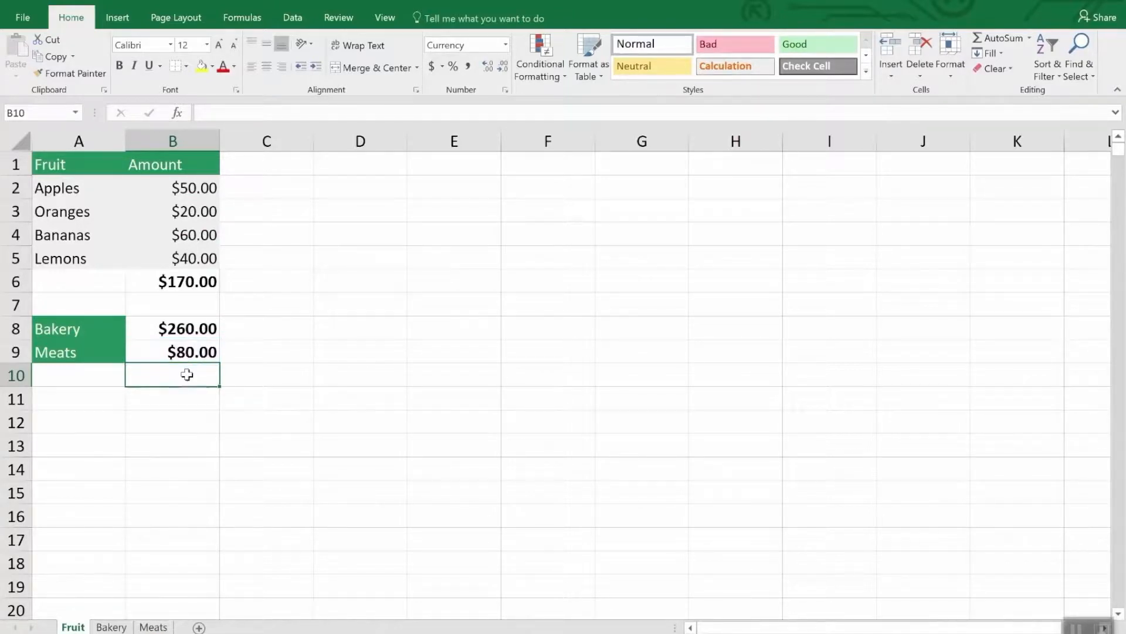
# Step: Edit the SUM formula in B8 of the Fruit sheet, selecting its sheet reference and switching it to the Meats sheet
pyautogui.click(189, 331)
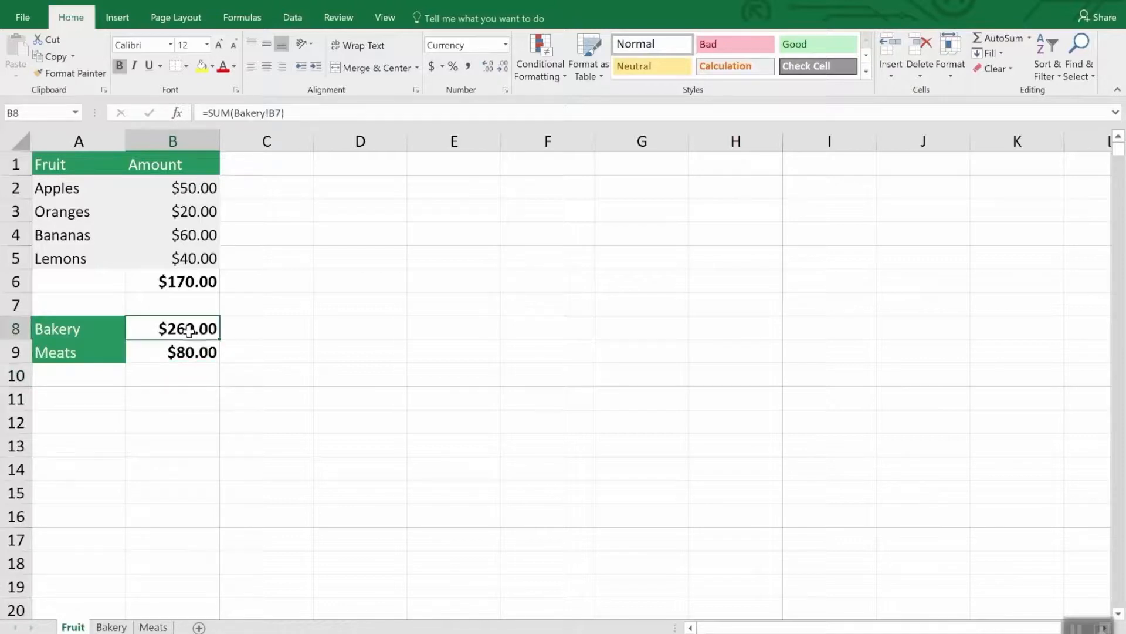
pyautogui.click(310, 113)
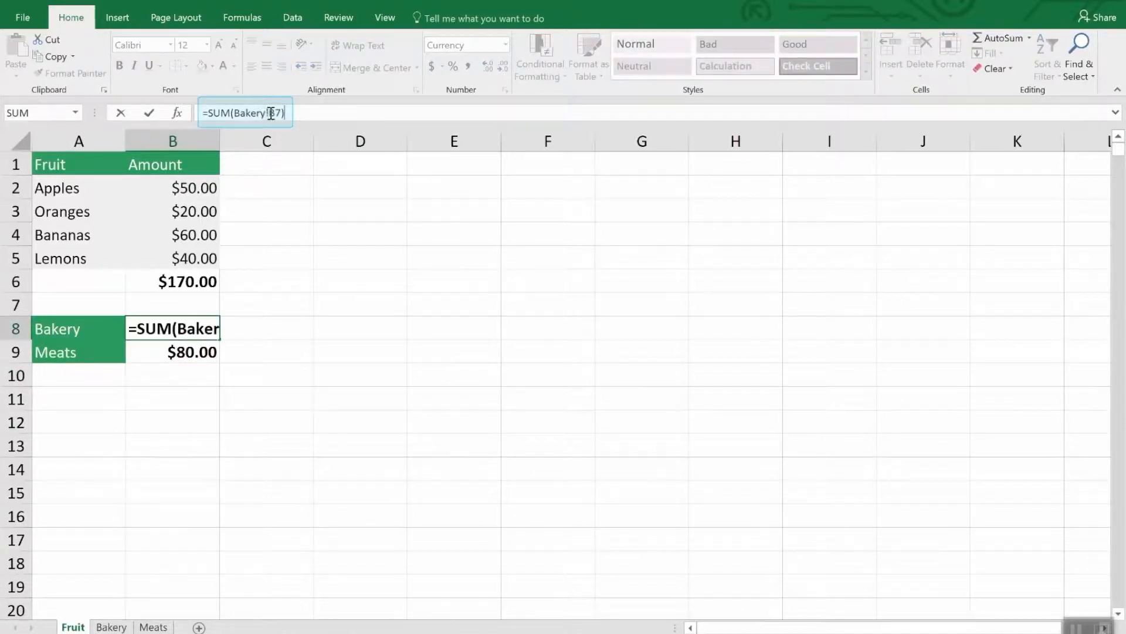
pyautogui.moveTo(271, 113); pyautogui.dragTo(235, 113)
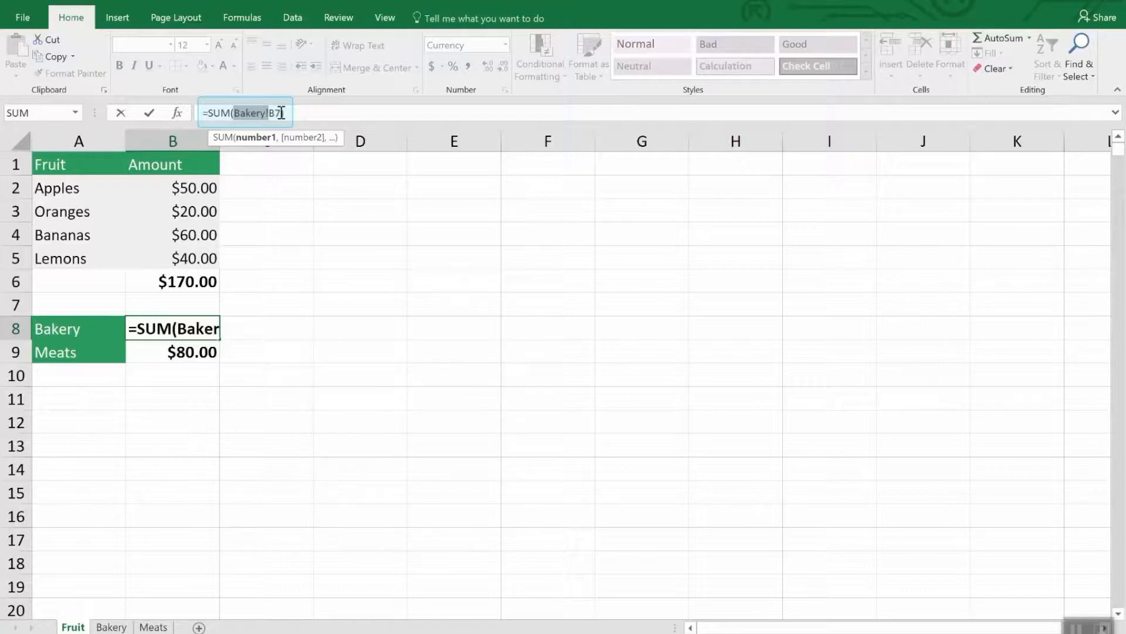
pyautogui.write(')')
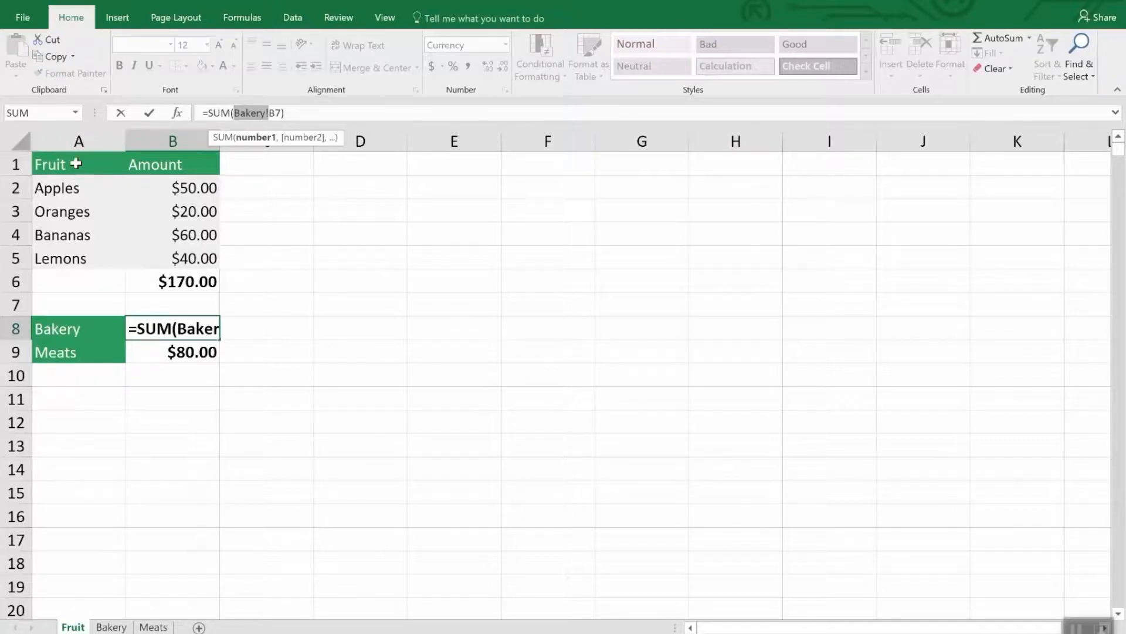
pyautogui.click(111, 626)
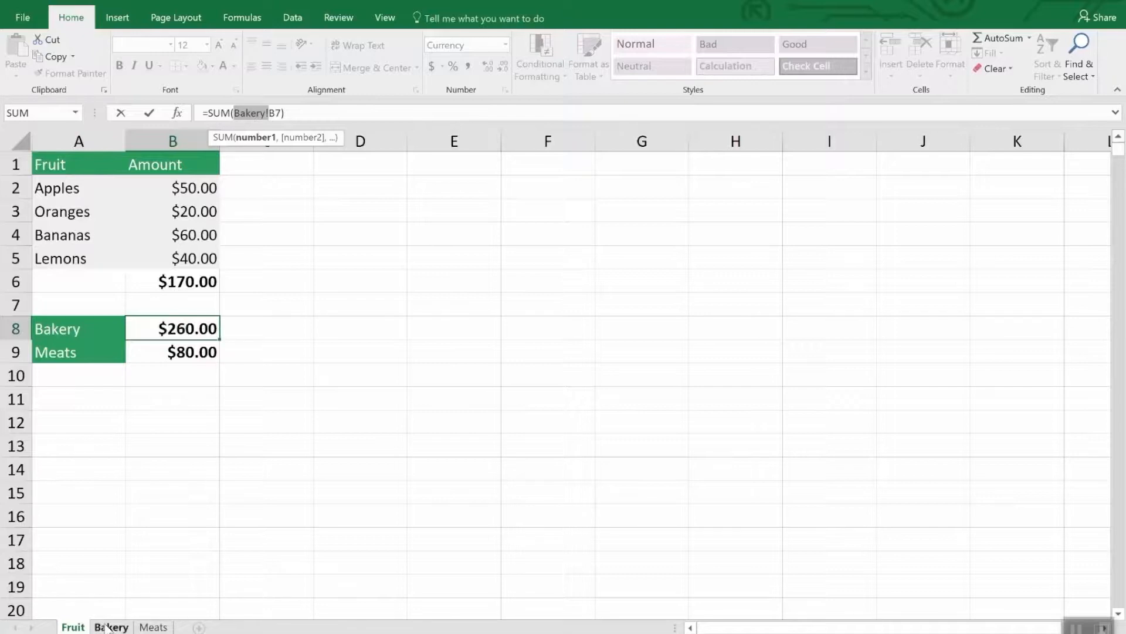
pyautogui.click(153, 627)
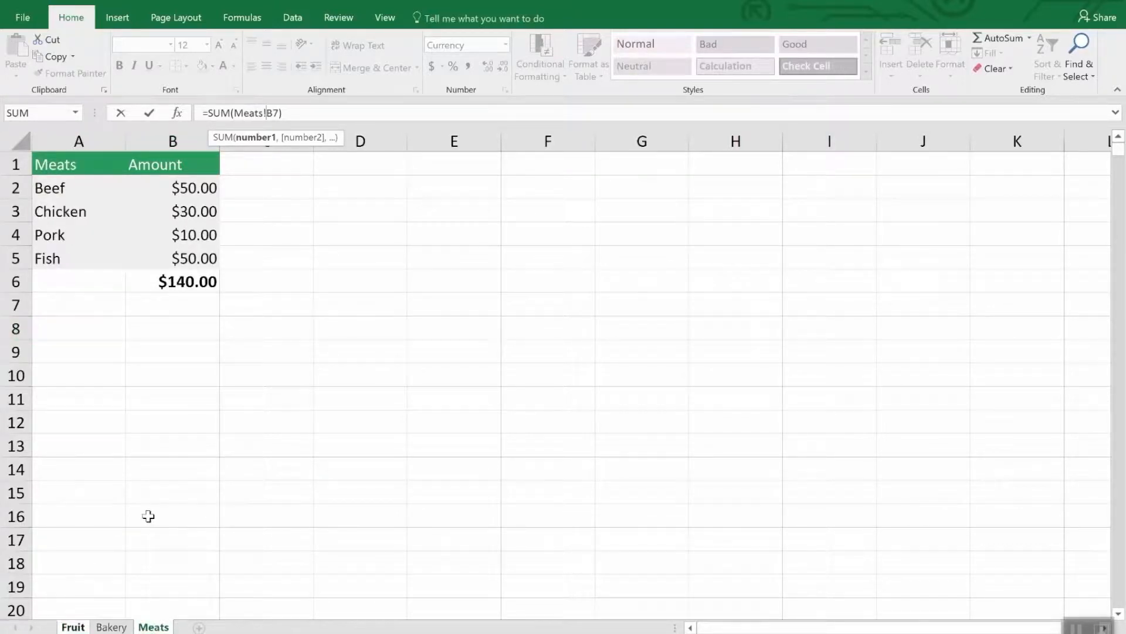
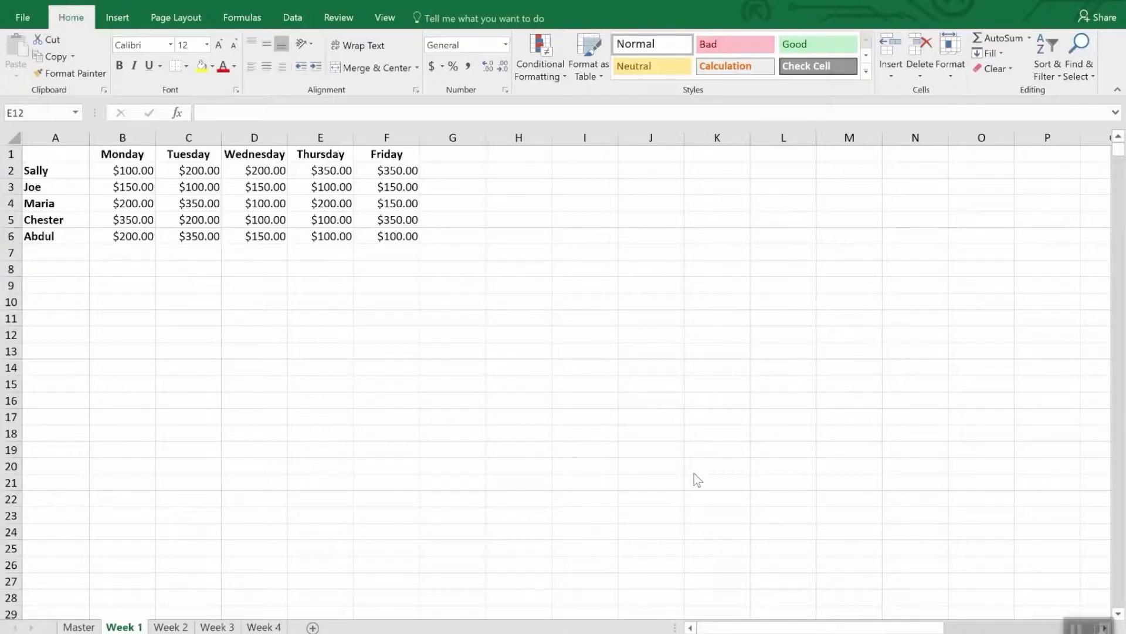
# Step: Look over the Week 3 and Week 4 sheets and start a Consolidate with the Sum function on the Master sheet
pyautogui.click(217, 627)
pyautogui.click(262, 627)
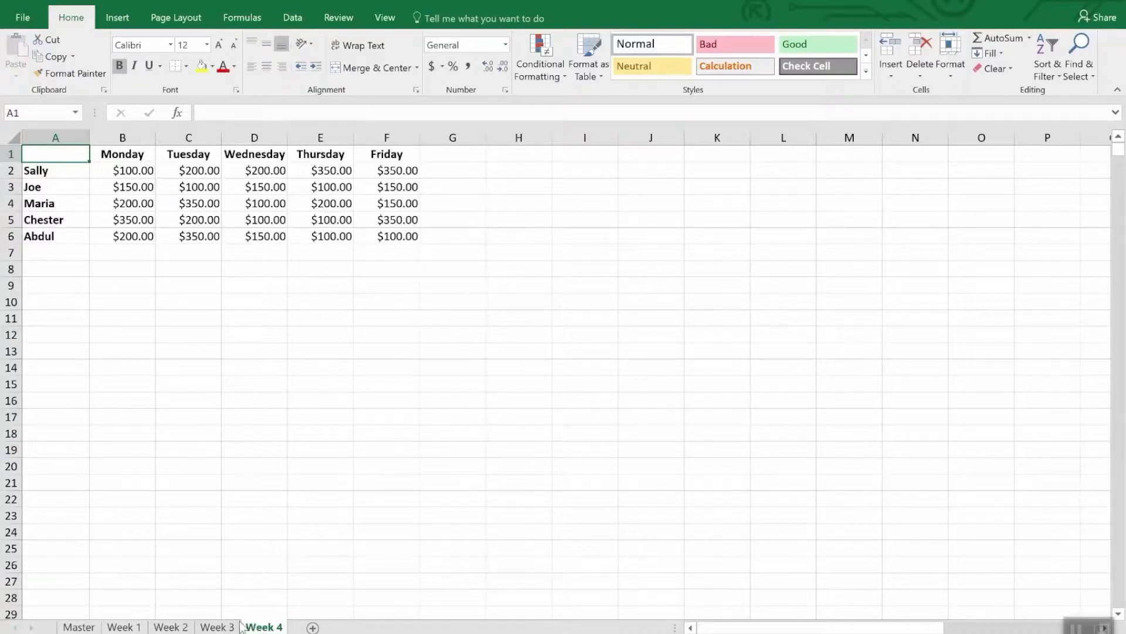
pyautogui.click(79, 627)
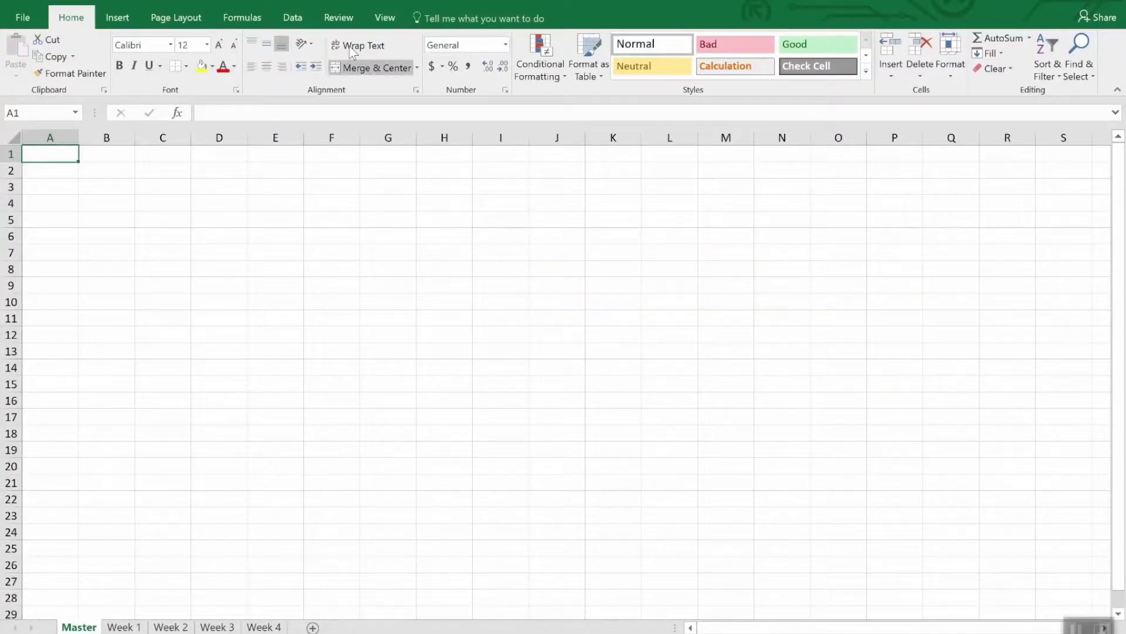
pyautogui.click(295, 18)
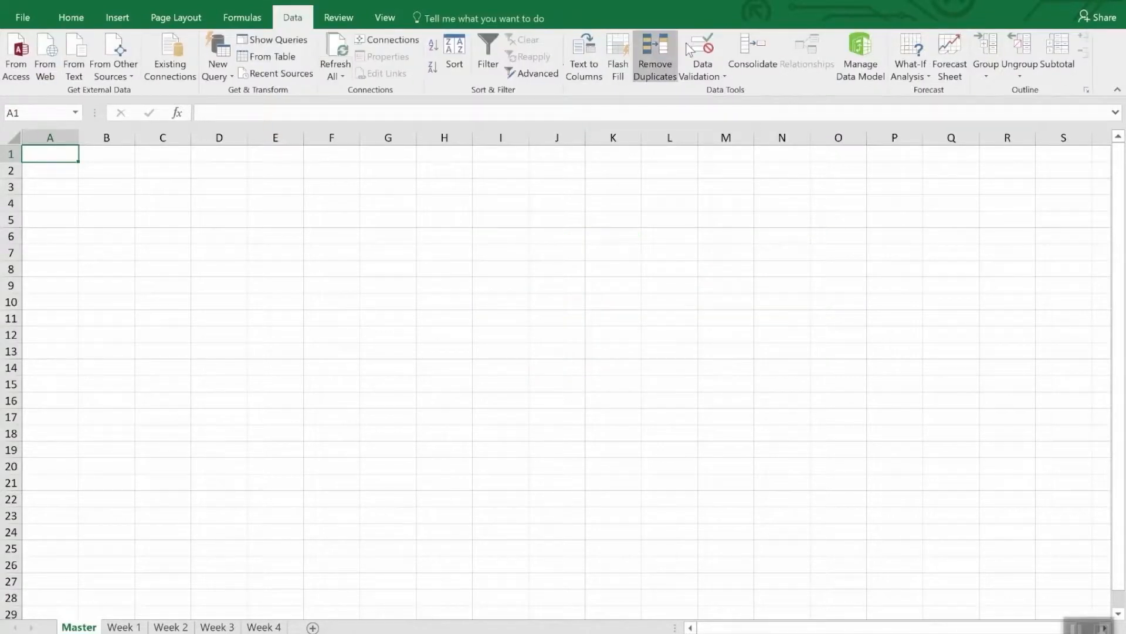
pyautogui.click(750, 49)
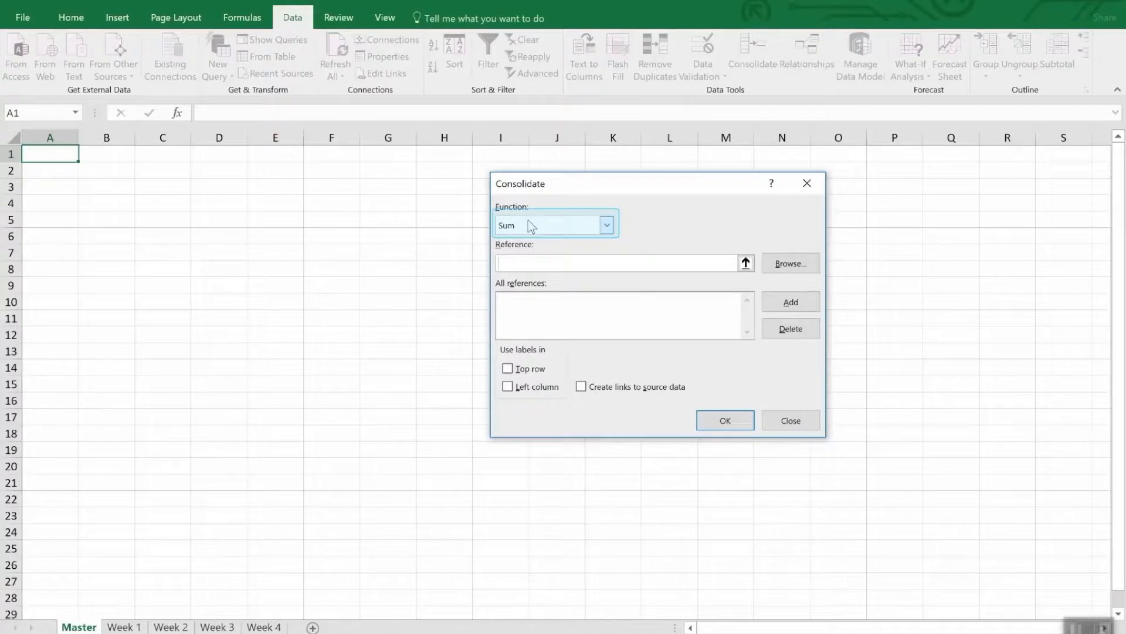
pyautogui.click(607, 225)
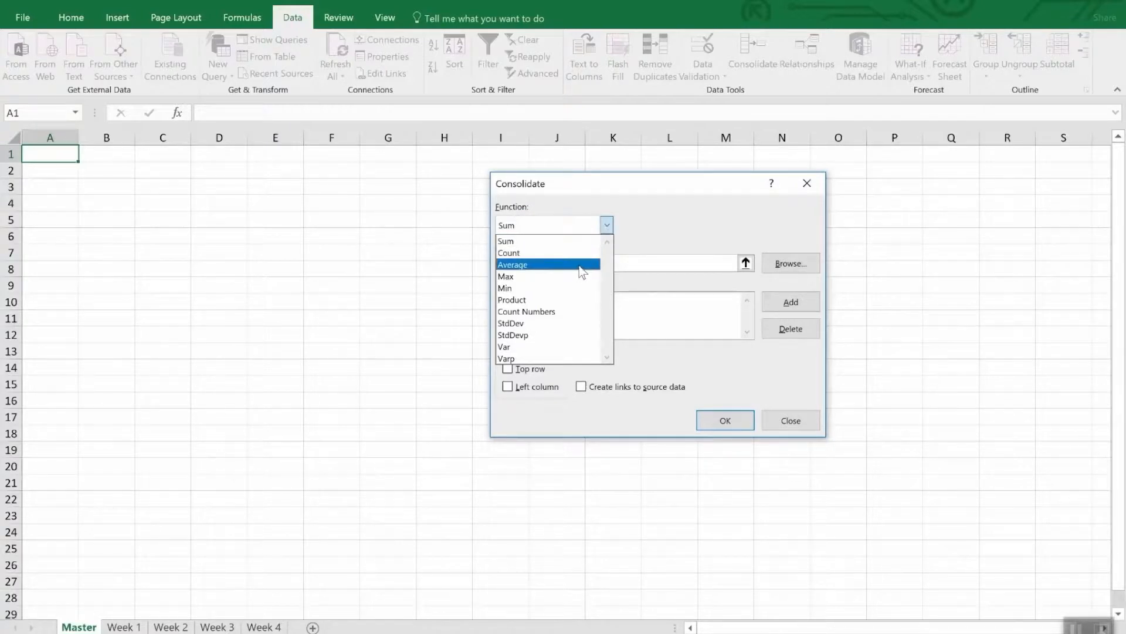
pyautogui.click(674, 223)
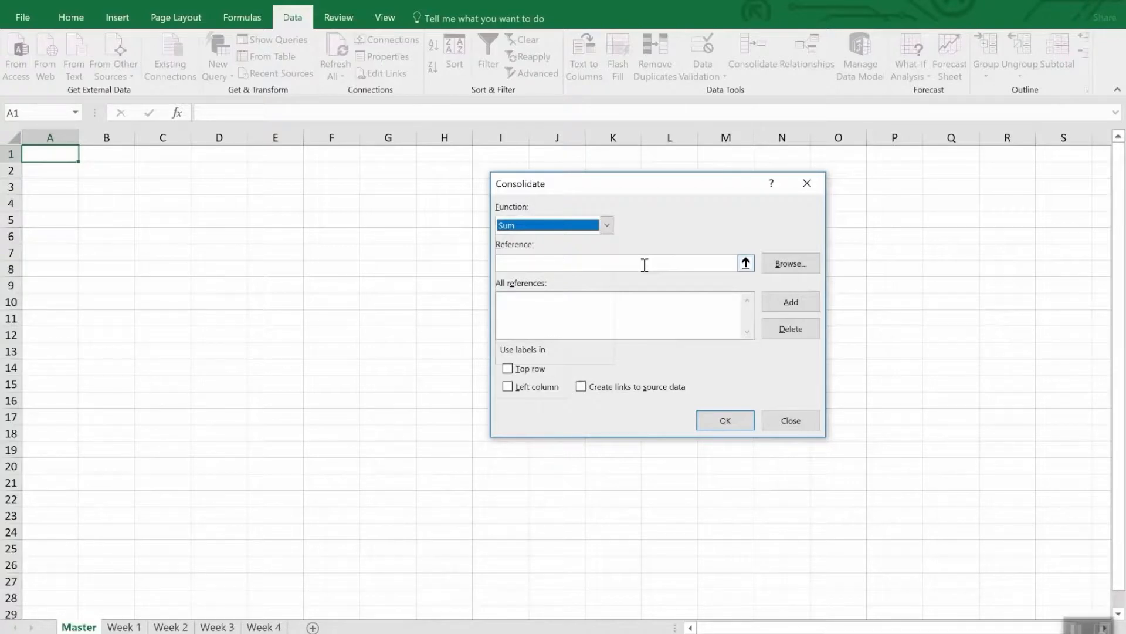
# Step: Add the range A1:F6 of the Week 1 sheet to the consolidation references
pyautogui.click(746, 263)
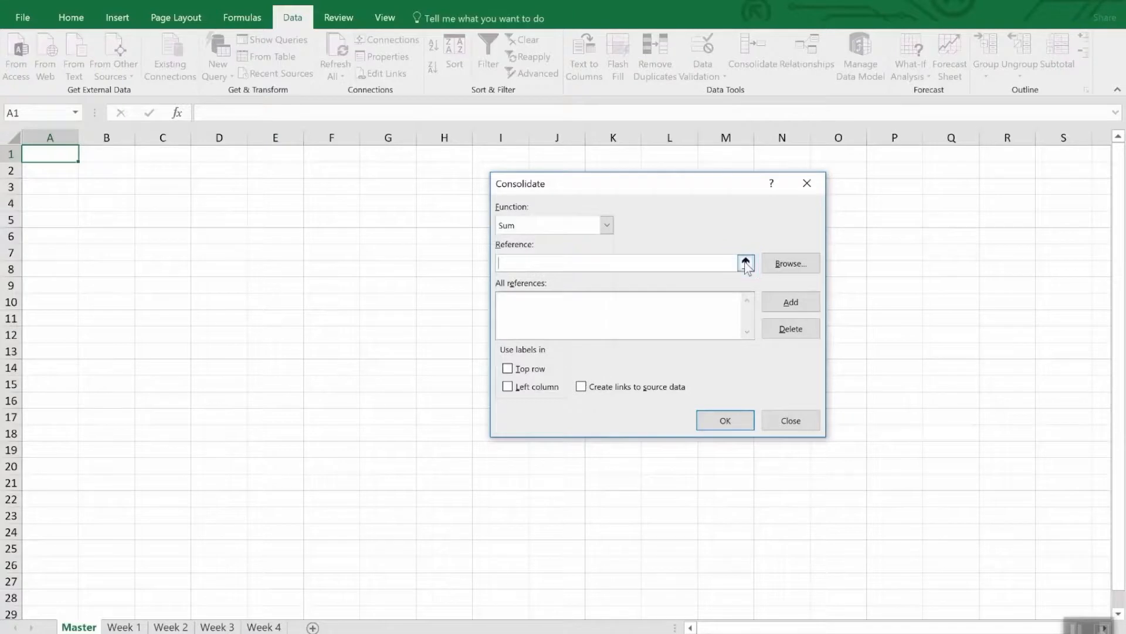
pyautogui.click(123, 626)
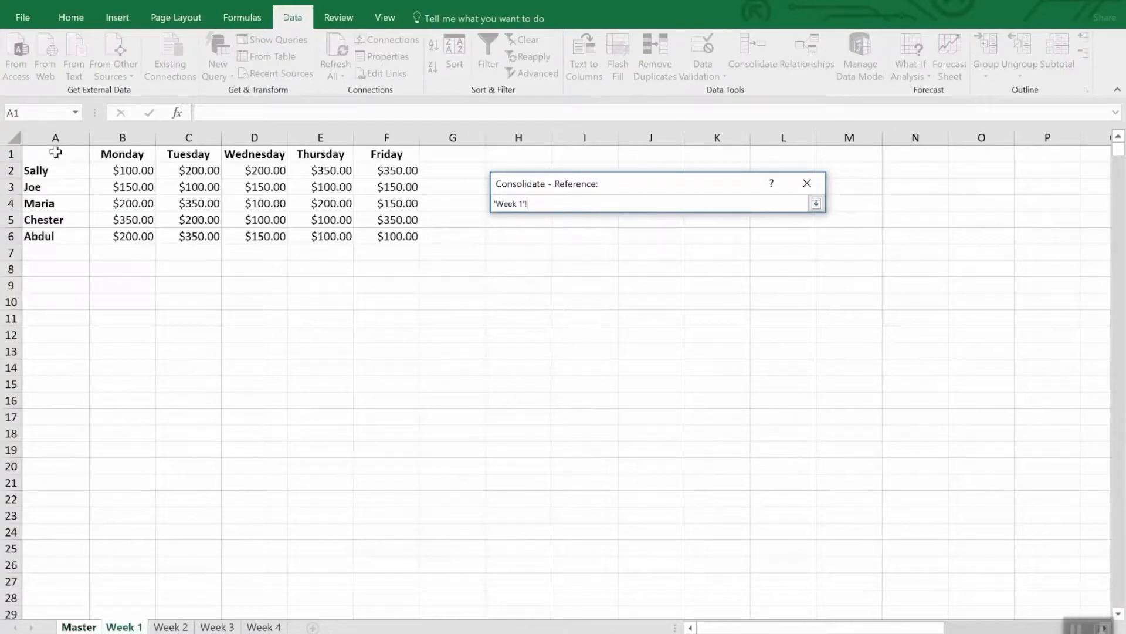
pyautogui.moveTo(56, 155); pyautogui.dragTo(400, 236)
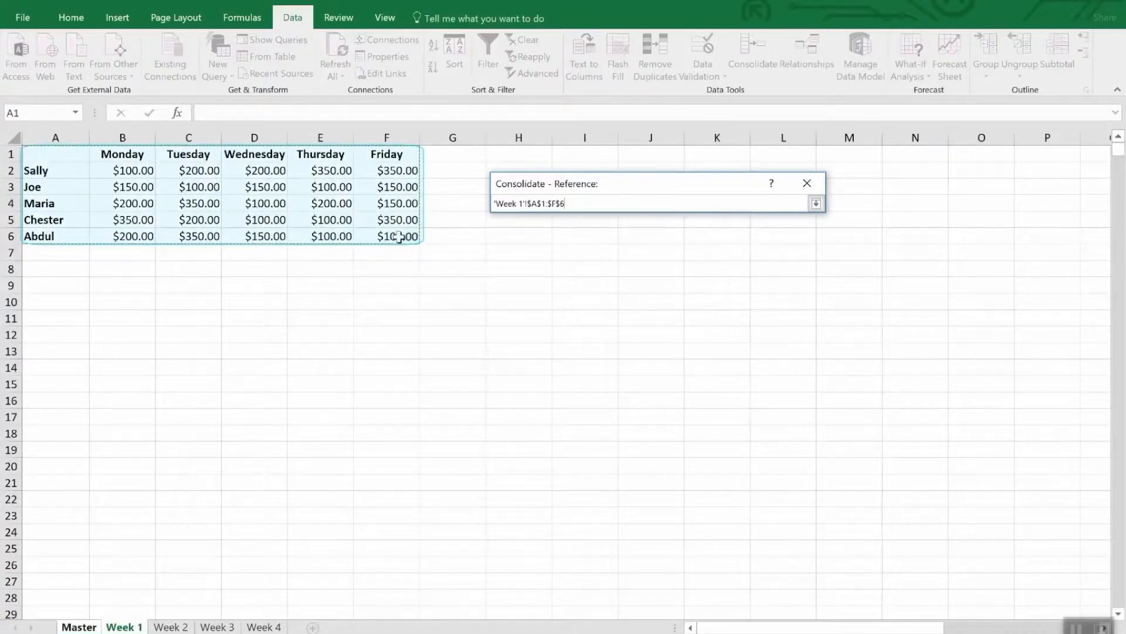
pyautogui.click(816, 204)
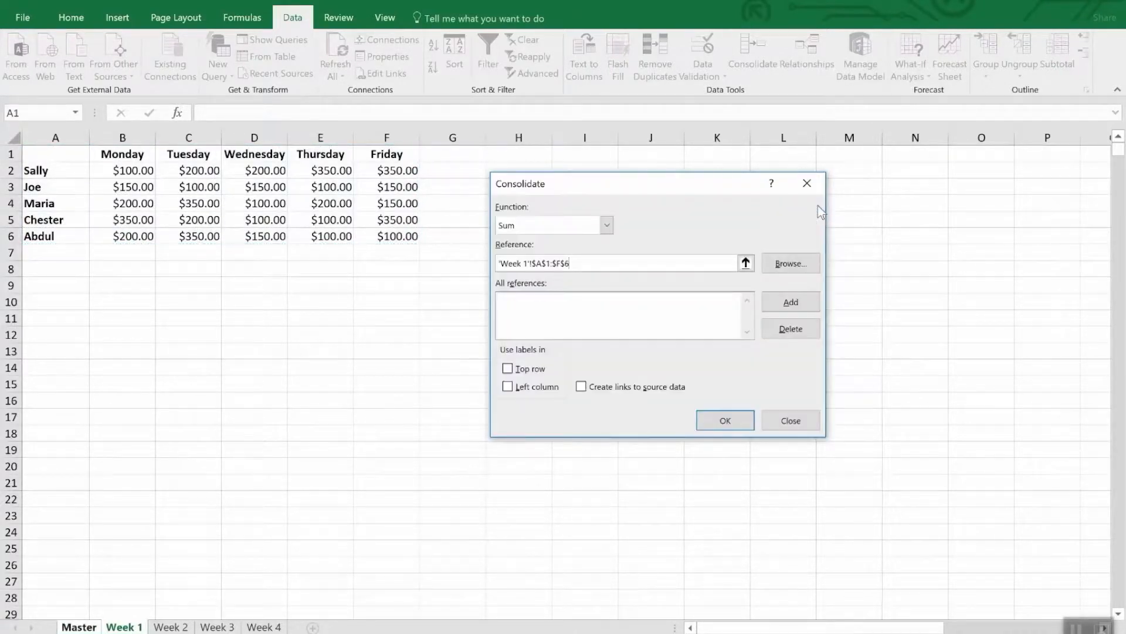
pyautogui.click(785, 303)
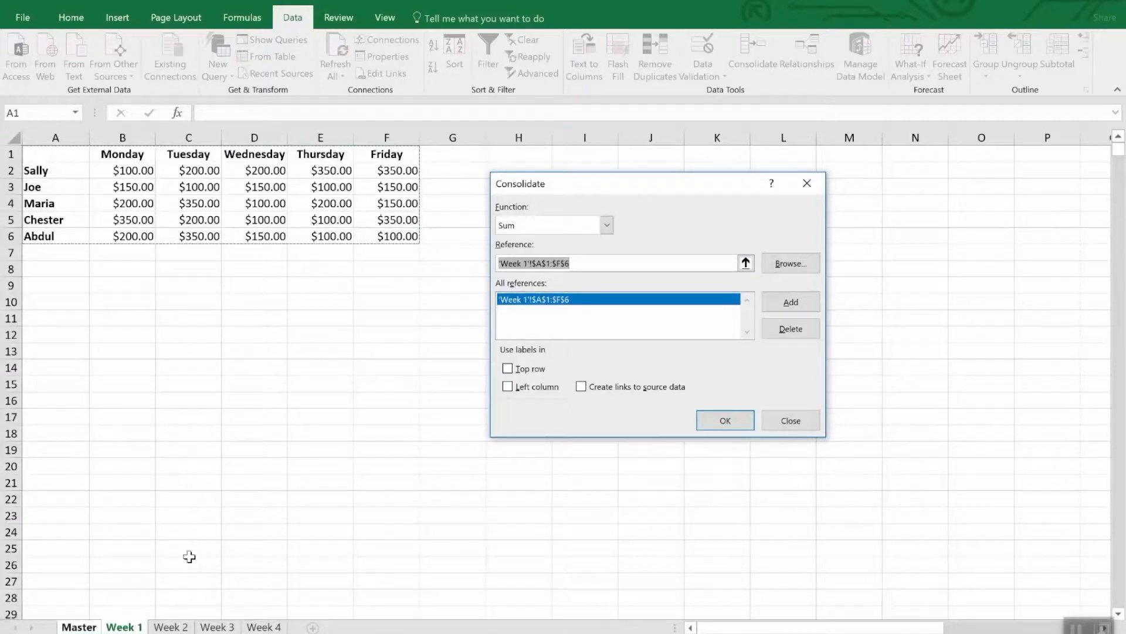
# Step: Add the A1:F6 ranges of the Week 2, Week 3 and Week 4 sheets to the consolidation references
pyautogui.click(180, 626)
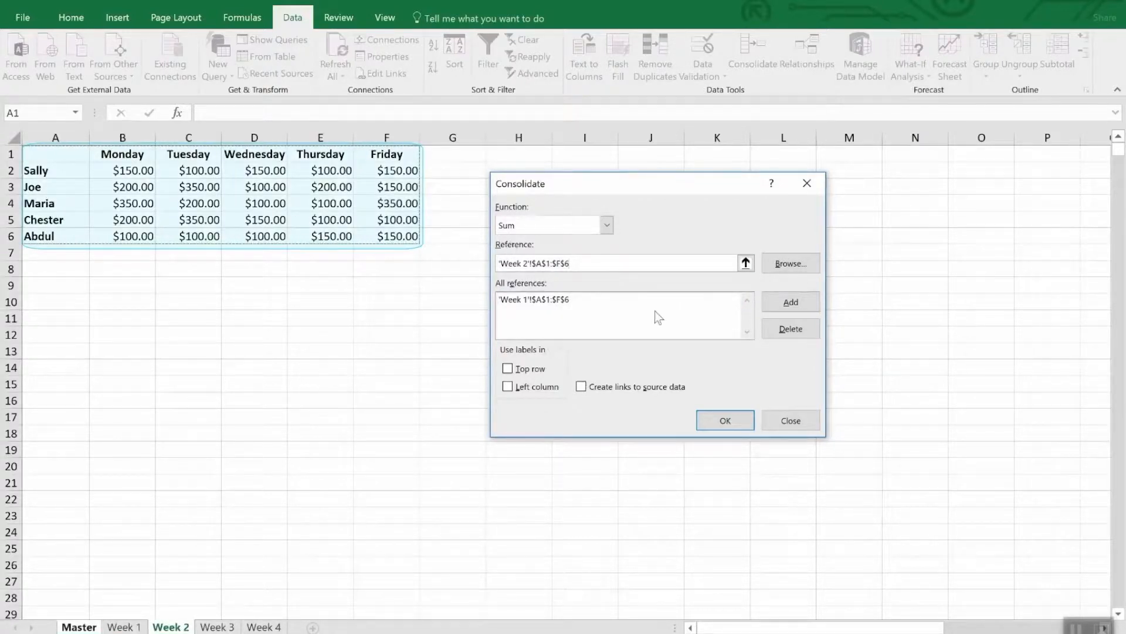
pyautogui.click(786, 302)
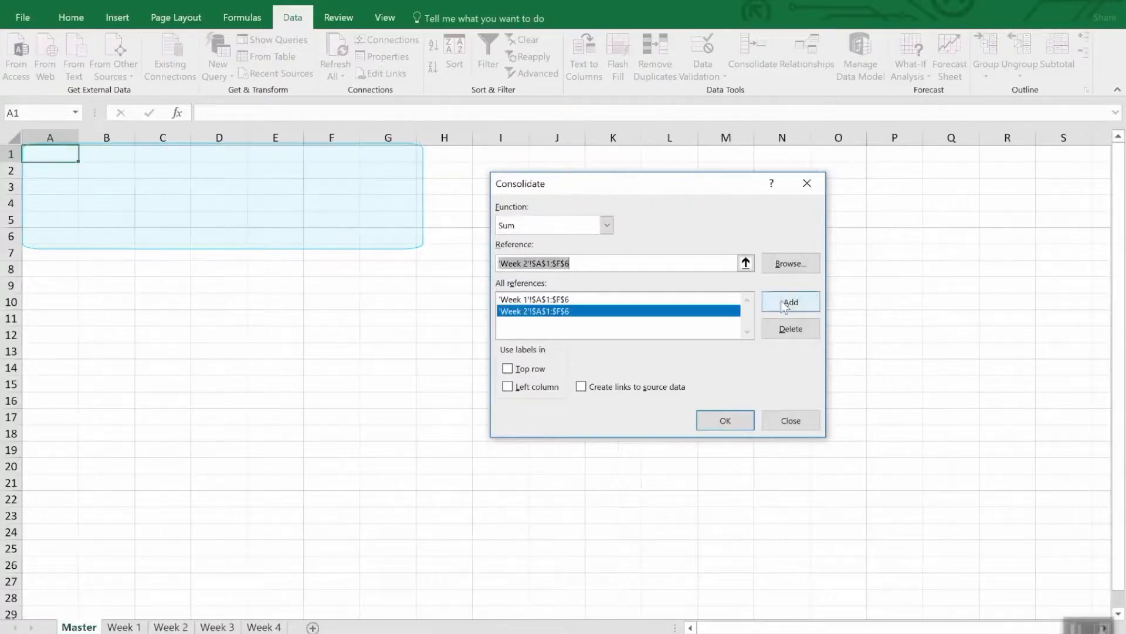
pyautogui.click(217, 626)
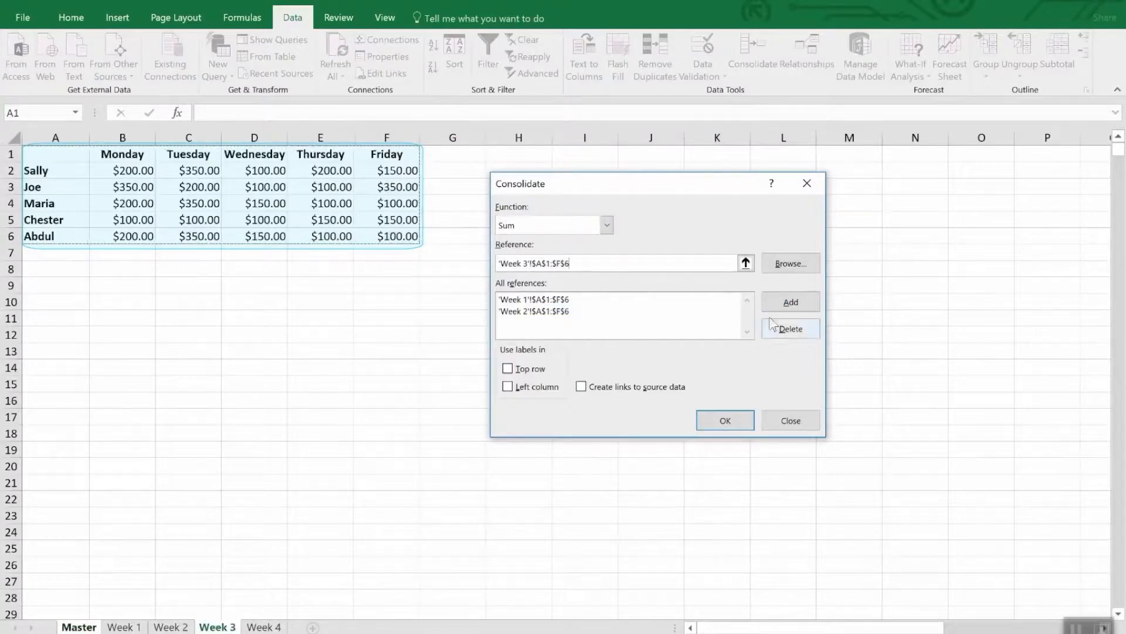
pyautogui.click(789, 301)
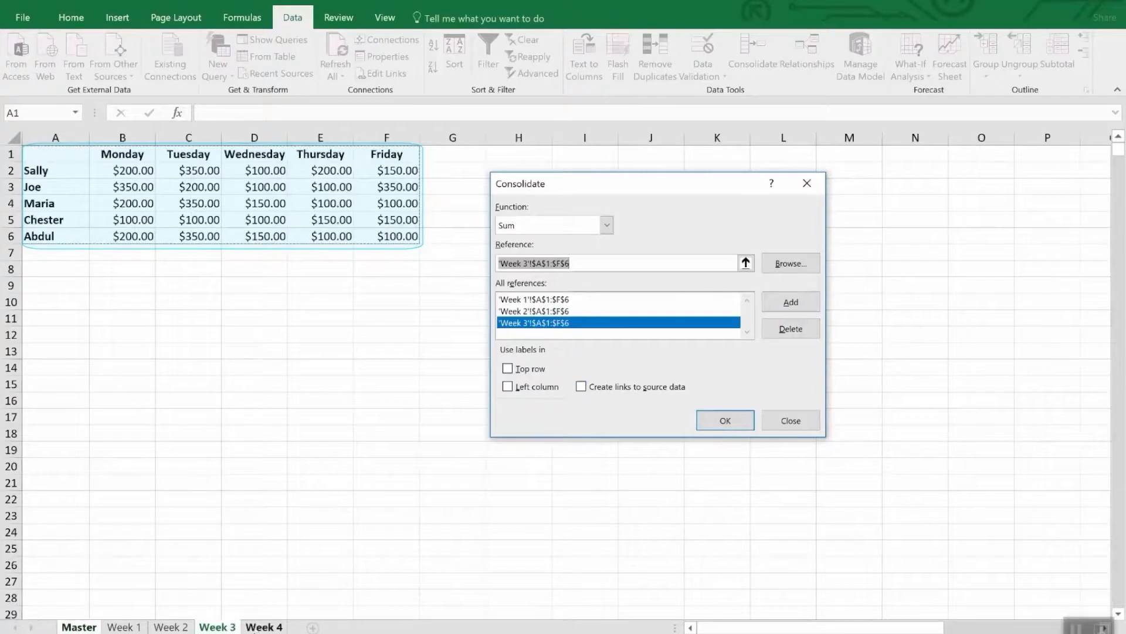
pyautogui.click(264, 627)
pyautogui.click(813, 301)
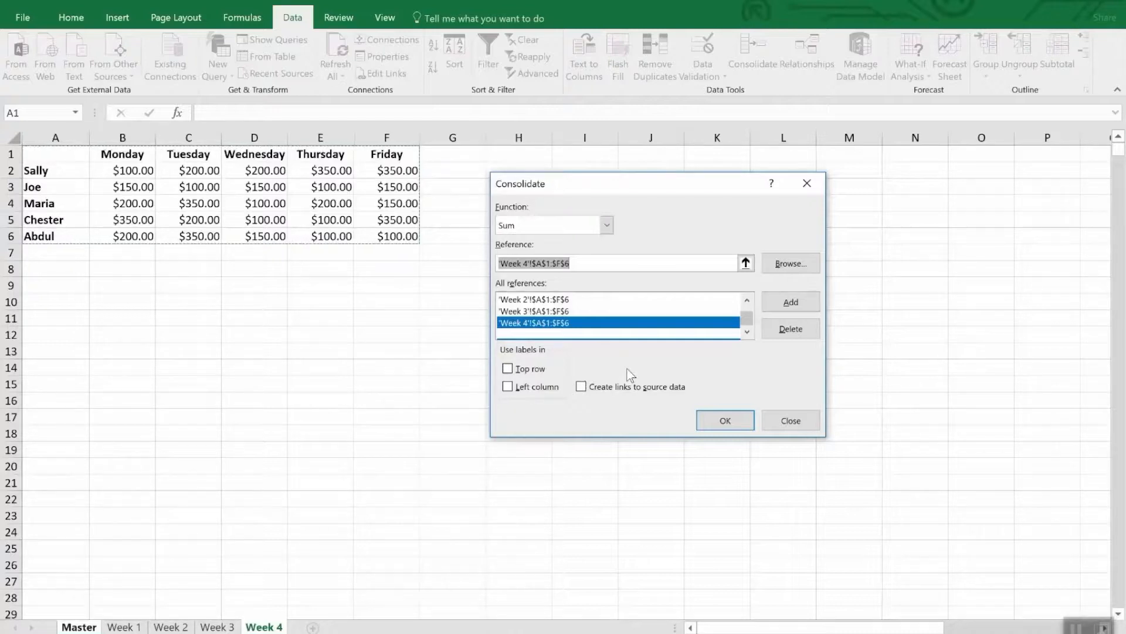
# Step: Use labels from the top row and left column, create links to source data, and run the consolidation
pyautogui.click(537, 371)
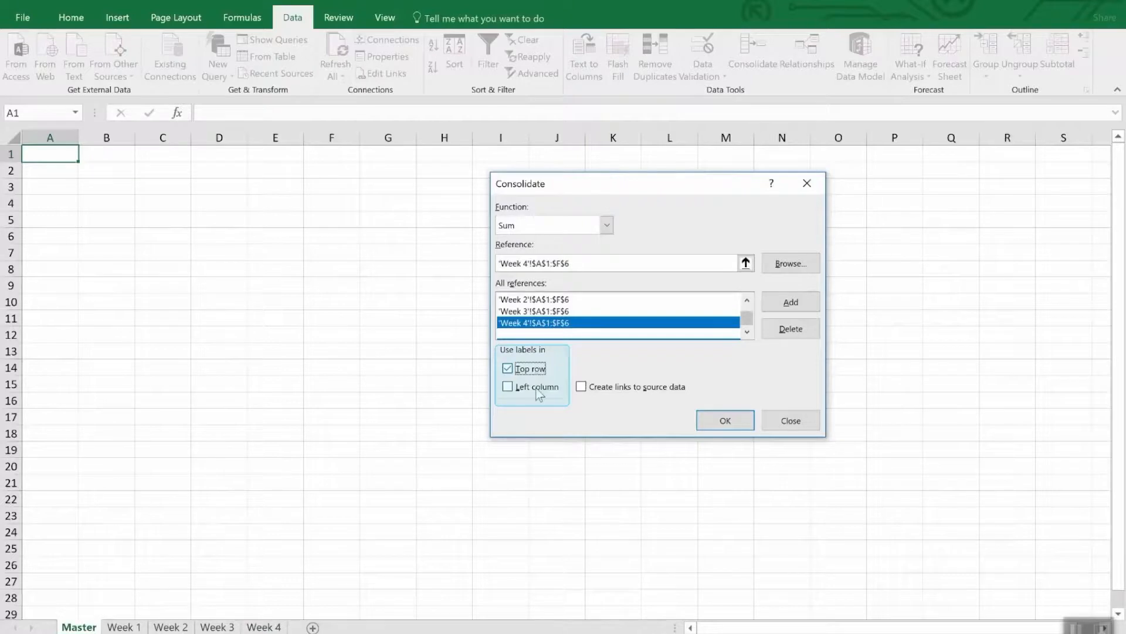
pyautogui.click(538, 388)
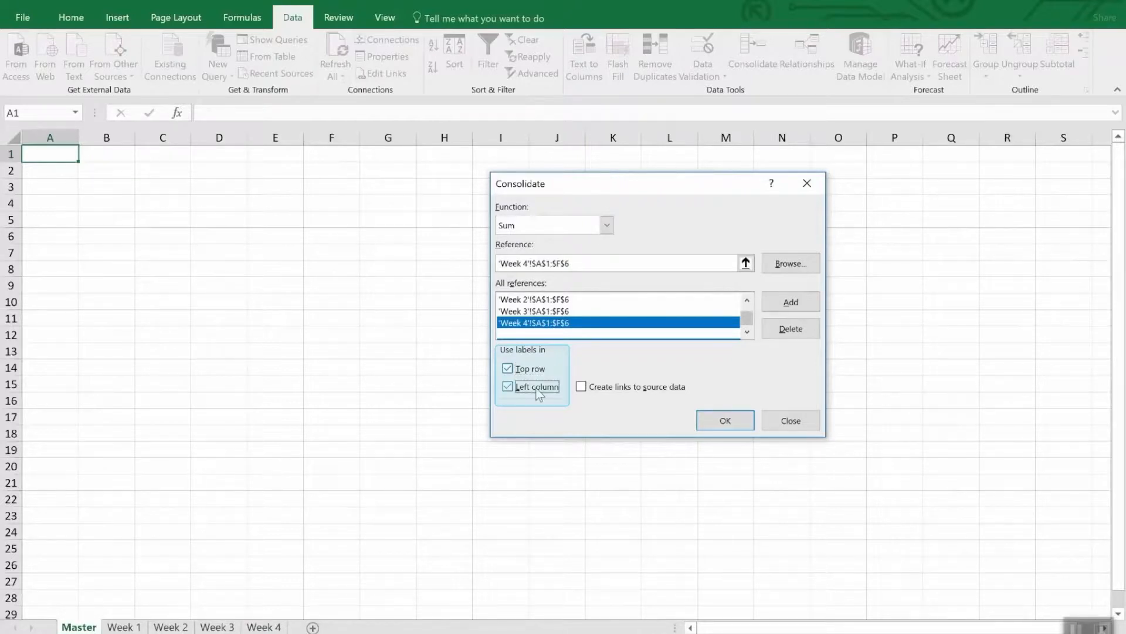
pyautogui.click(638, 391)
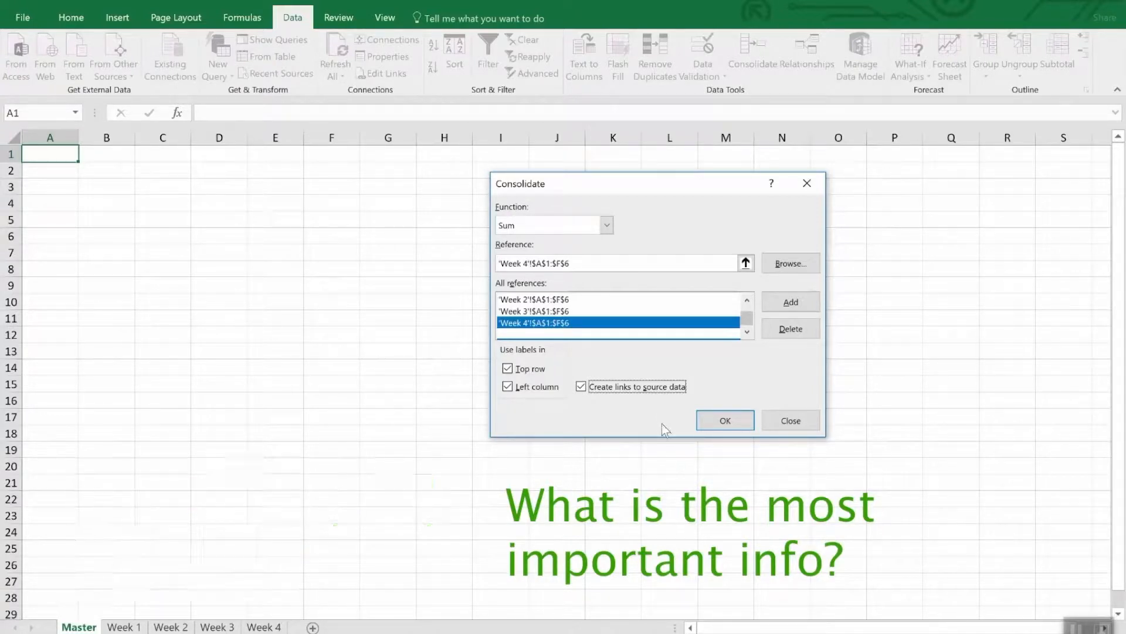
pyautogui.click(711, 429)
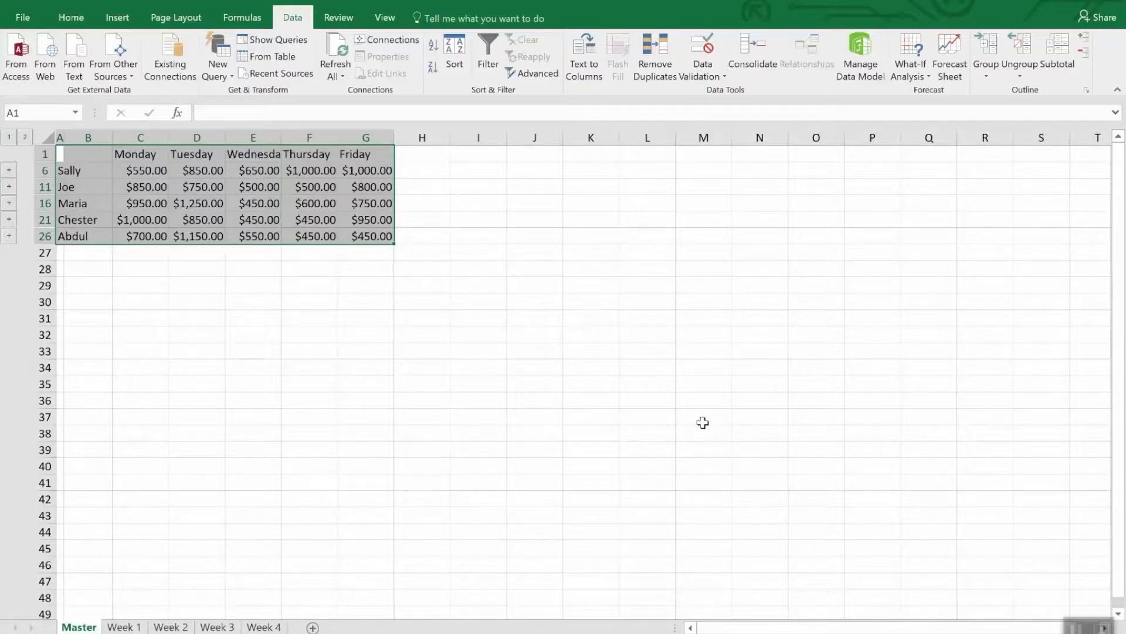
pyautogui.click(703, 423)
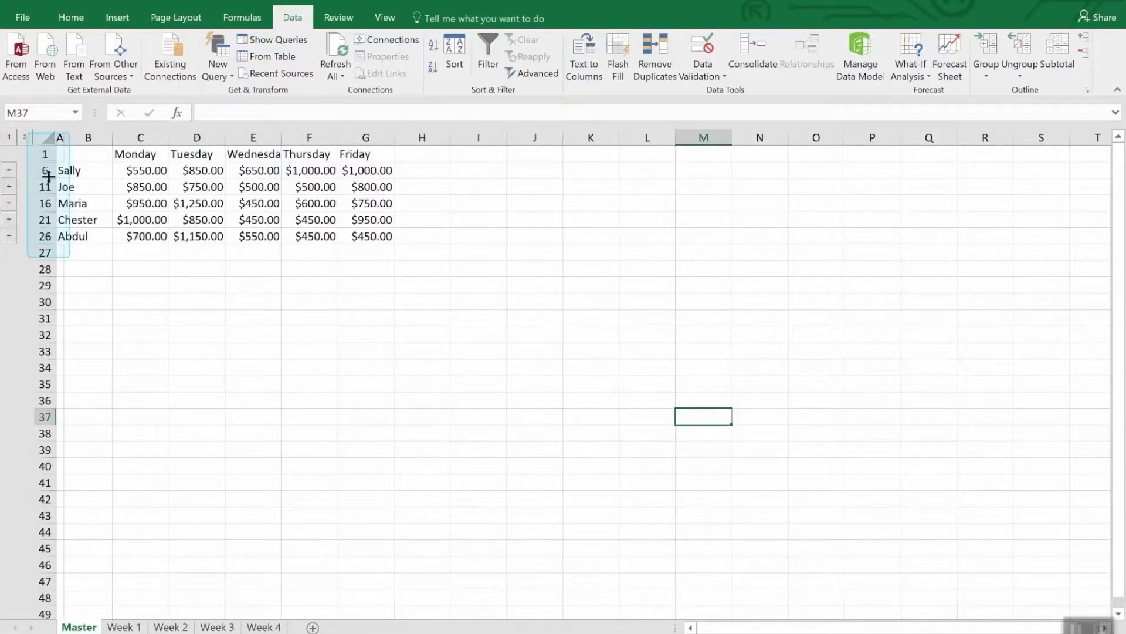
# Step: Unhide the hidden detail rows within rows 1 to 26 of the Master sheet and undo the change
pyautogui.moveTo(46, 154); pyautogui.dragTo(39, 237)
pyautogui.rightClick(40, 237)
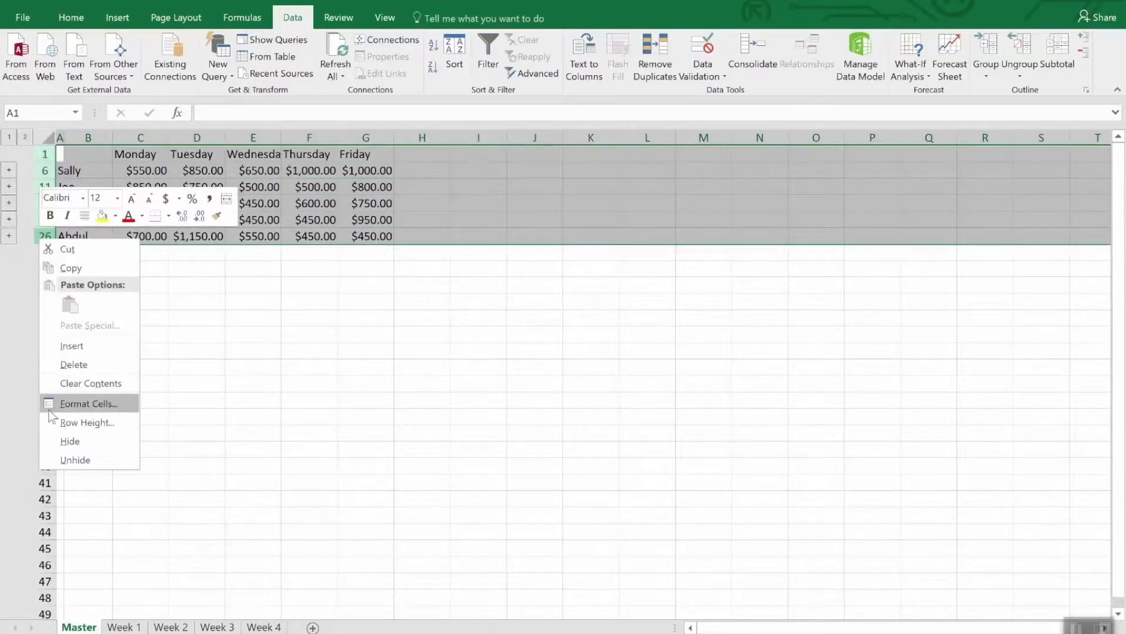
pyautogui.click(65, 459)
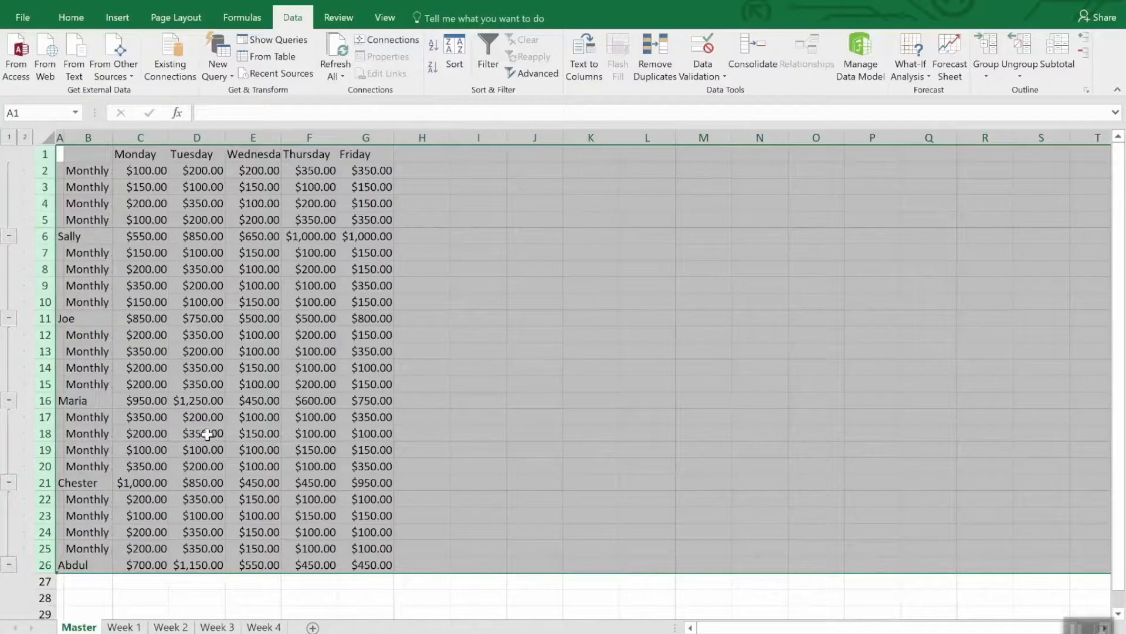
pyautogui.click(251, 595)
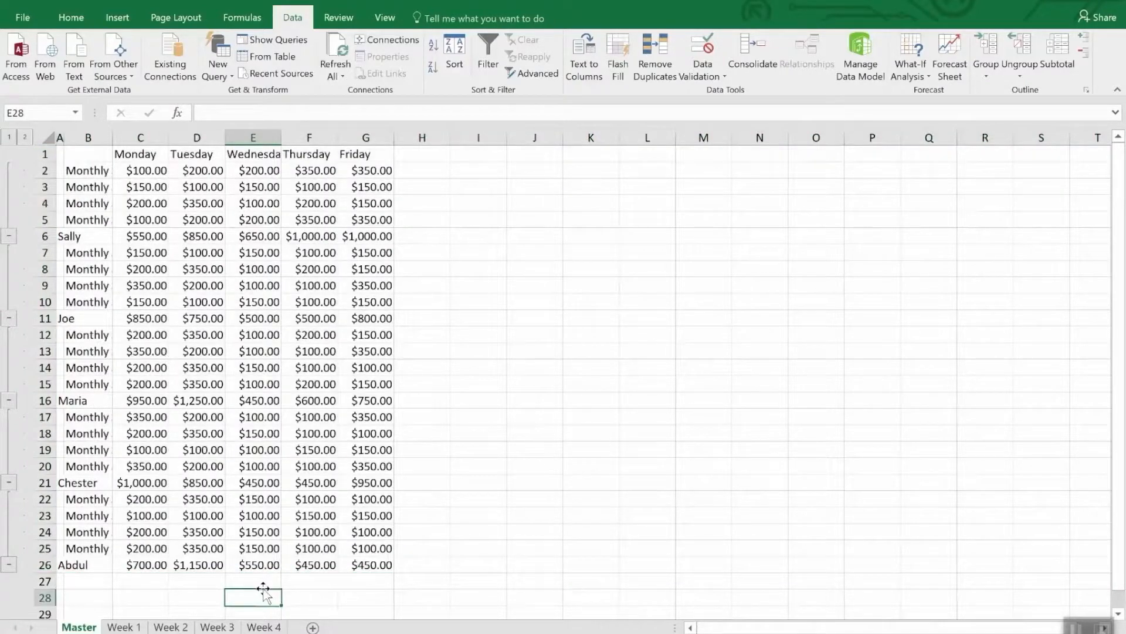
pyautogui.hotkey('ctrl', 'z')
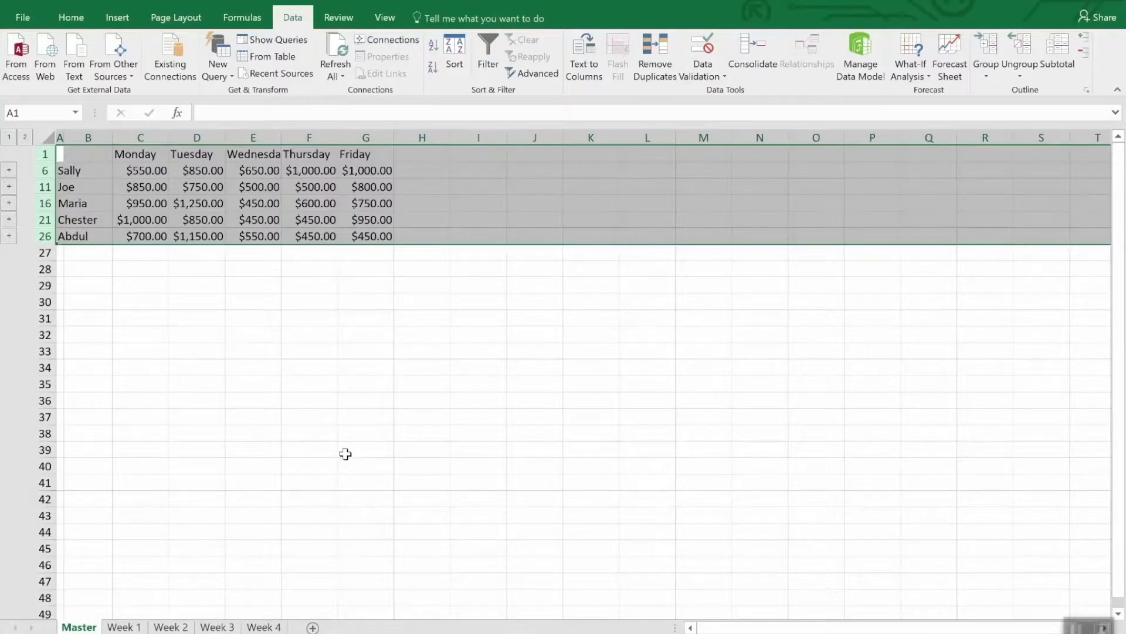
pyautogui.click(303, 309)
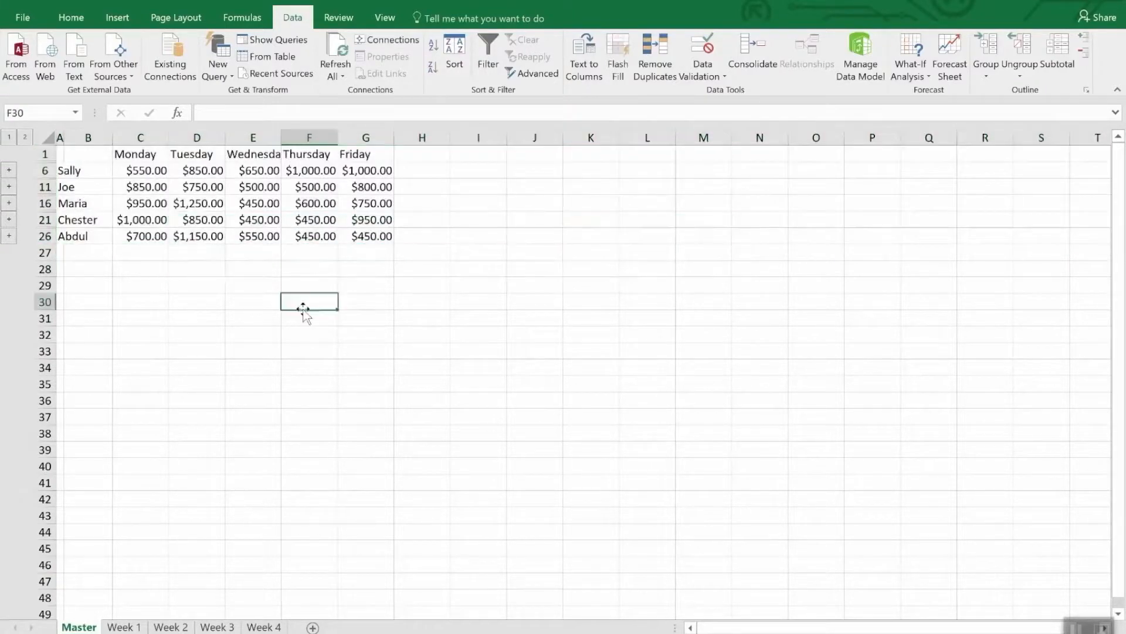
# Step: Set cell E2 of the Week 4 sheet to 3500 and check the linked total in cell F6 of Master
pyautogui.click(326, 171)
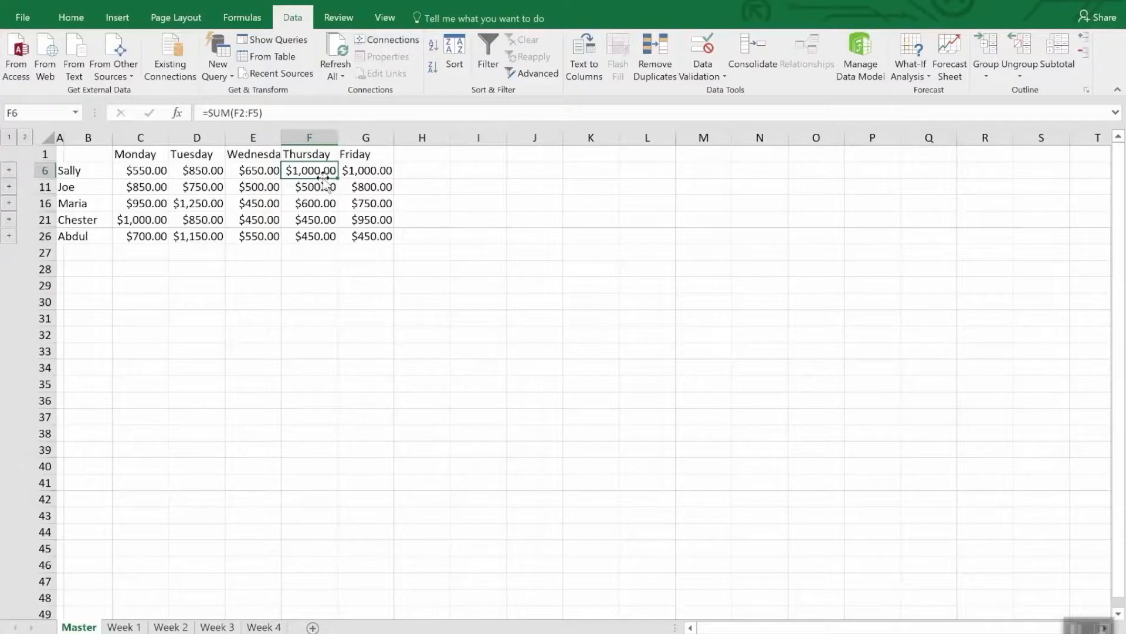
pyautogui.click(261, 627)
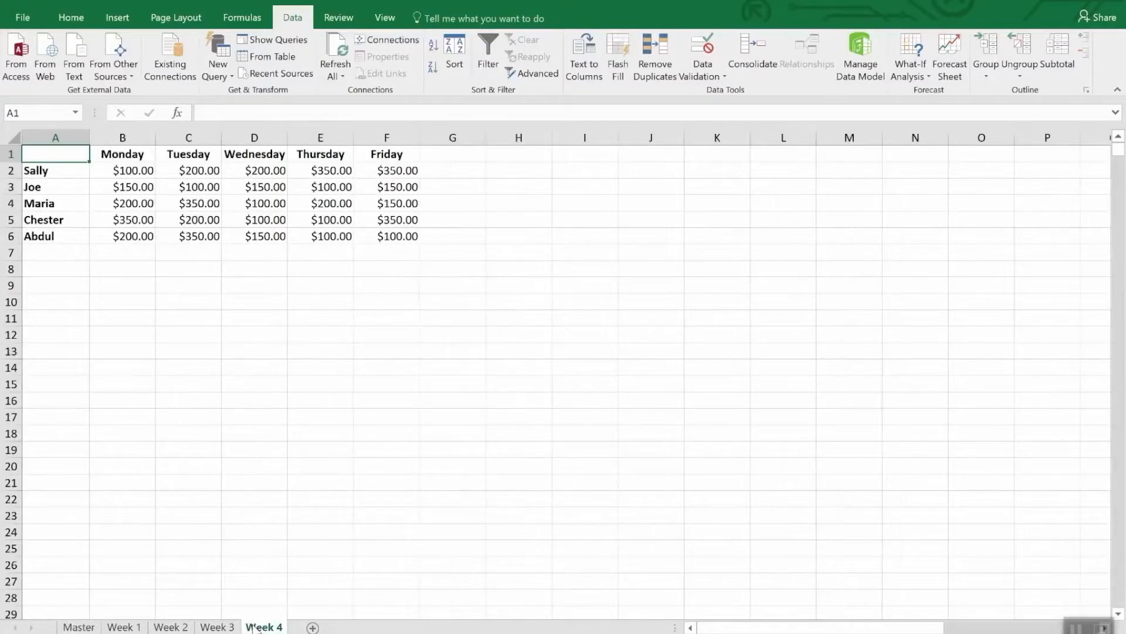
pyautogui.click(332, 171)
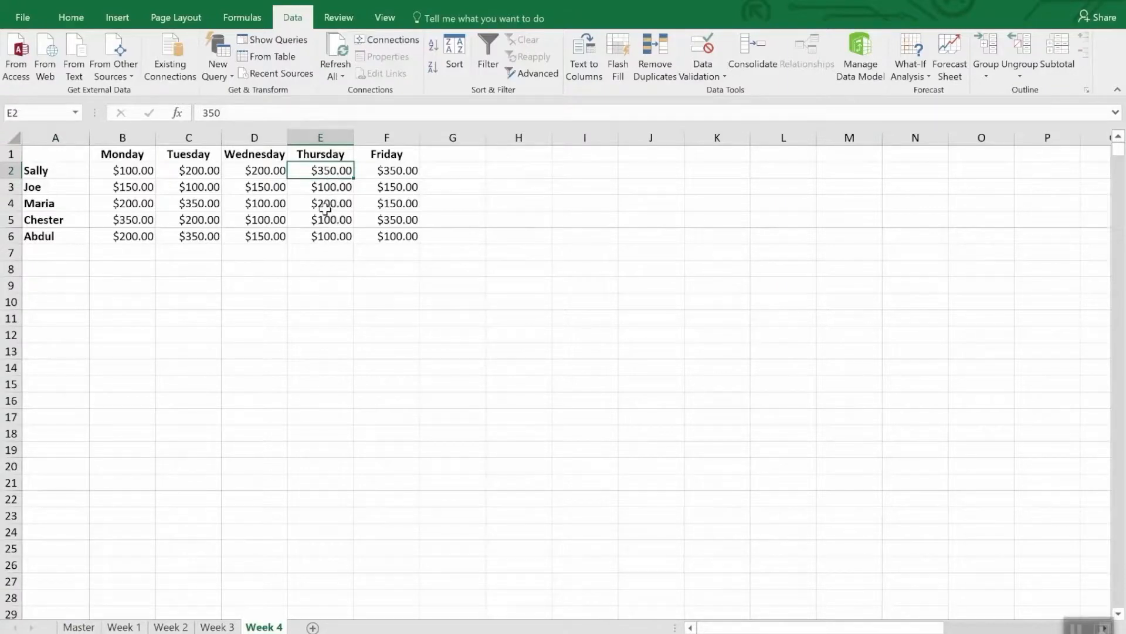
pyautogui.write('35')
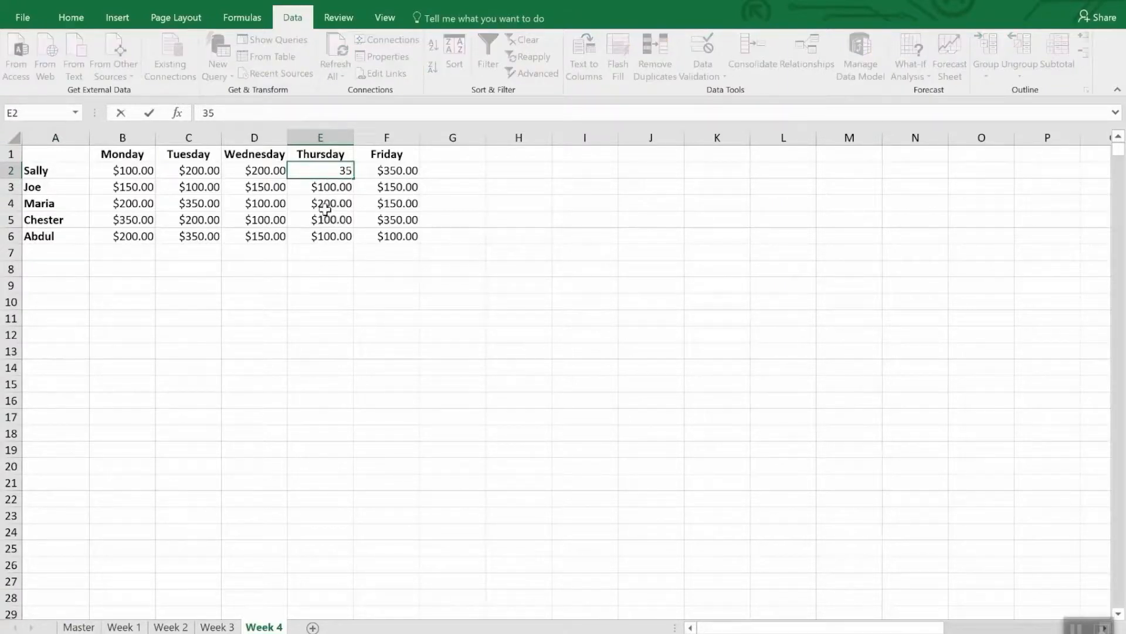
pyautogui.write('00.')
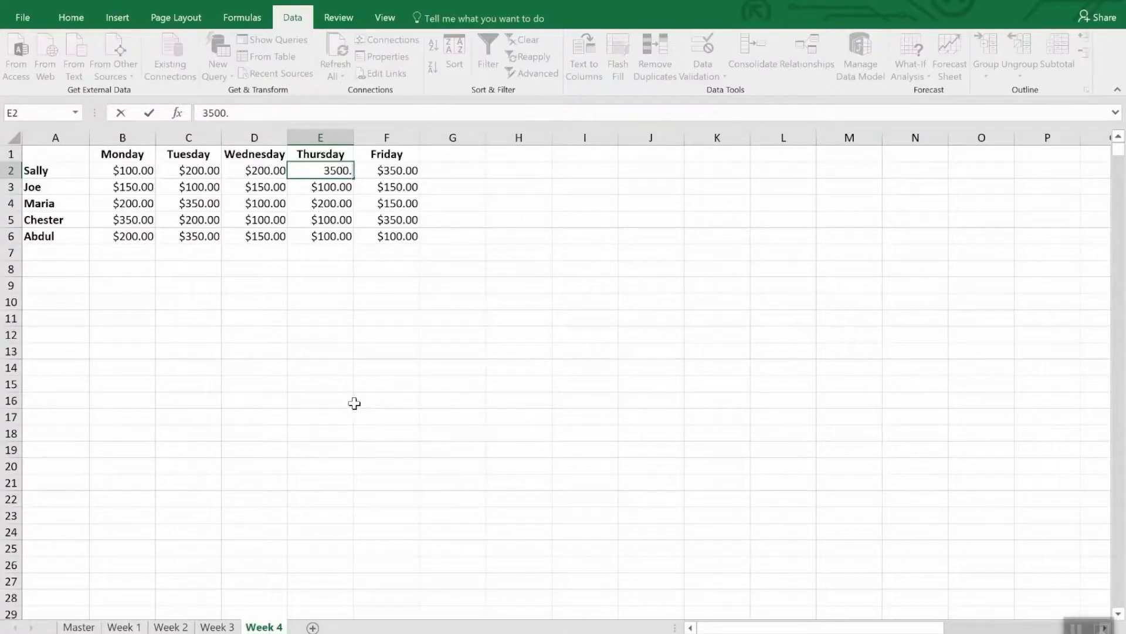
pyautogui.press('Return')
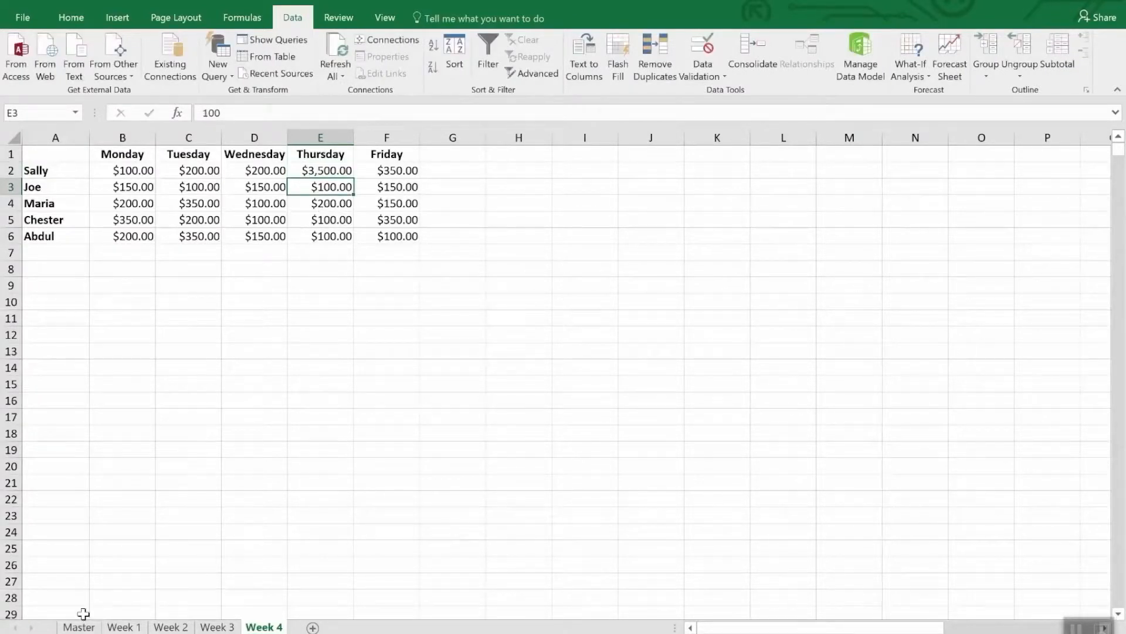
pyautogui.click(81, 626)
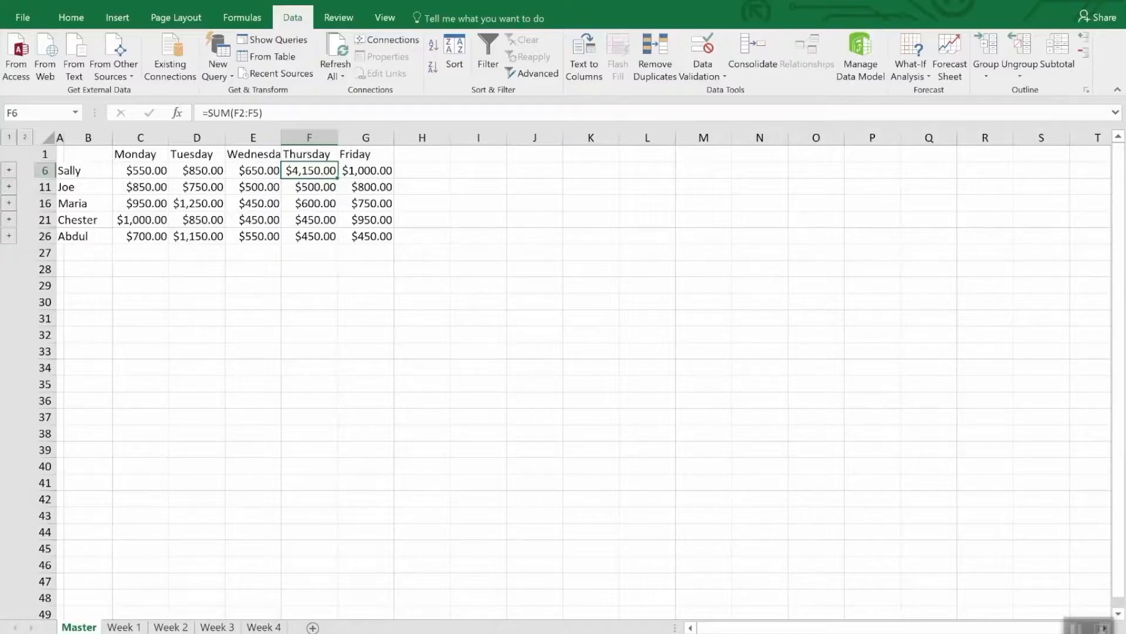
pyautogui.click(762, 47)
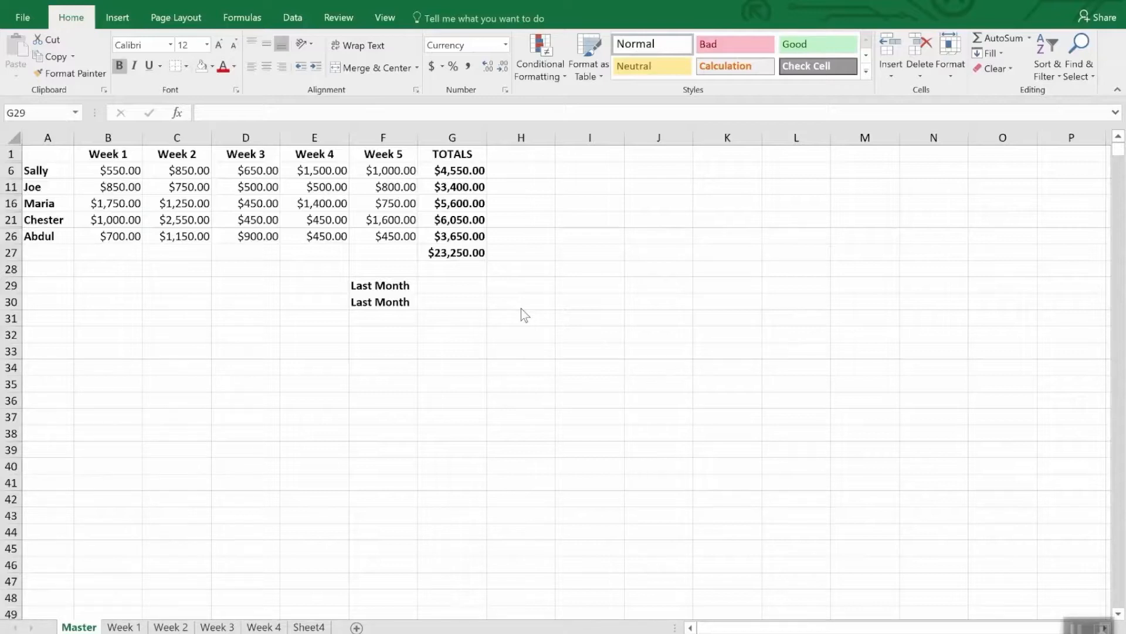
# Step: Link cell G29 of Master to the grand total in cell G47 of the Monthly Sales workbook's Master sheet
pyautogui.click(434, 285)
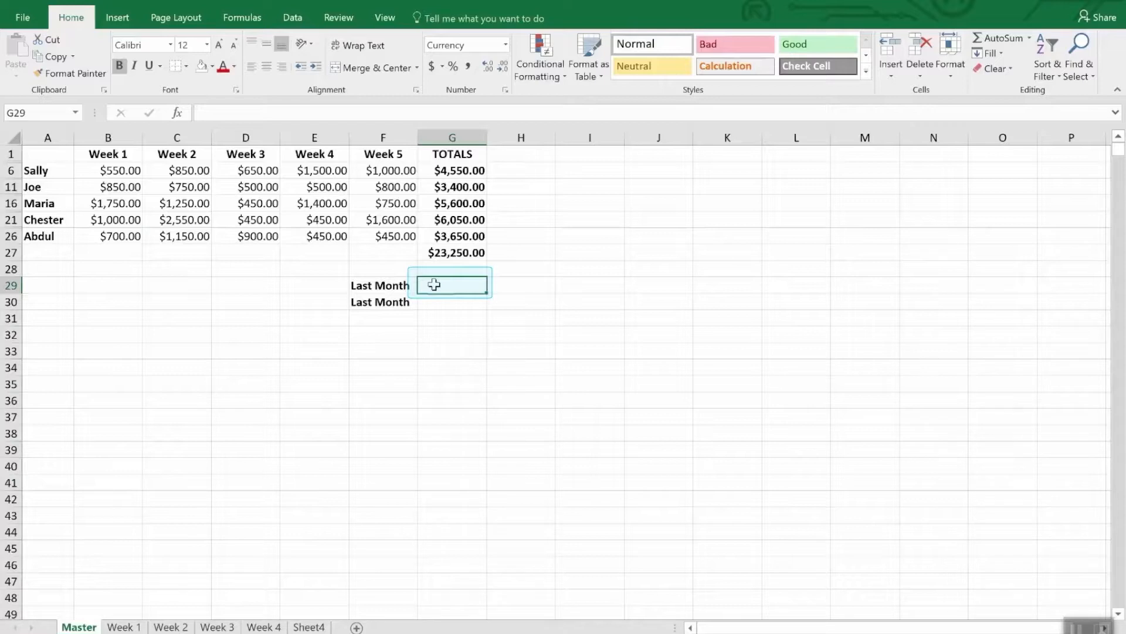
pyautogui.write('=')
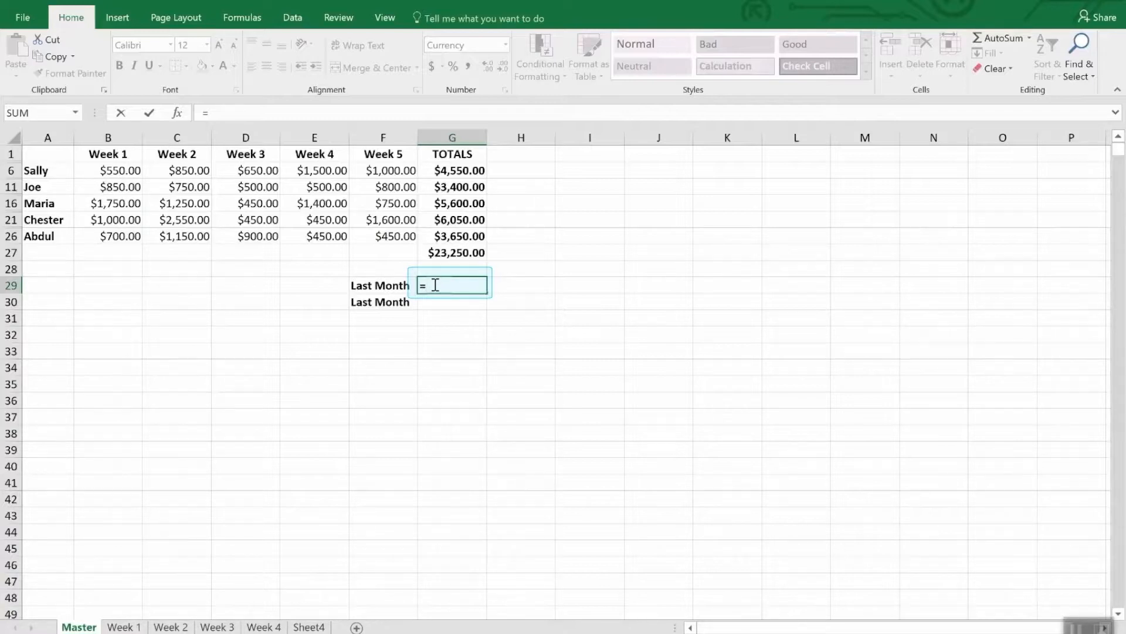
pyautogui.click(385, 17)
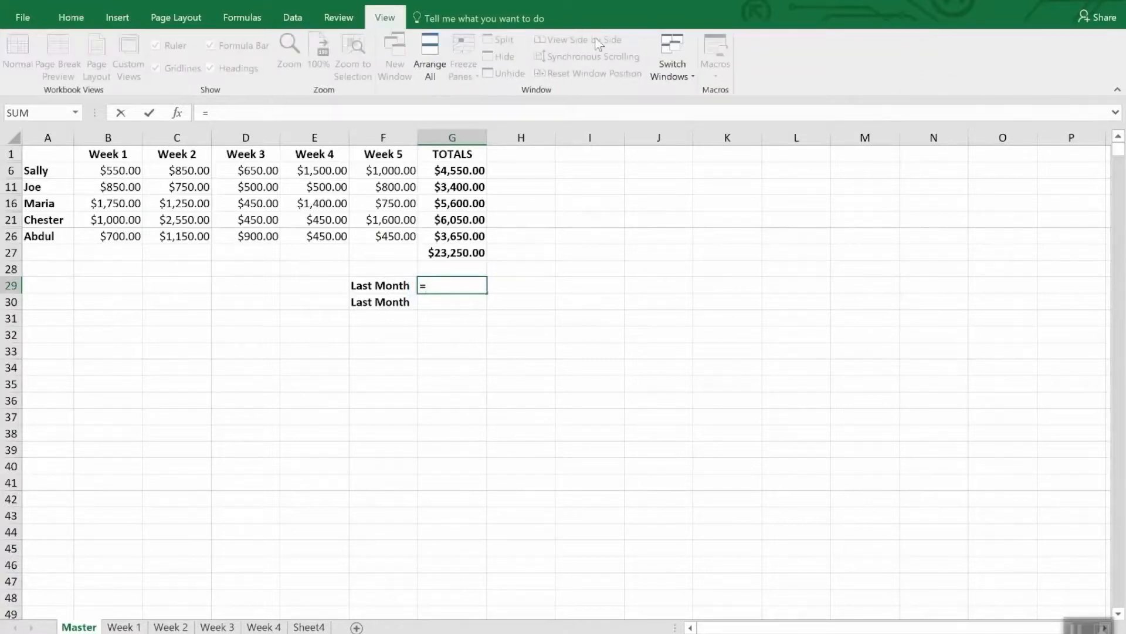
pyautogui.click(687, 64)
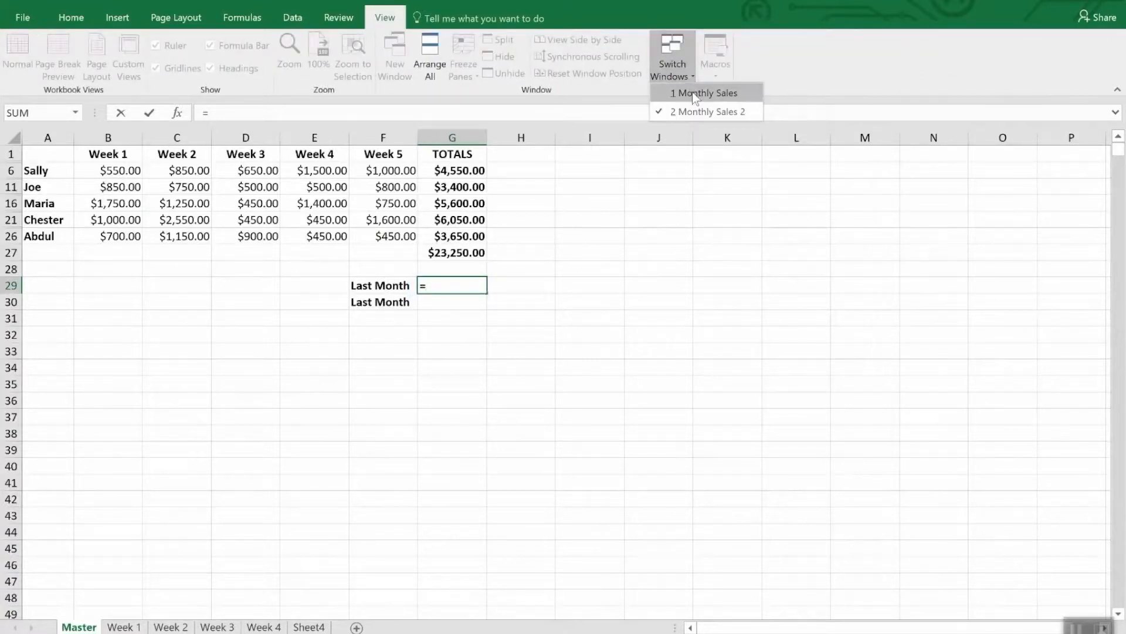
pyautogui.click(692, 93)
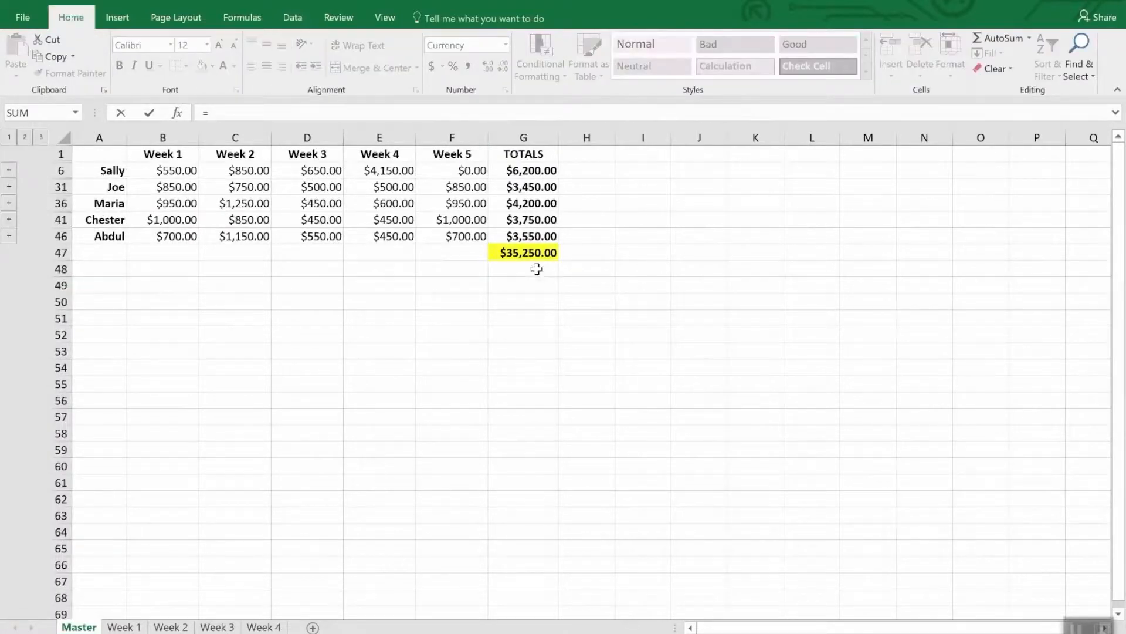
pyautogui.click(528, 252)
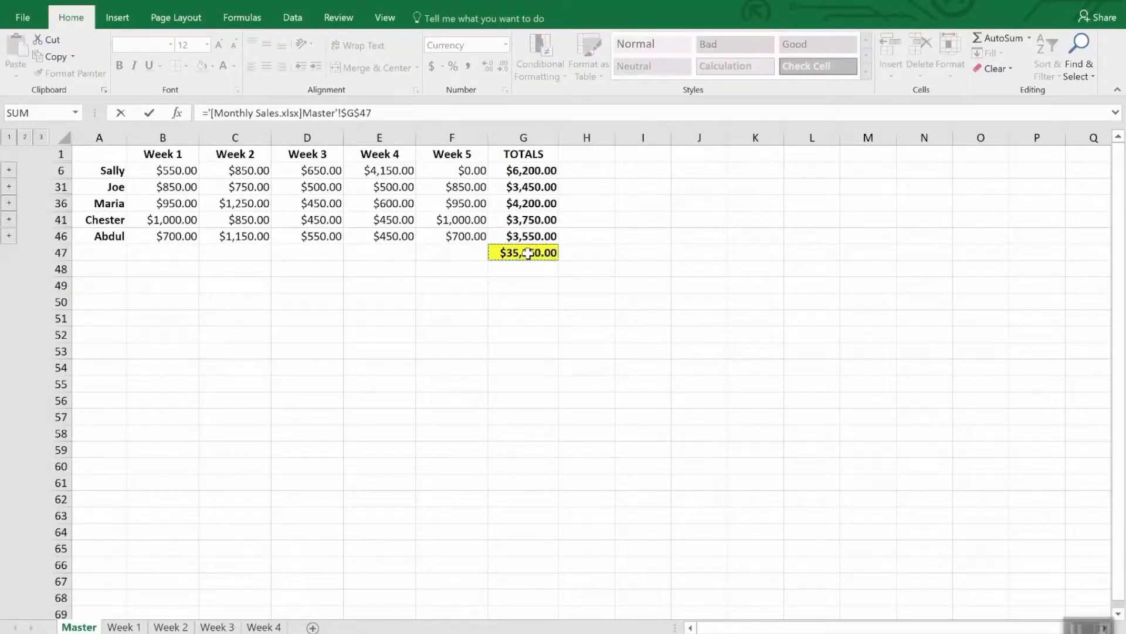
pyautogui.press('Return')
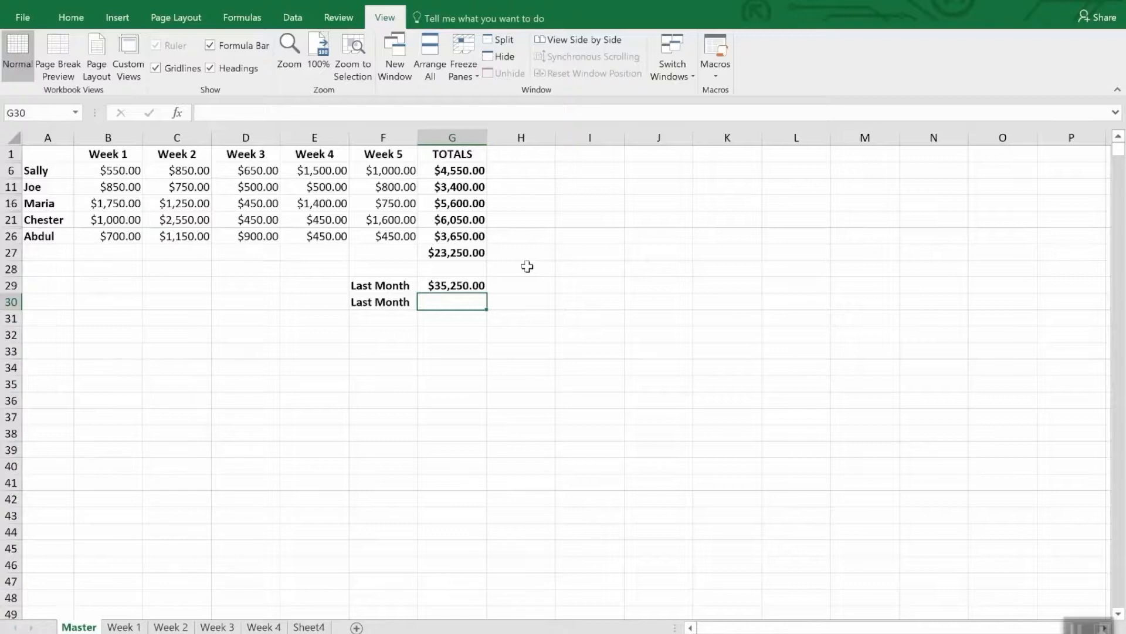
pyautogui.click(476, 286)
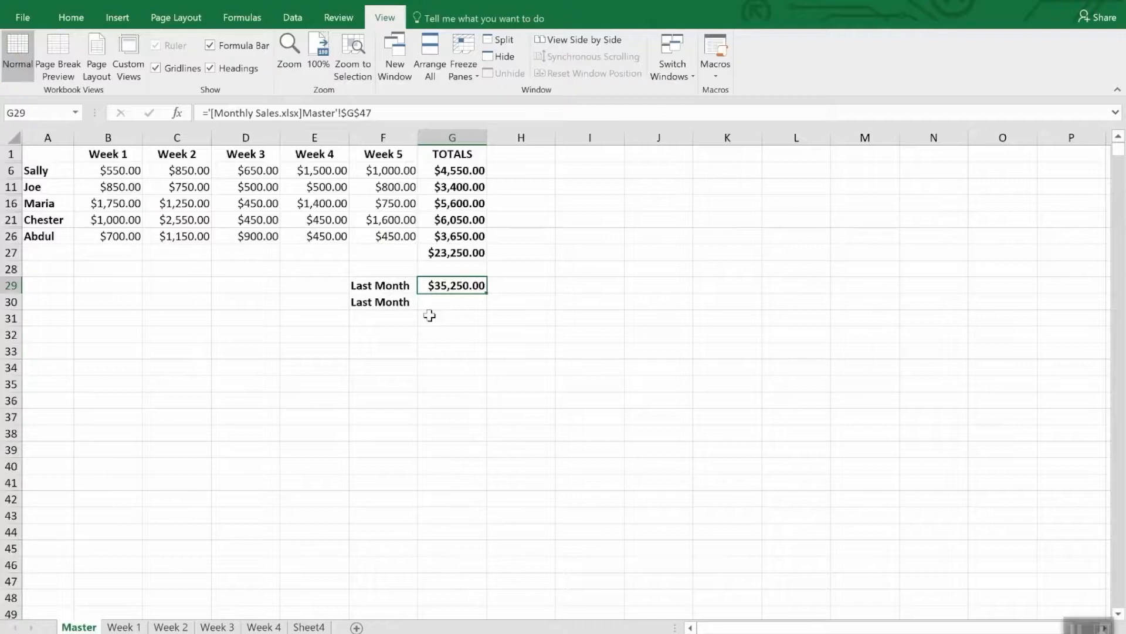
# Step: Copy cell G47 from the Monthly Sales workbook's Master sheet and paste it as a link into cell G30
pyautogui.click(443, 304)
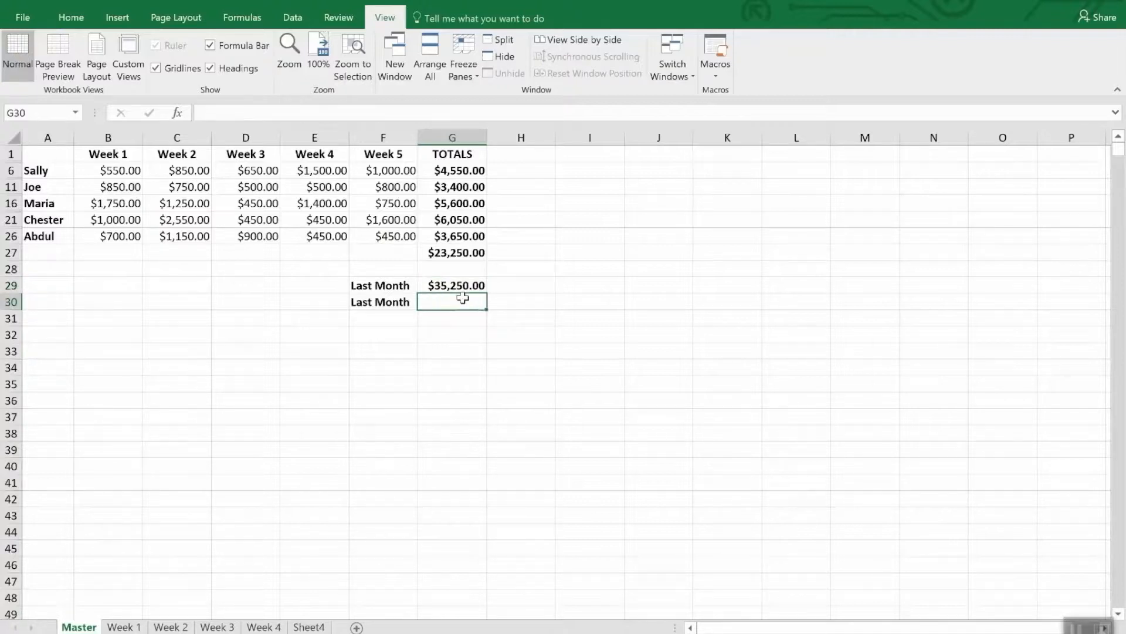
pyautogui.click(679, 58)
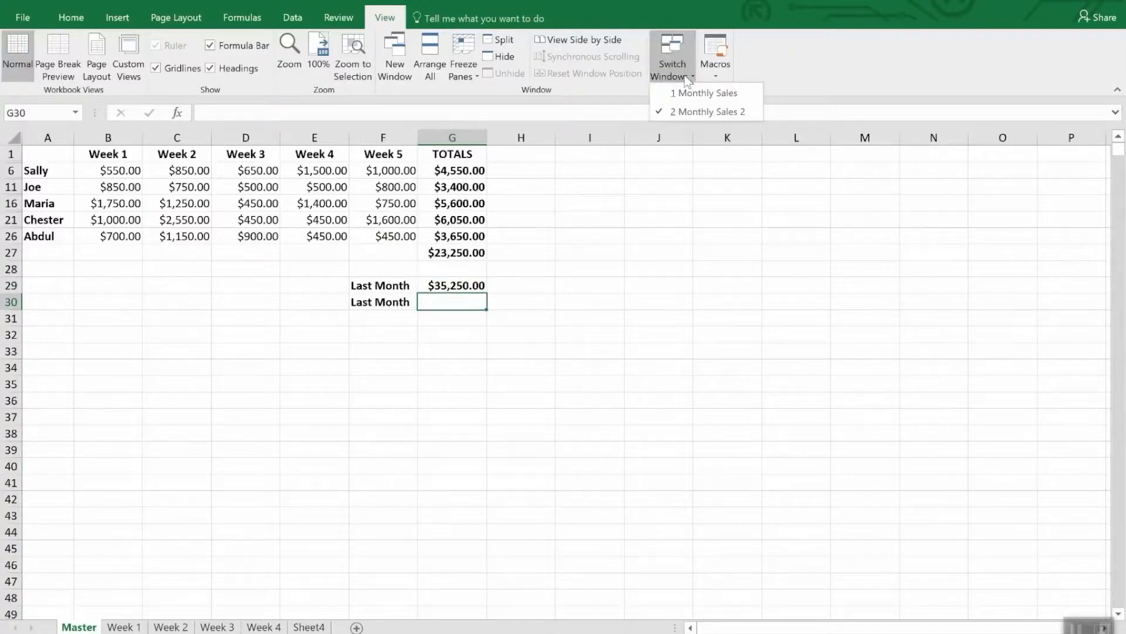
pyautogui.click(692, 93)
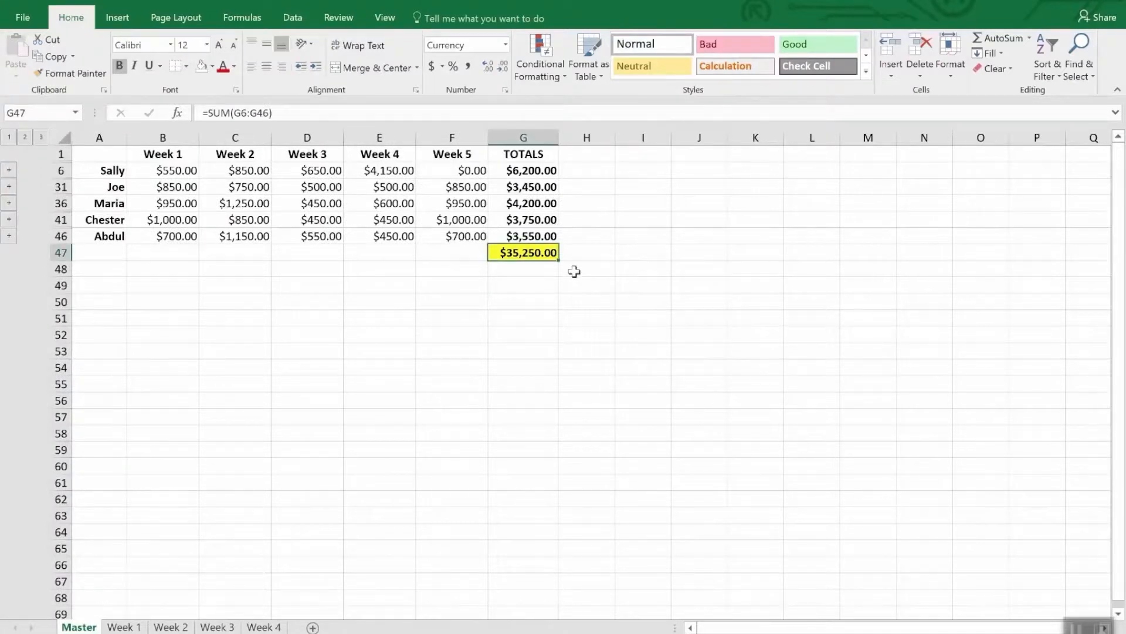
pyautogui.rightClick(539, 257)
pyautogui.click(568, 285)
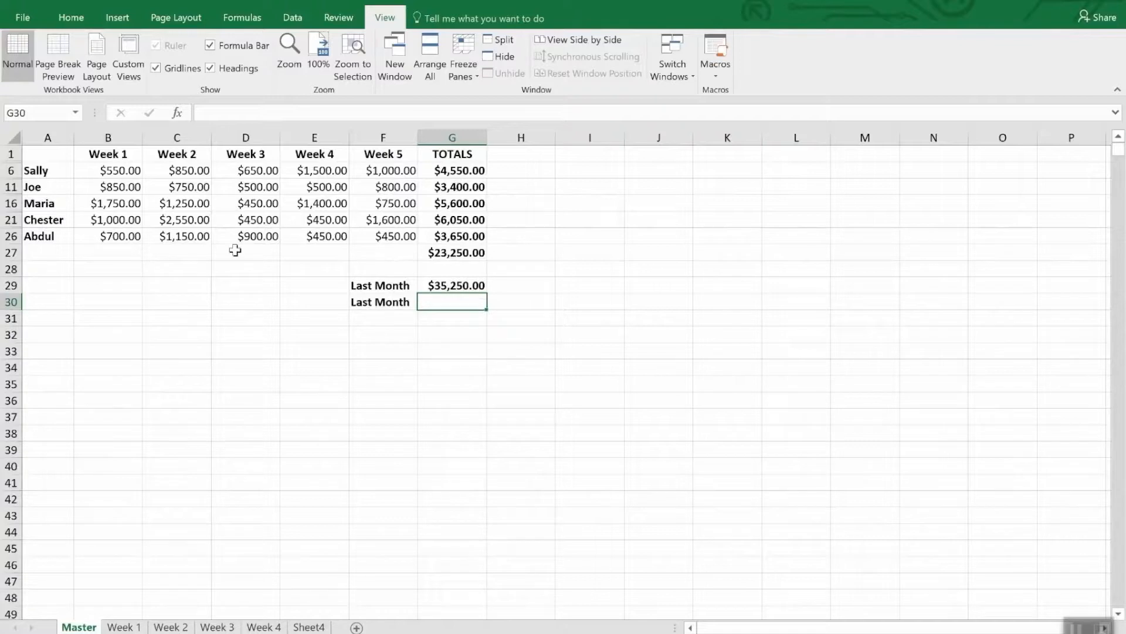
pyautogui.click(72, 20)
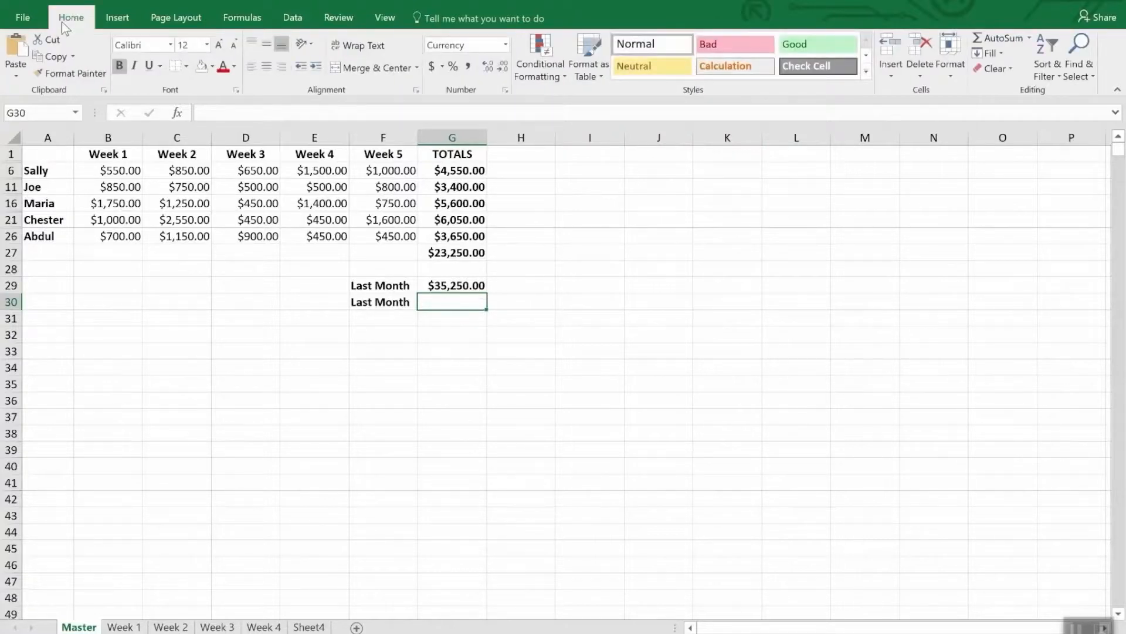
pyautogui.click(15, 78)
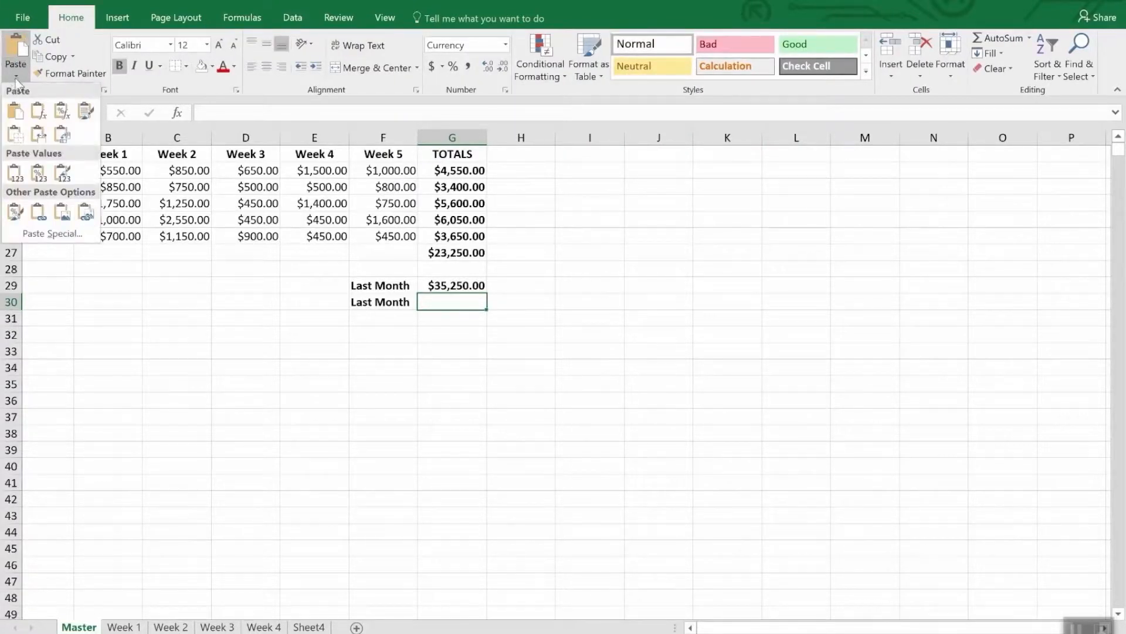
pyautogui.click(47, 232)
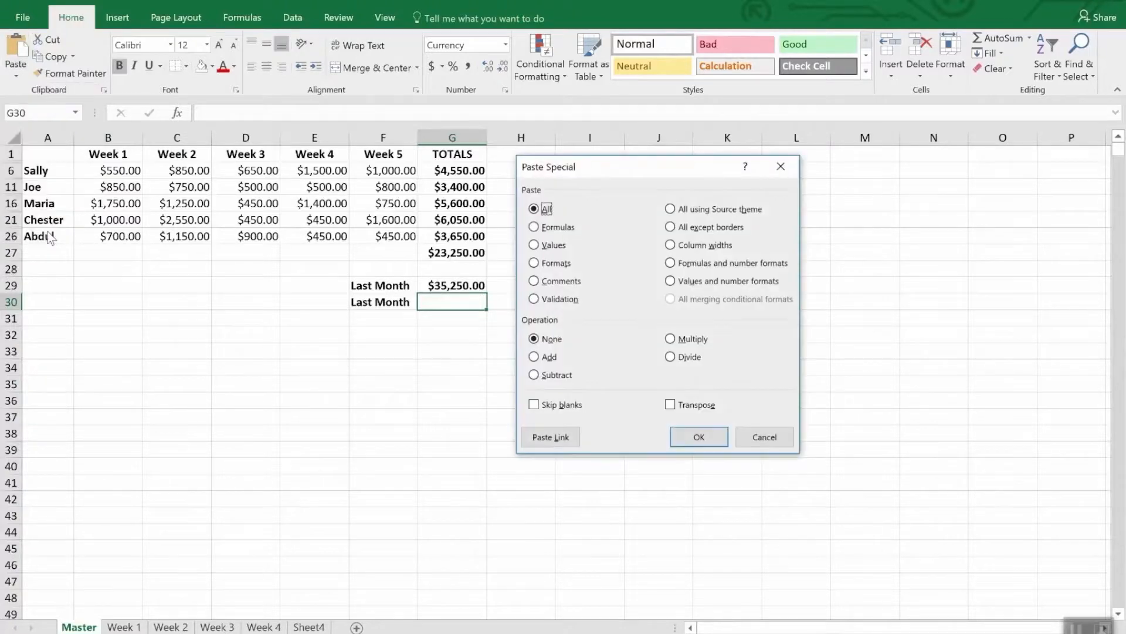
pyautogui.click(547, 437)
# Step: Compare the formulas behind the two Last Month figures in cells G29 and G30
pyautogui.click(542, 233)
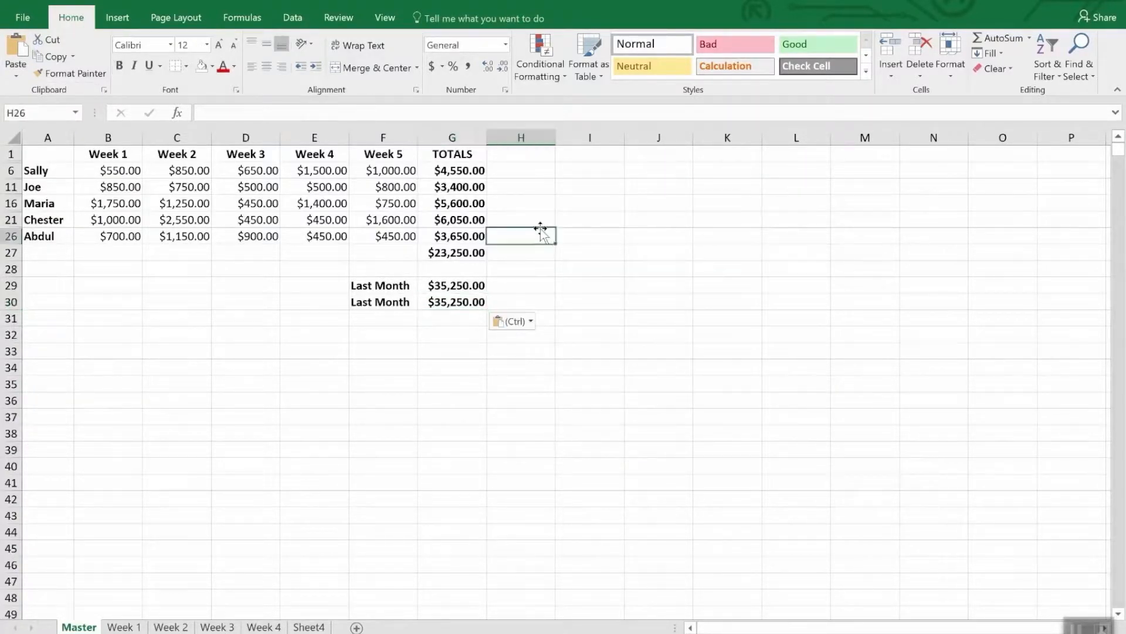
pyautogui.click(461, 317)
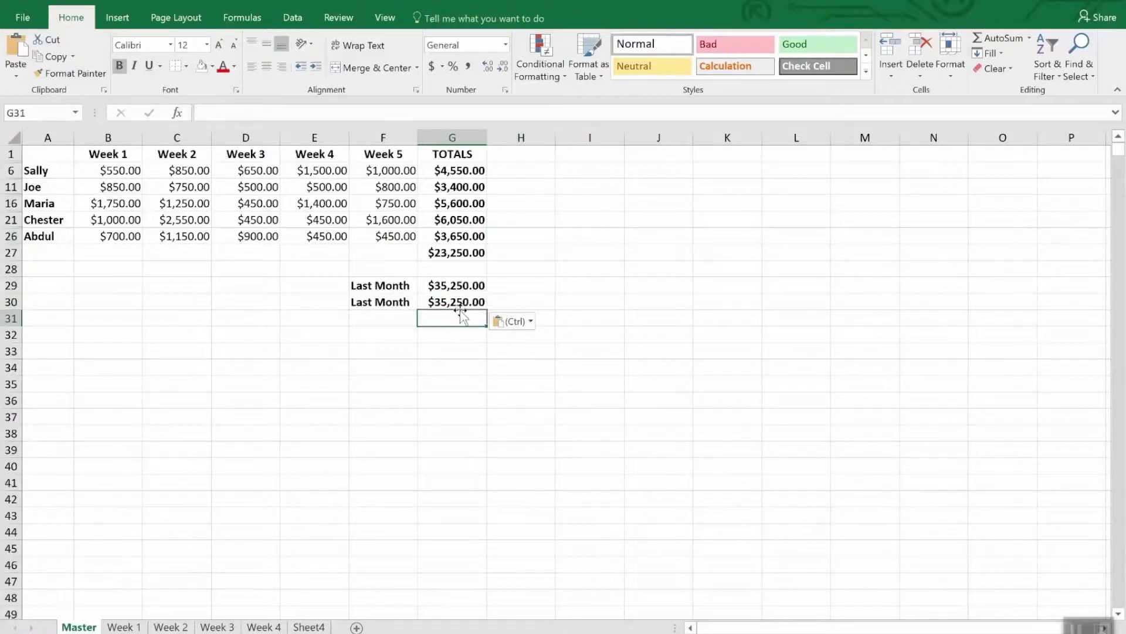
pyautogui.click(459, 300)
pyautogui.click(459, 286)
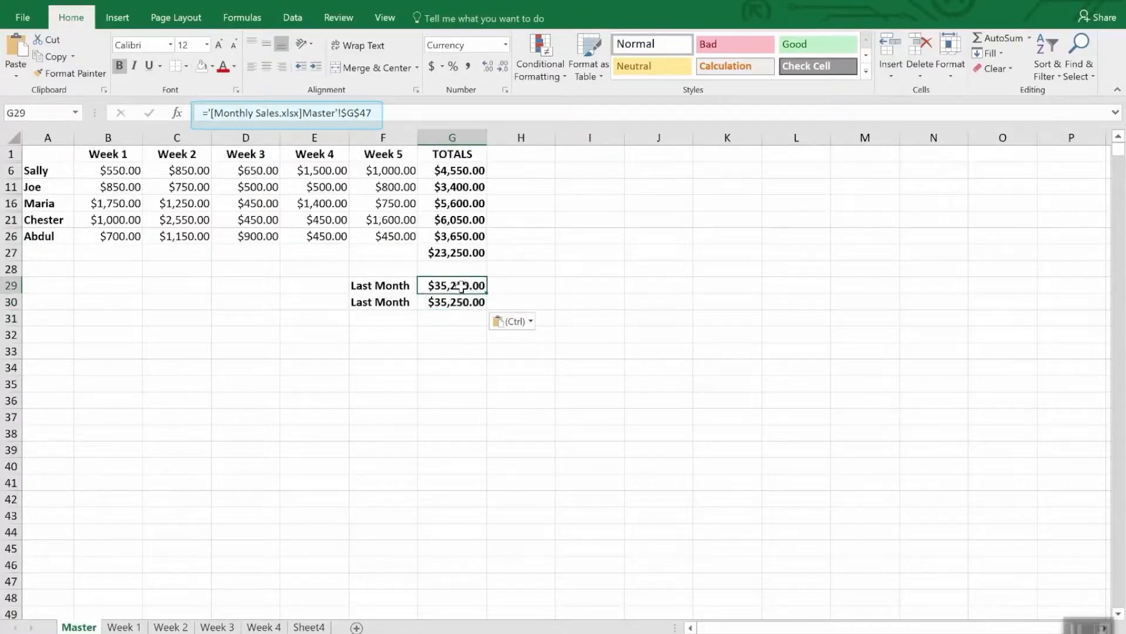
pyautogui.click(458, 303)
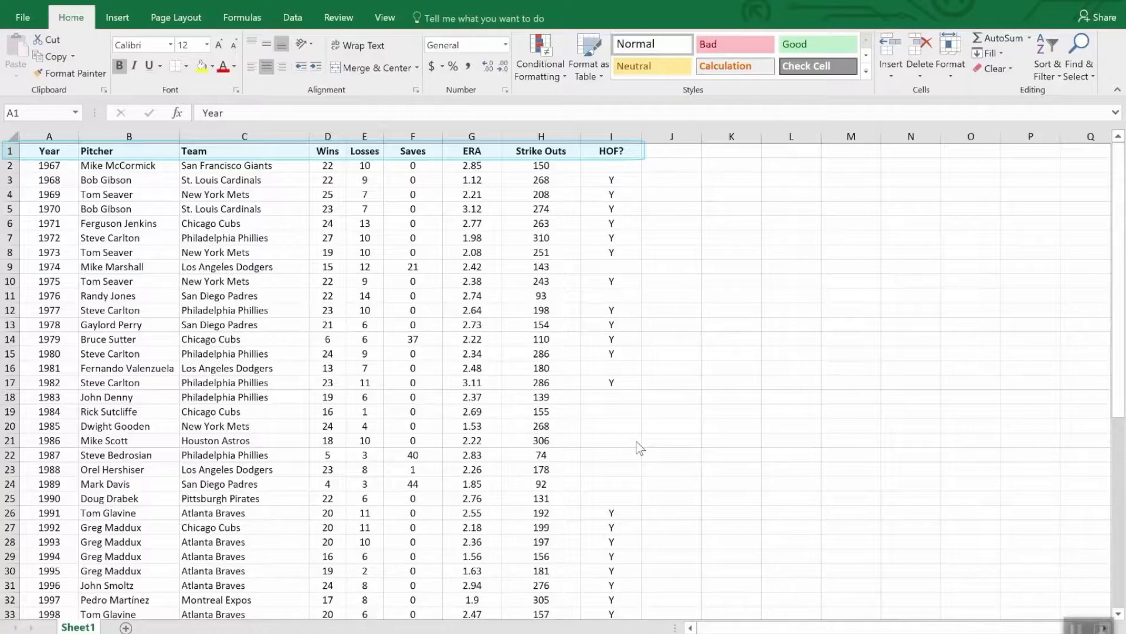
# Step: Sort the pitcher table on Sheet1 by the Wins column in descending order and review the sorted rows
pyautogui.scroll(-12, 760, 462)
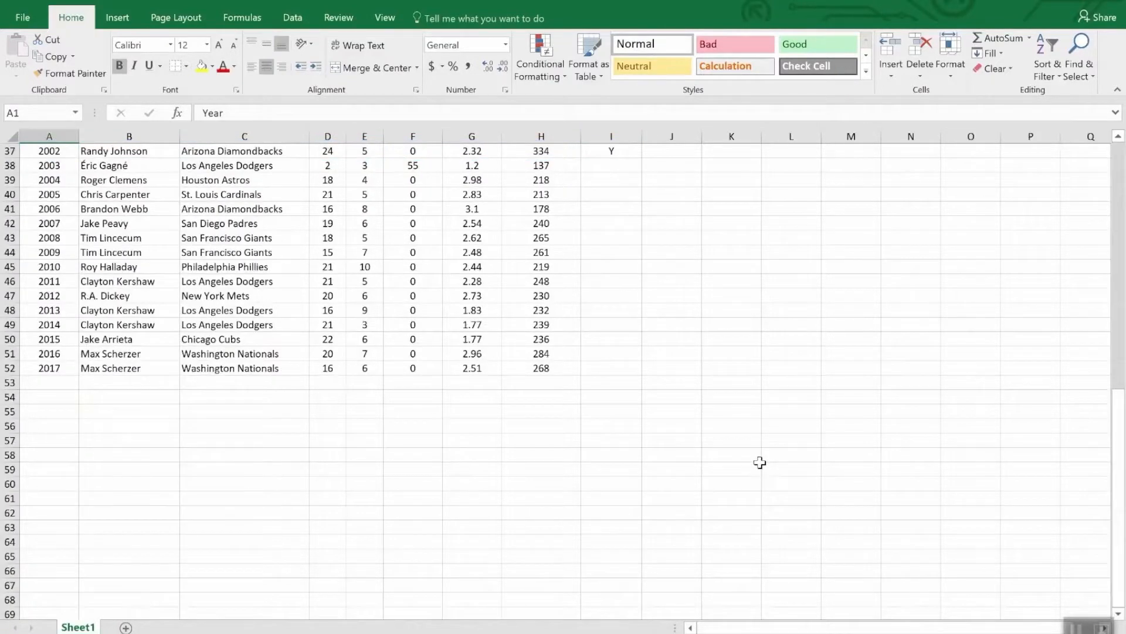
pyautogui.scroll(12, 760, 463)
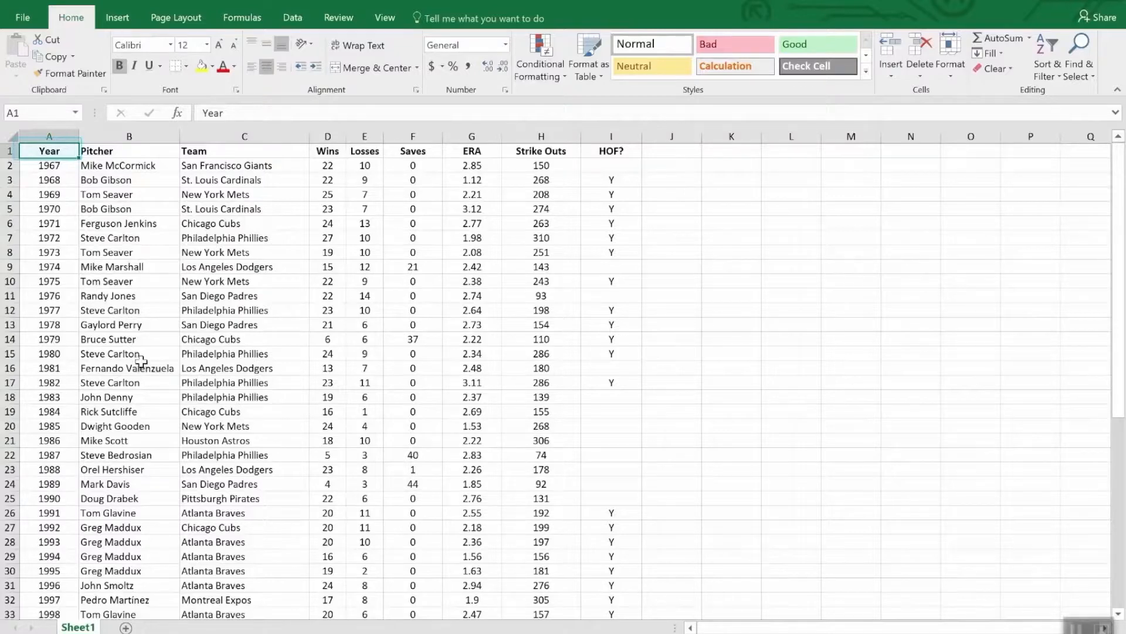
pyautogui.scroll(-12, 145, 367)
pyautogui.scroll(12, 145, 408)
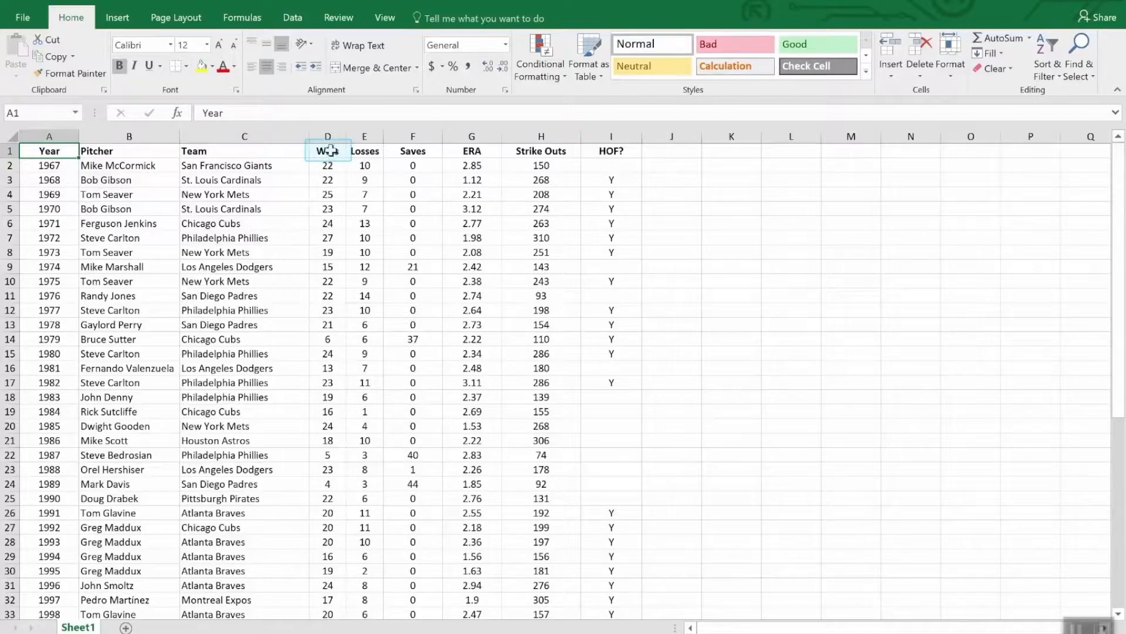
pyautogui.click(332, 153)
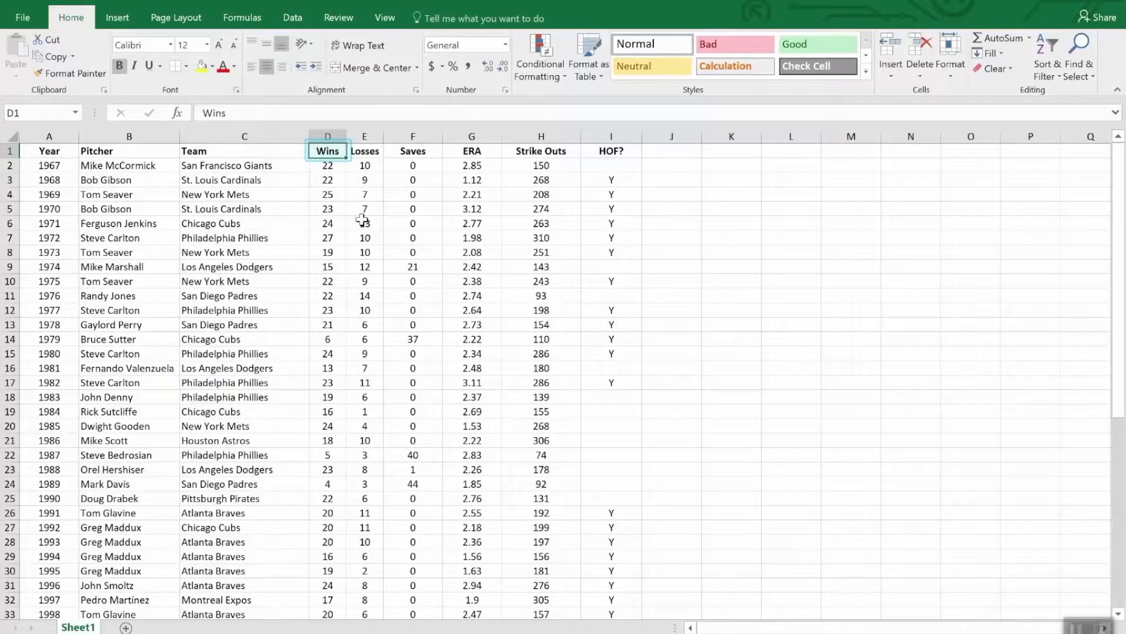
pyautogui.click(1050, 45)
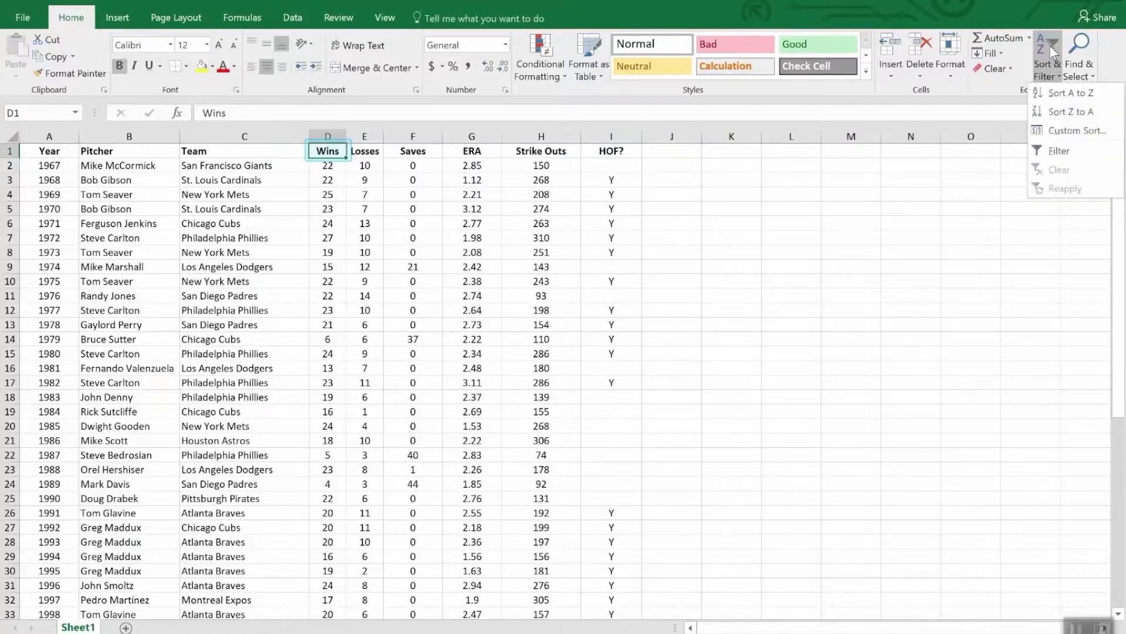
pyautogui.click(1059, 112)
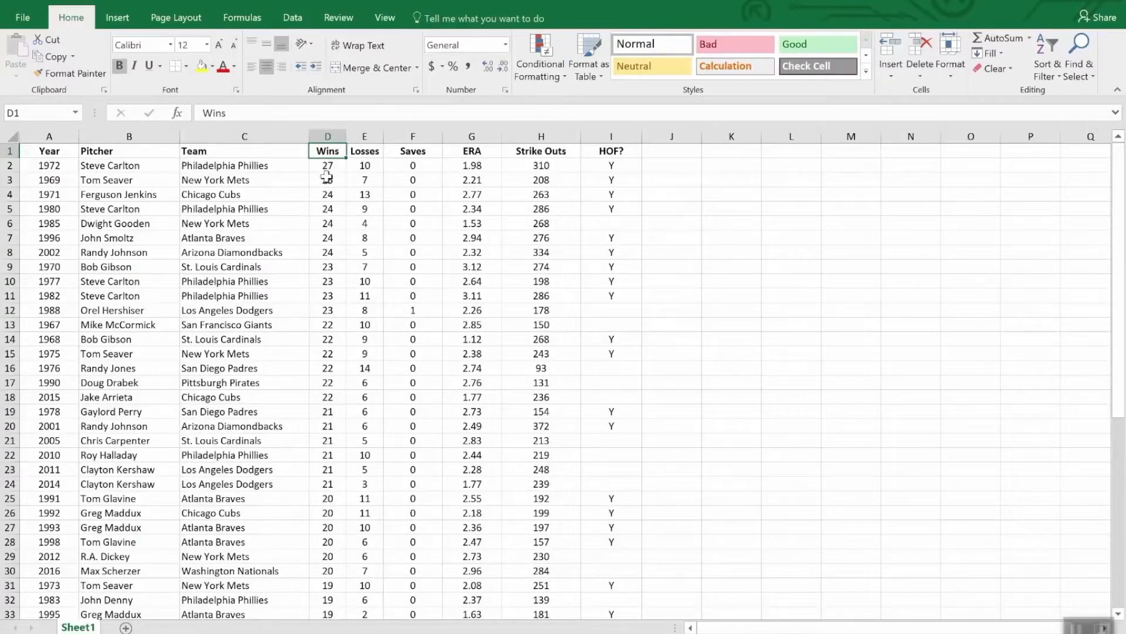
pyautogui.scroll(-8, 327, 184)
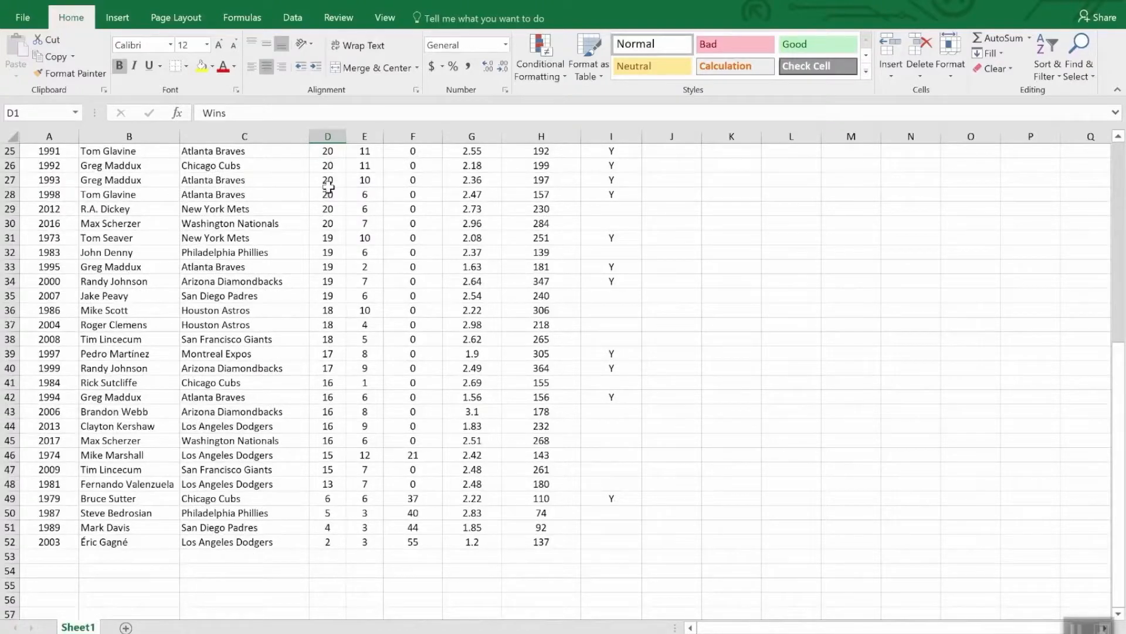
pyautogui.scroll(8, 328, 186)
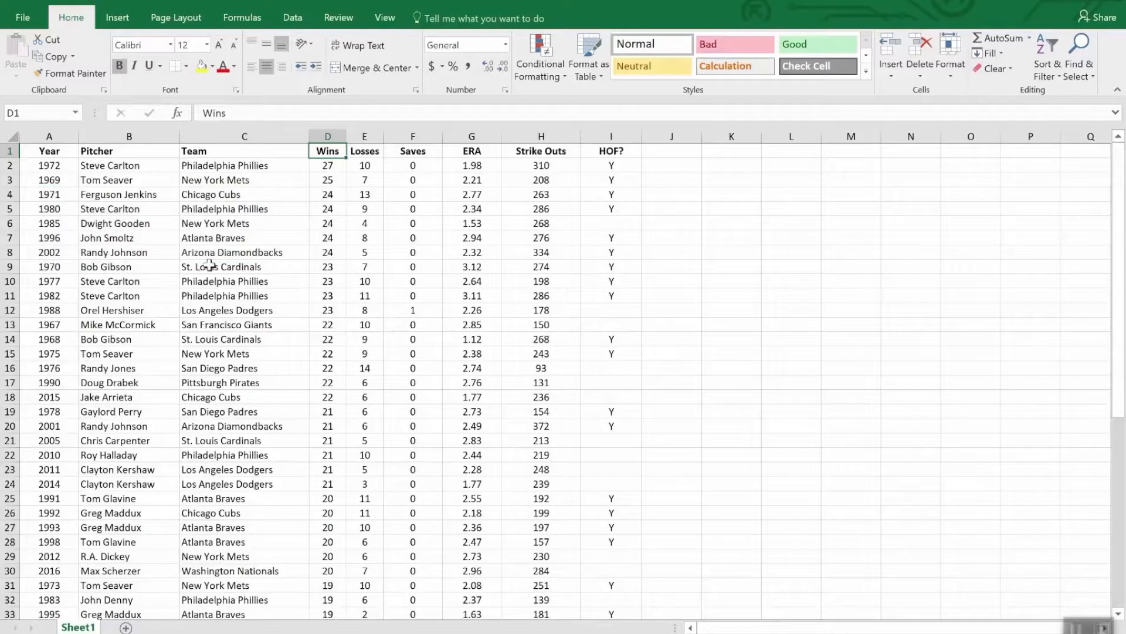
# Step: Apply a custom sort by Wins largest to smallest, with a second level by ERA smallest to largest
pyautogui.click(1050, 49)
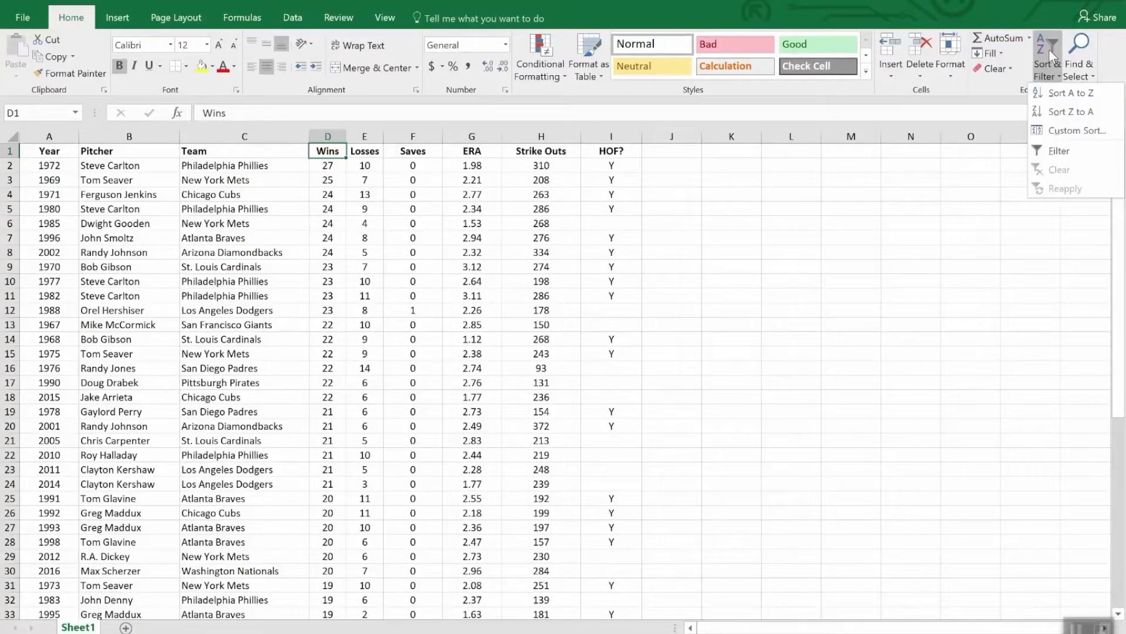
pyautogui.click(1075, 131)
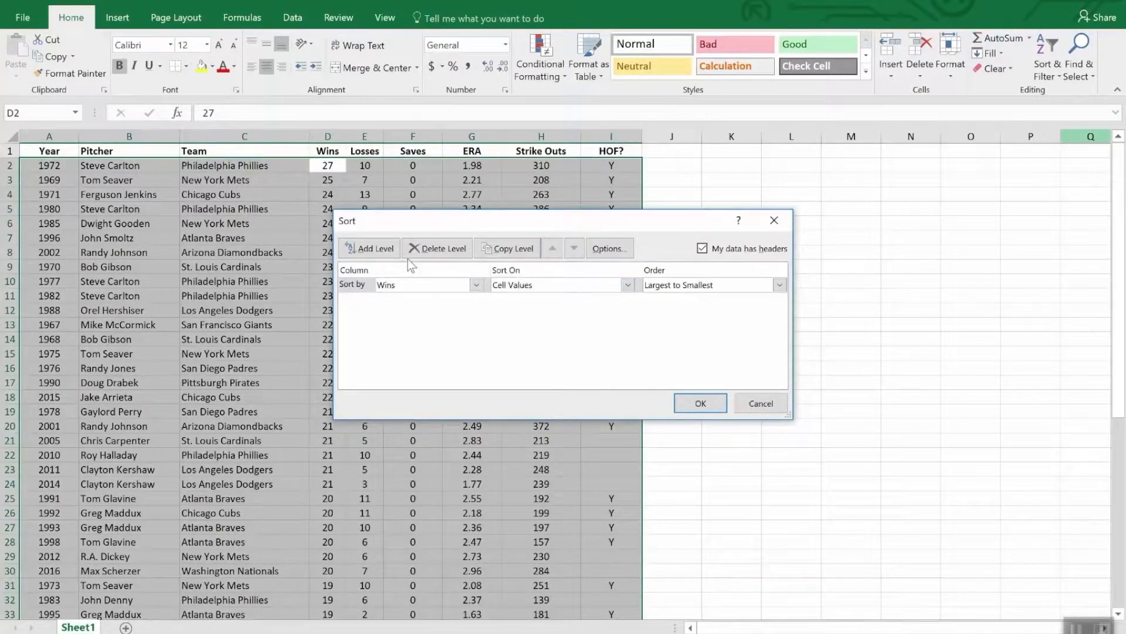
pyautogui.click(370, 248)
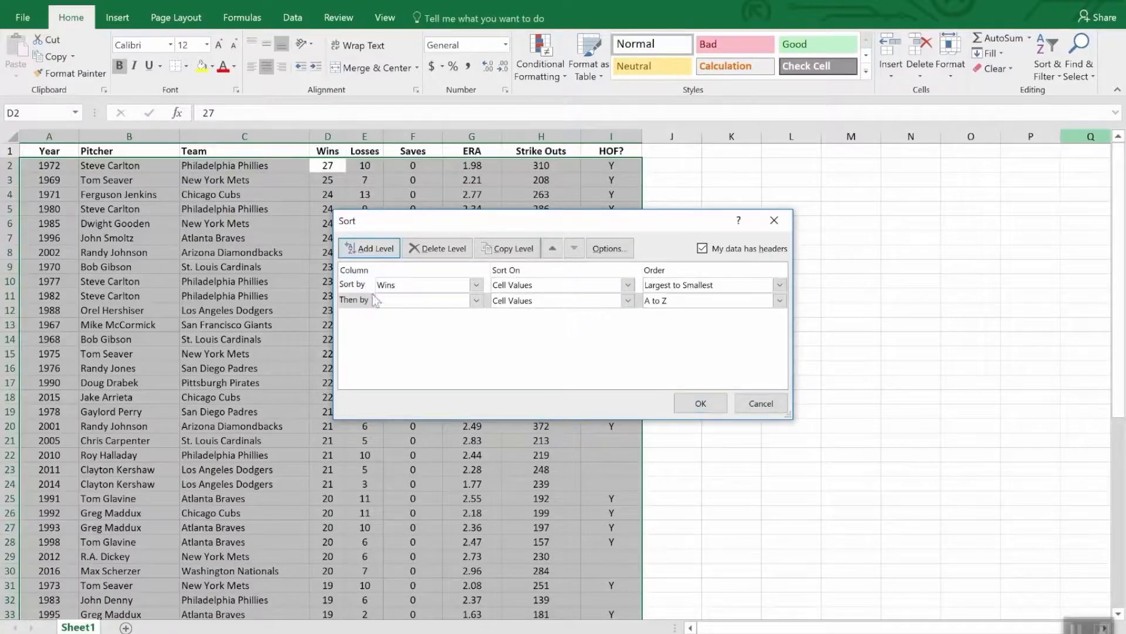
pyautogui.click(476, 301)
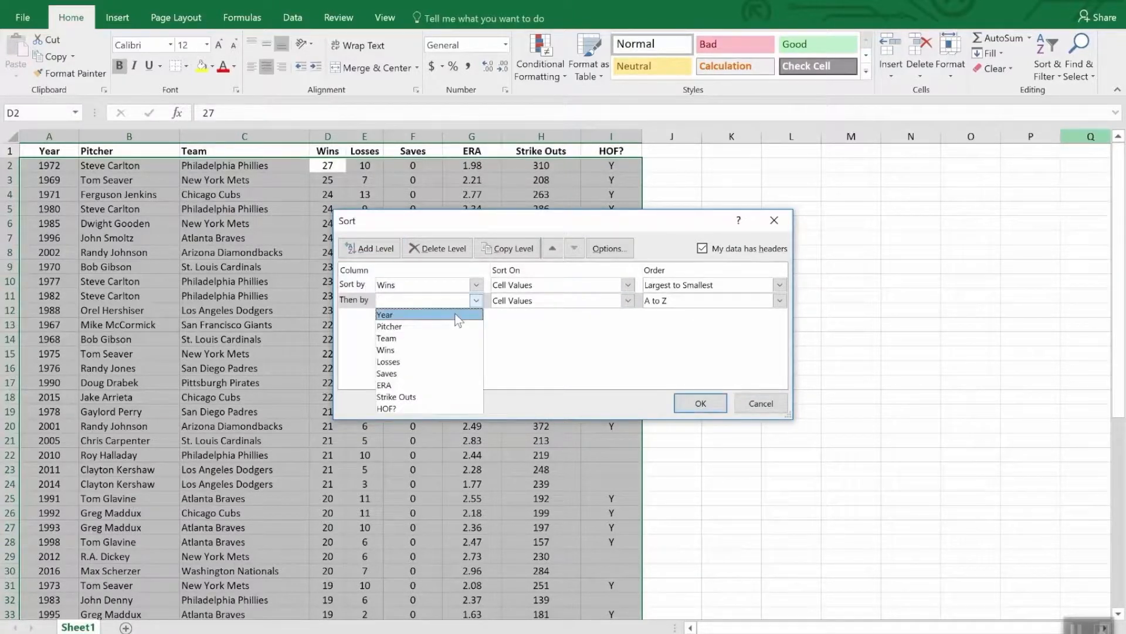
pyautogui.click(445, 385)
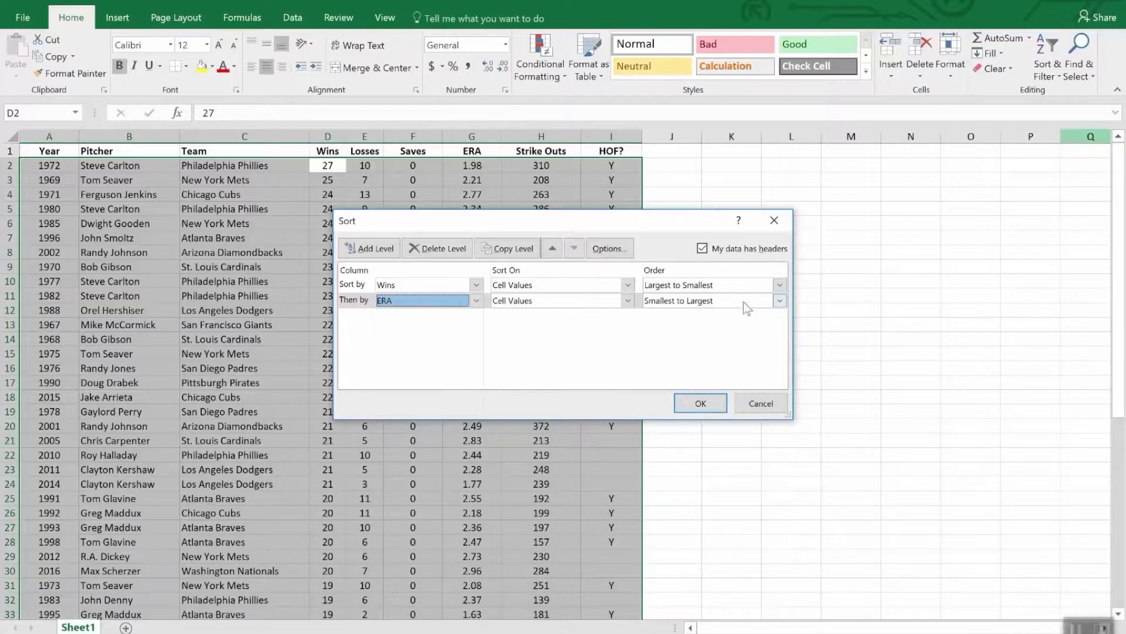
pyautogui.click(700, 403)
pyautogui.press('Up')
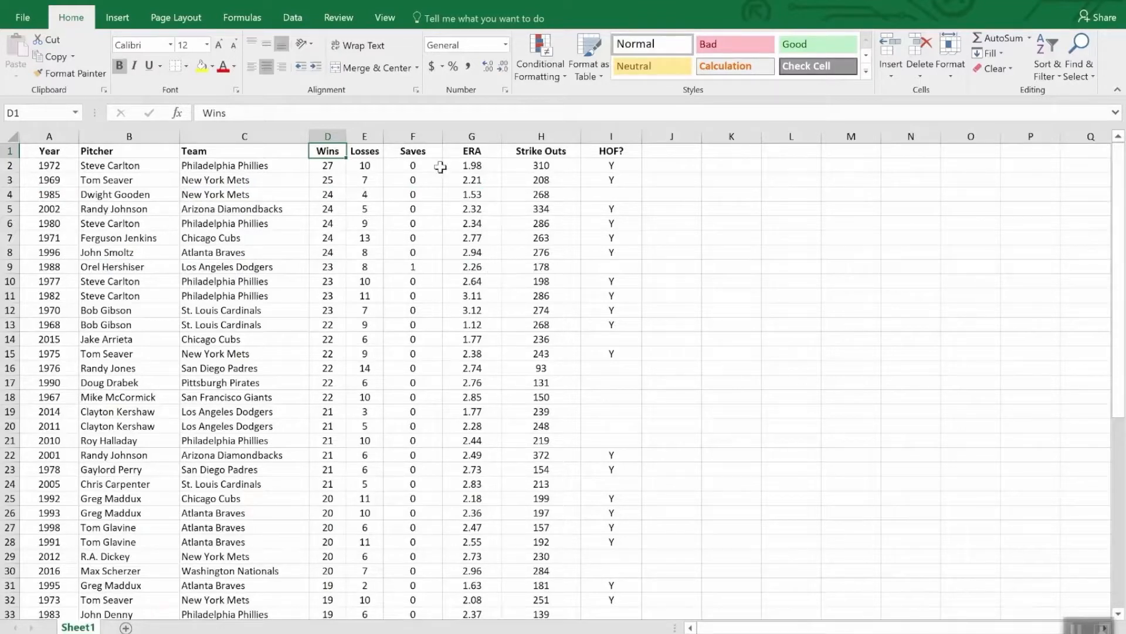
# Step: Turn on filtering for the pitcher table's header row
pyautogui.click(422, 155)
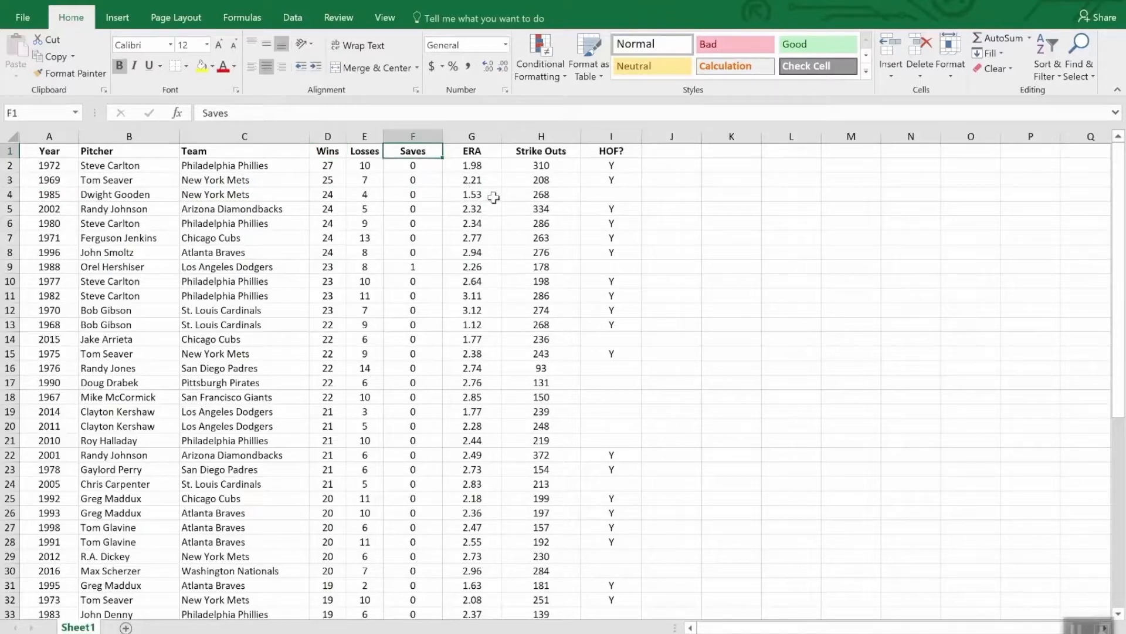
pyautogui.click(1043, 50)
pyautogui.click(1057, 152)
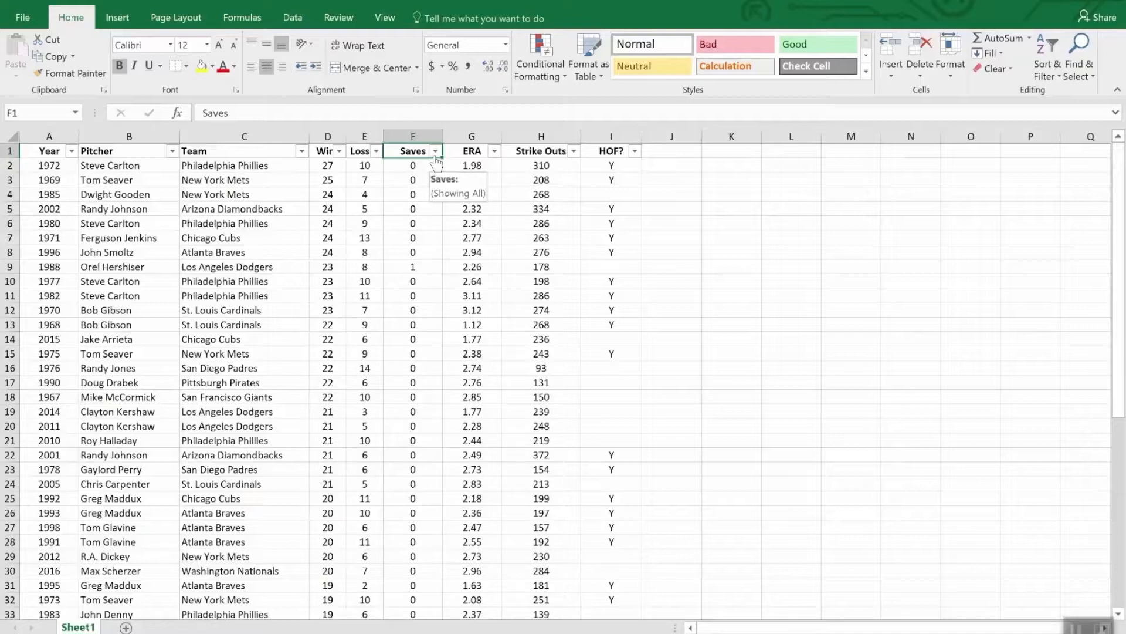
# Step: Filter the pitcher table's HOF? column to show only the rows marked Y
pyautogui.click(634, 151)
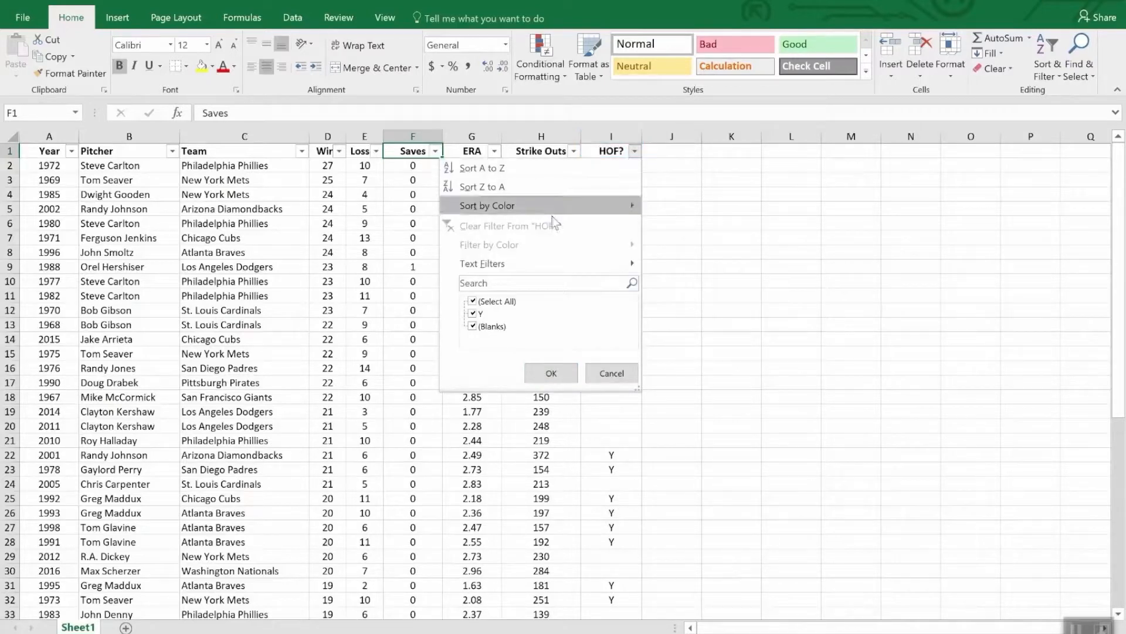
pyautogui.click(473, 301)
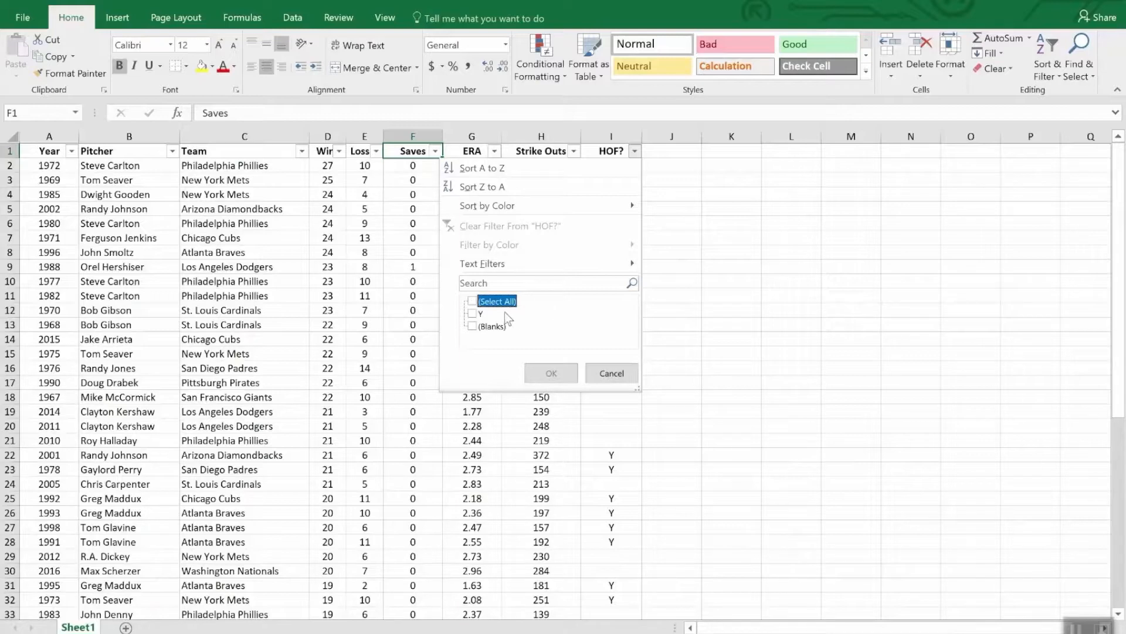
pyautogui.click(478, 314)
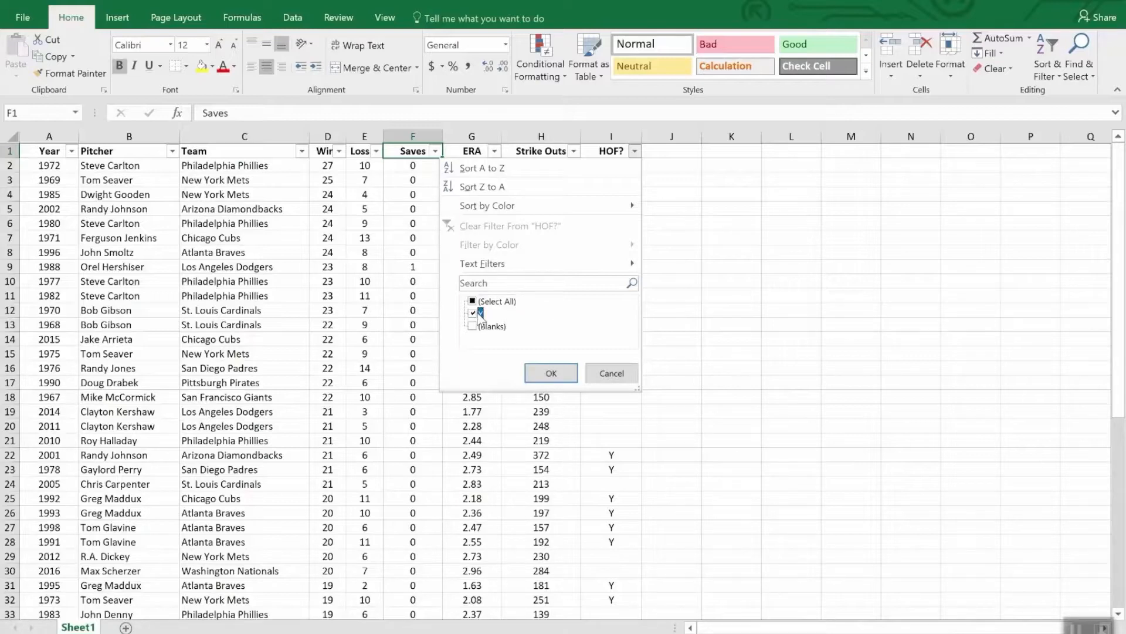
pyautogui.click(551, 374)
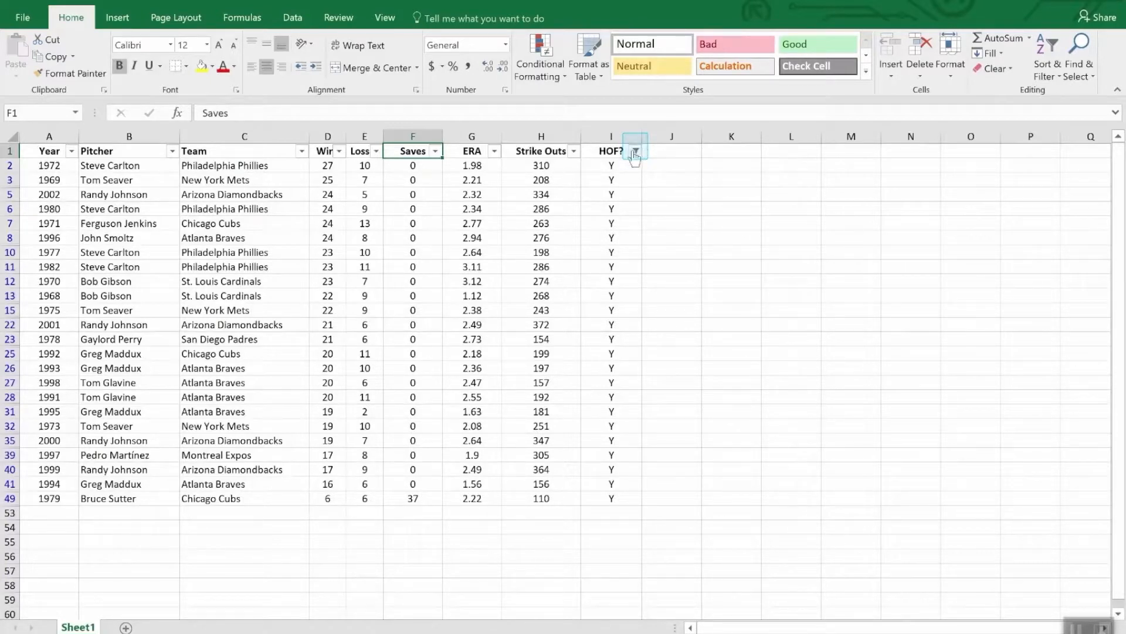
# Step: Sort the filtered pitcher rows by Strike Outs from largest to smallest
pyautogui.moveTo(635, 159)
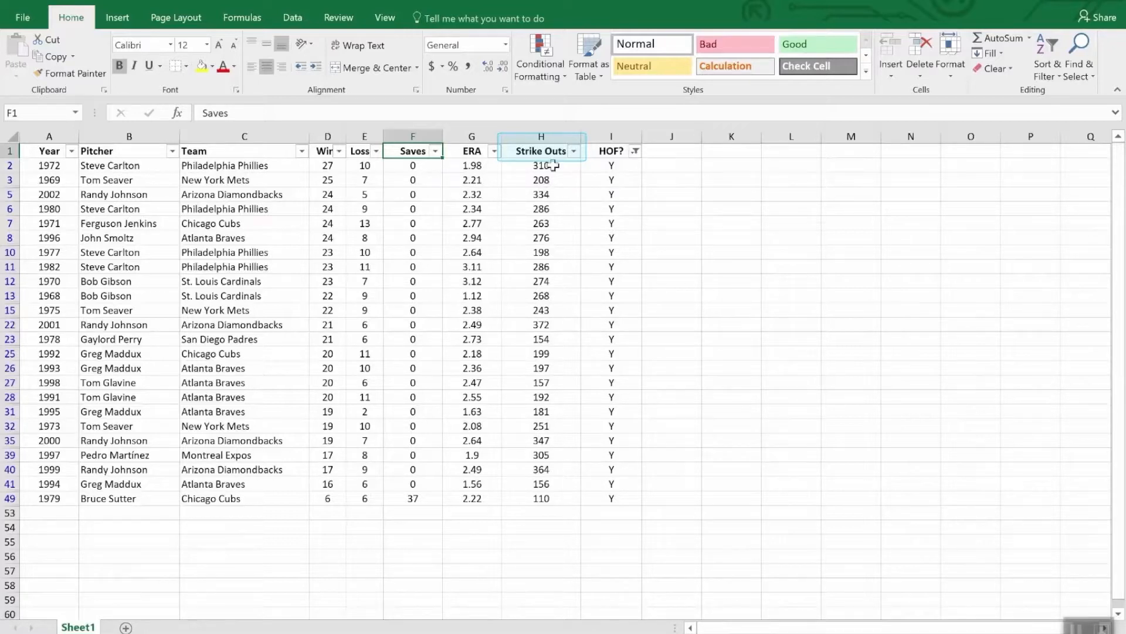
pyautogui.click(575, 152)
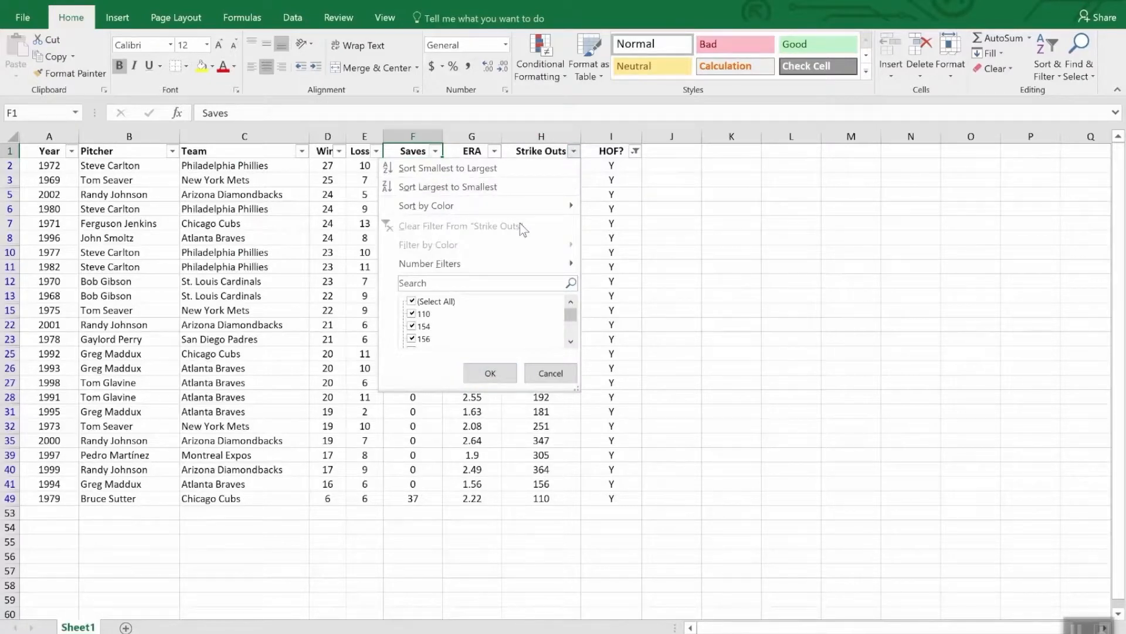
pyautogui.click(507, 187)
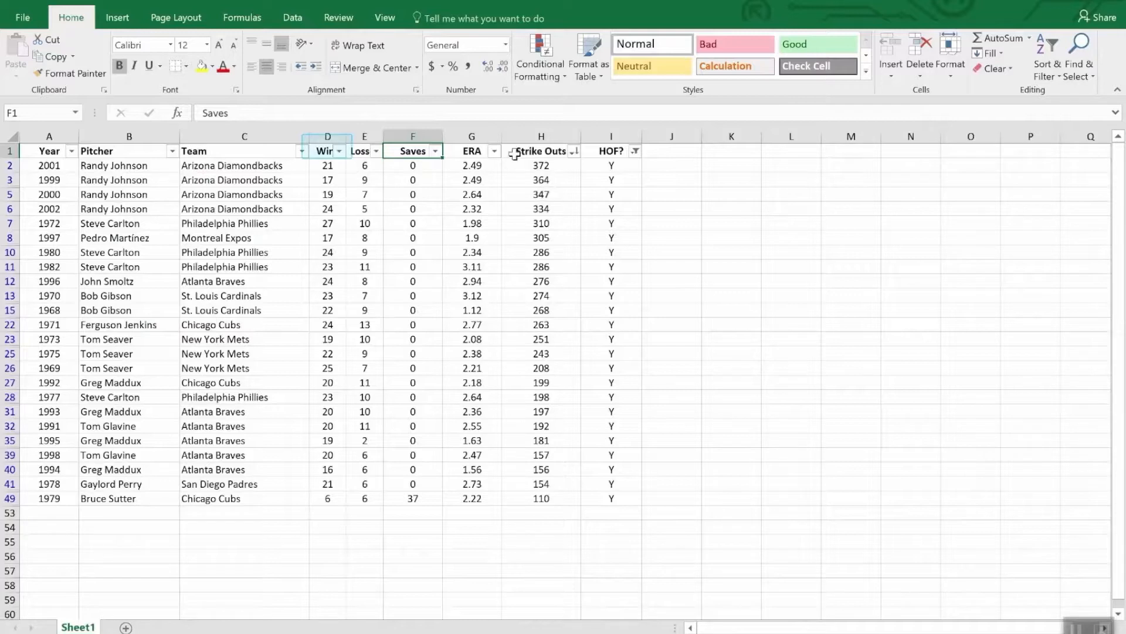
# Step: Add a number filter on the Wins column to show only rows where wins are less than 20
pyautogui.click(339, 152)
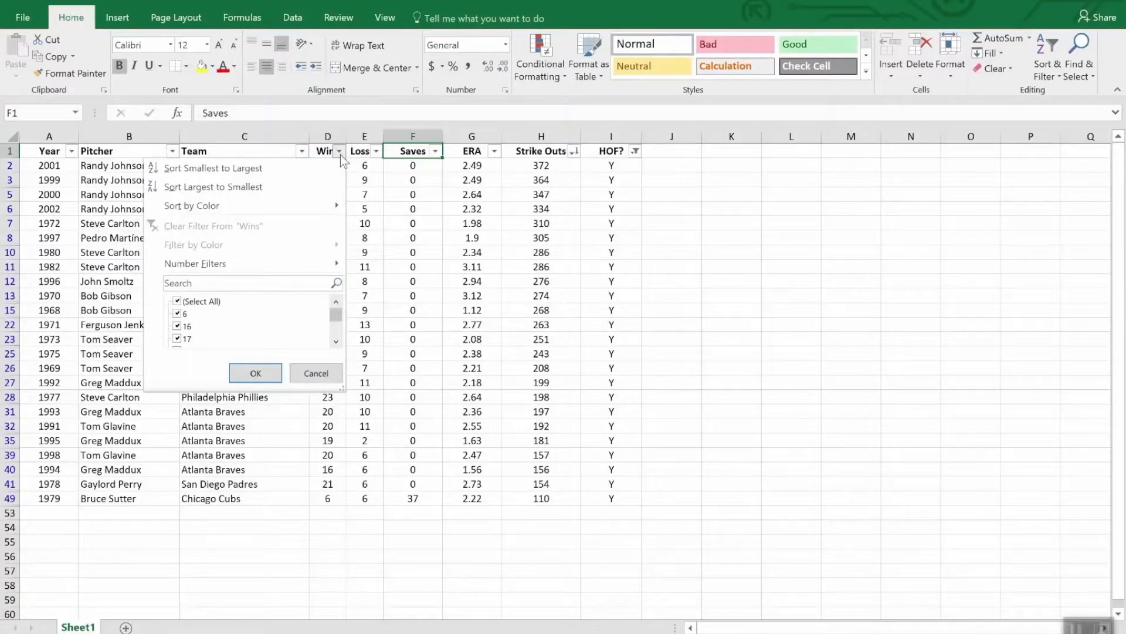
pyautogui.moveTo(302, 263)
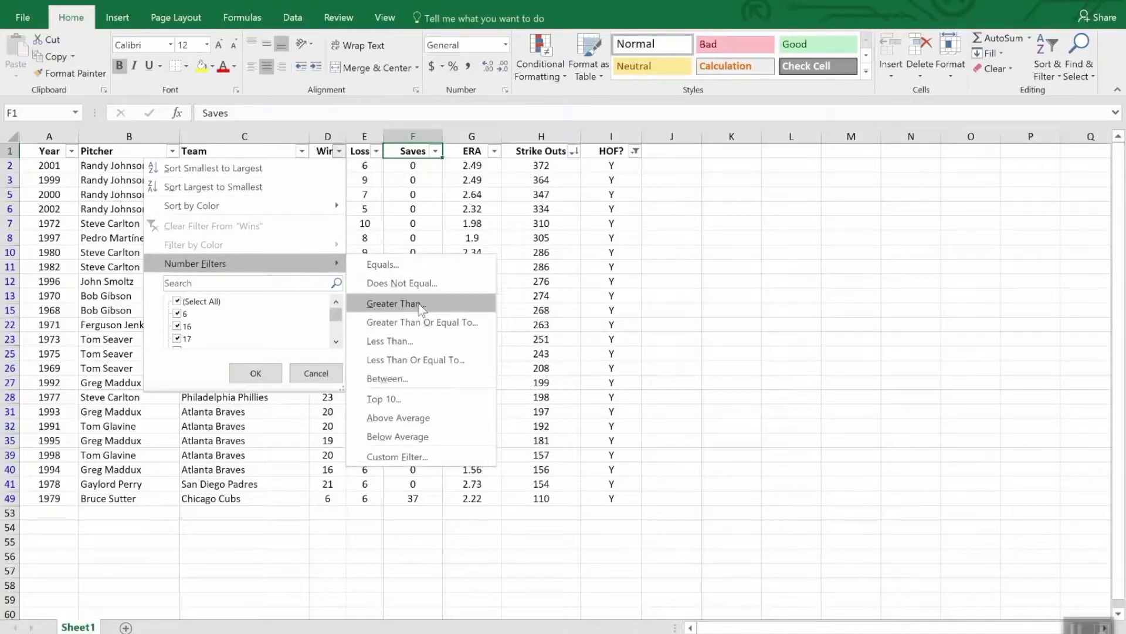
pyautogui.click(420, 345)
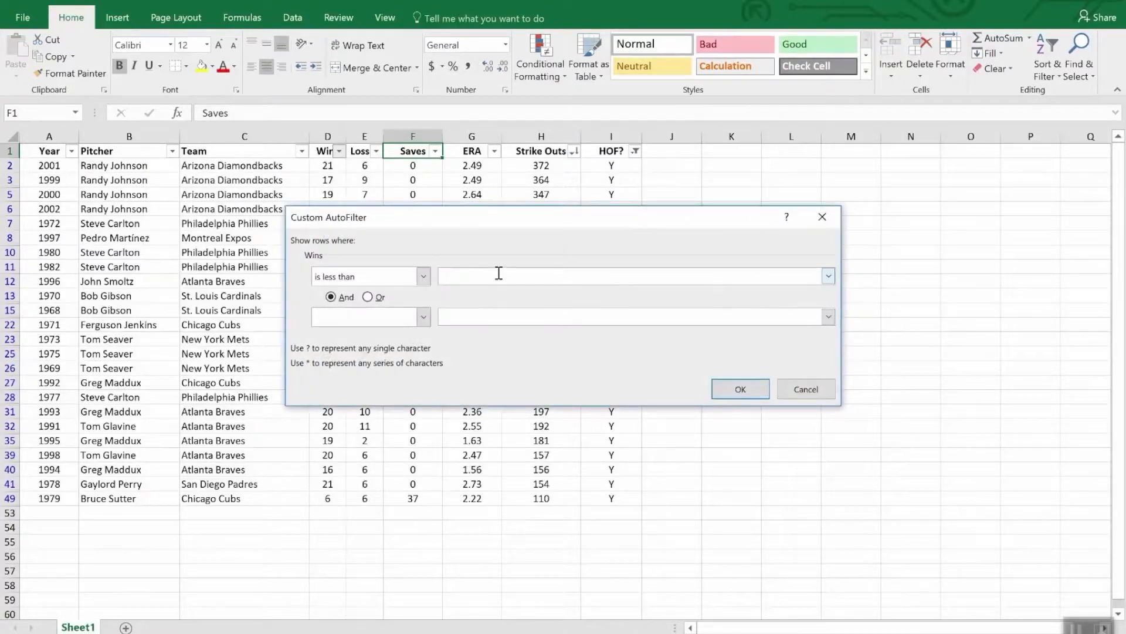
pyautogui.write('20')
pyautogui.click(739, 389)
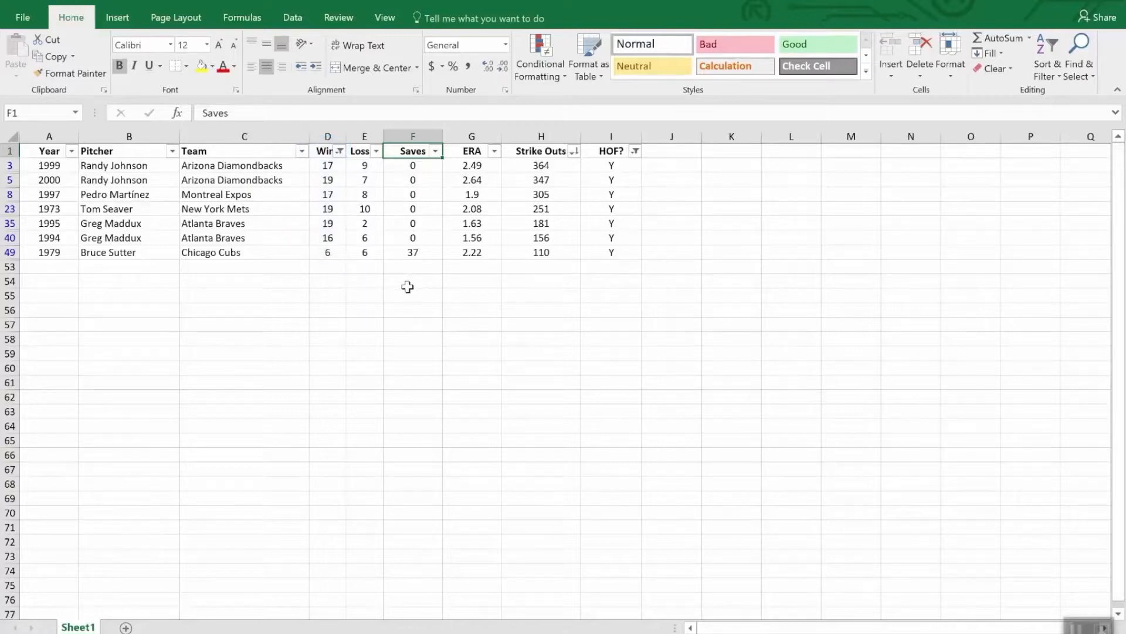
# Step: Add an AutoSum total of the filtered Strike Outs column in cell H53, using =SUBTOTAL(9,H2:H52)
pyautogui.click(535, 268)
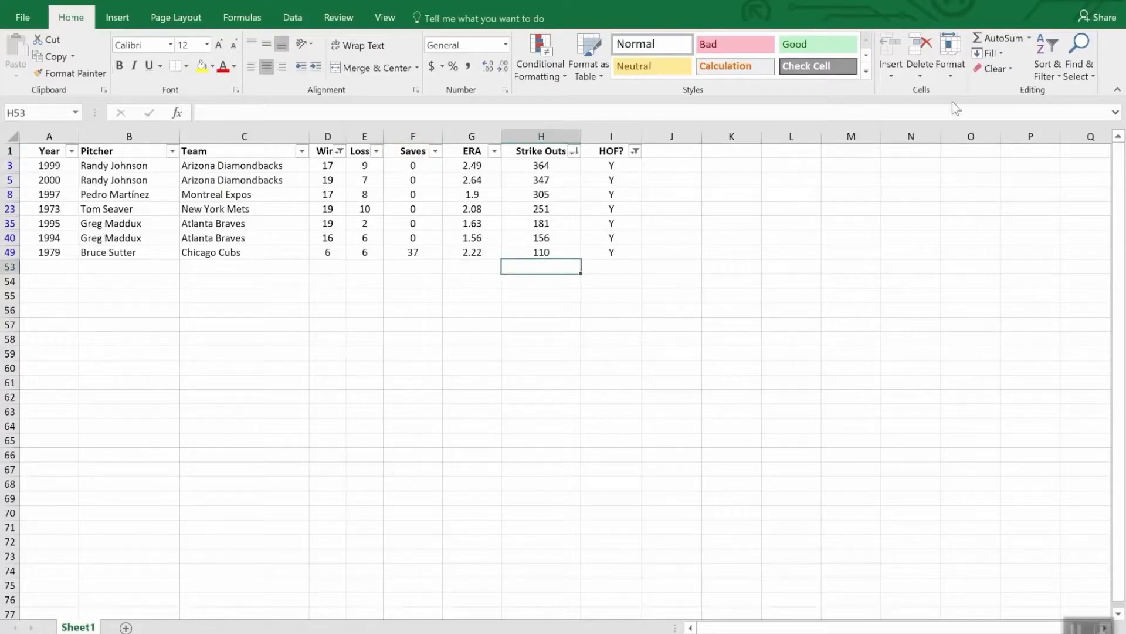
pyautogui.click(1001, 39)
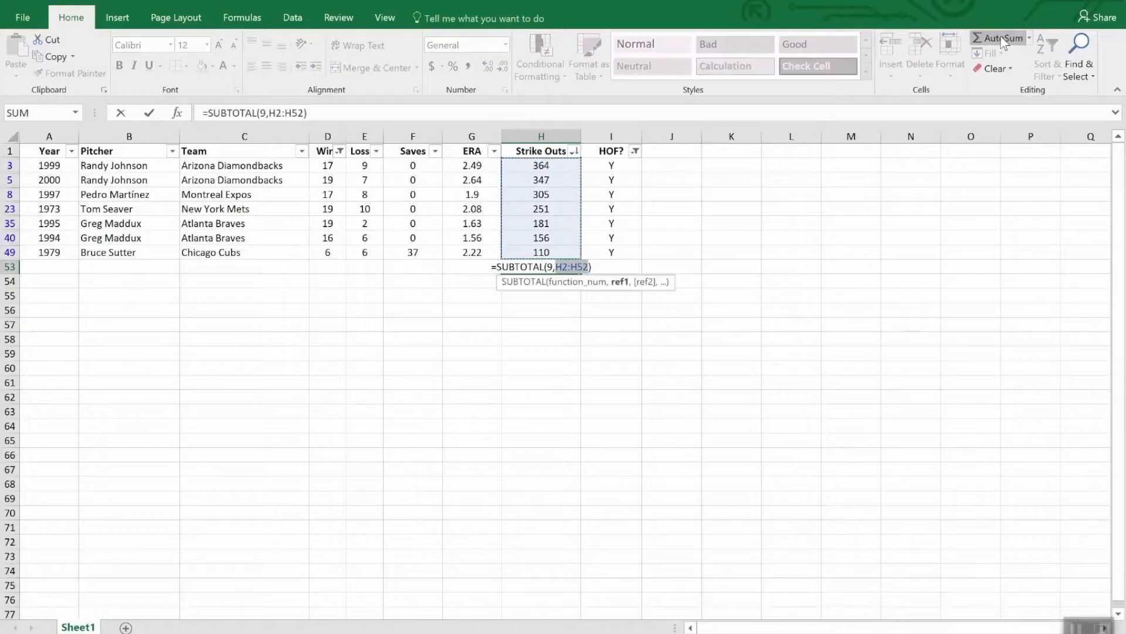
pyautogui.press('Return')
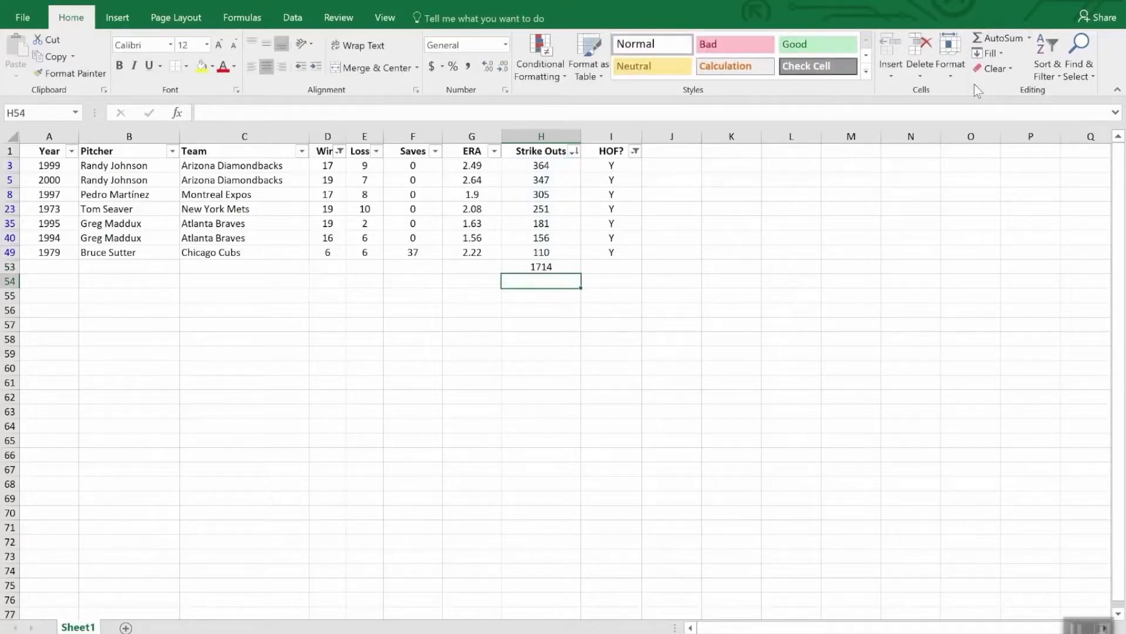
# Step: Clear the filters from the HOF? and Wins columns and inspect the Strike Outs subtotal in cell H53
pyautogui.click(635, 150)
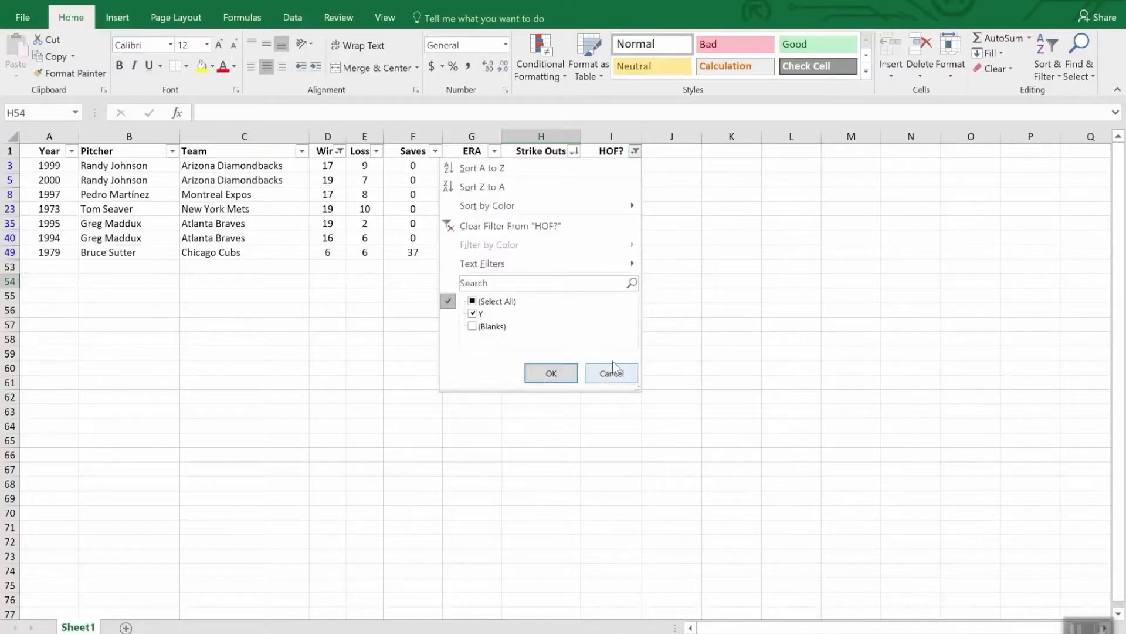
pyautogui.click(538, 226)
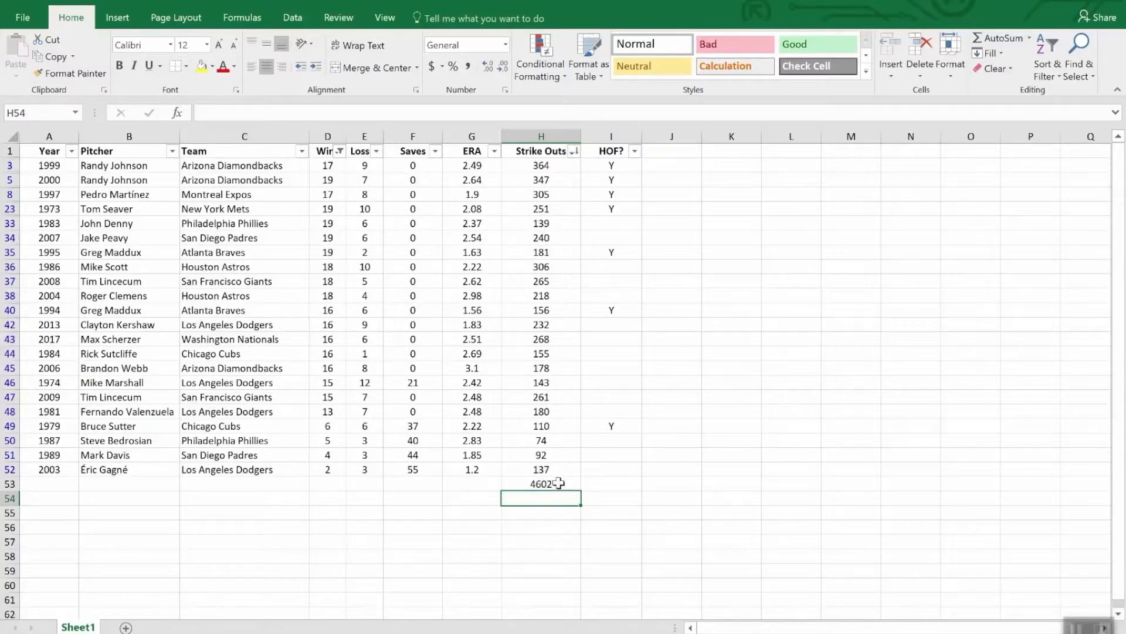
pyautogui.click(340, 151)
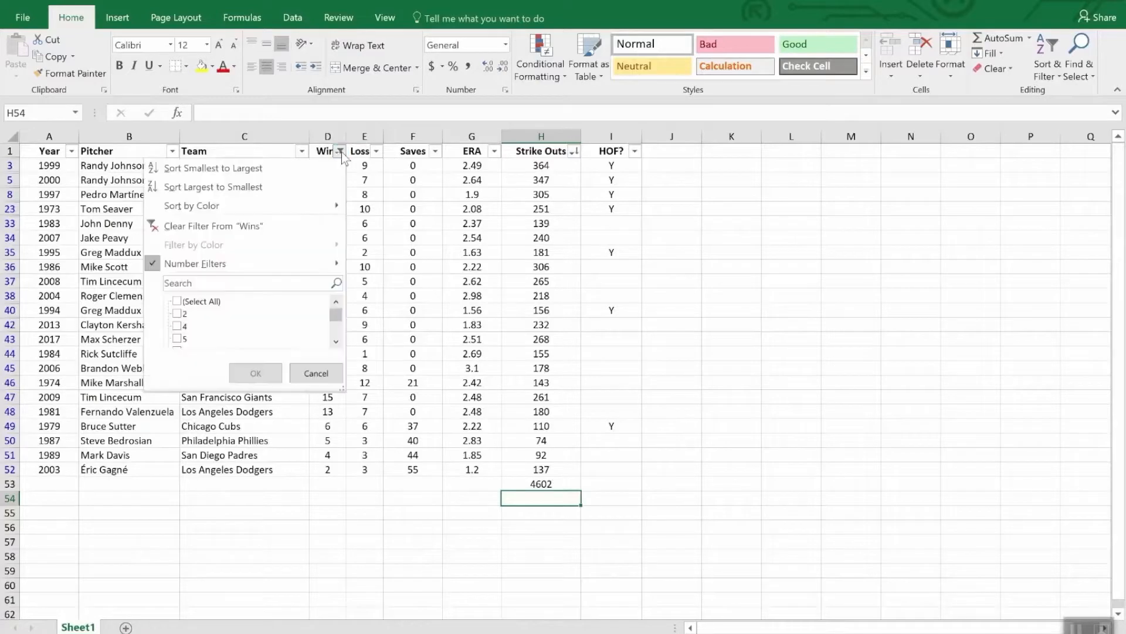
pyautogui.click(240, 232)
pyautogui.scroll(-3, 578, 423)
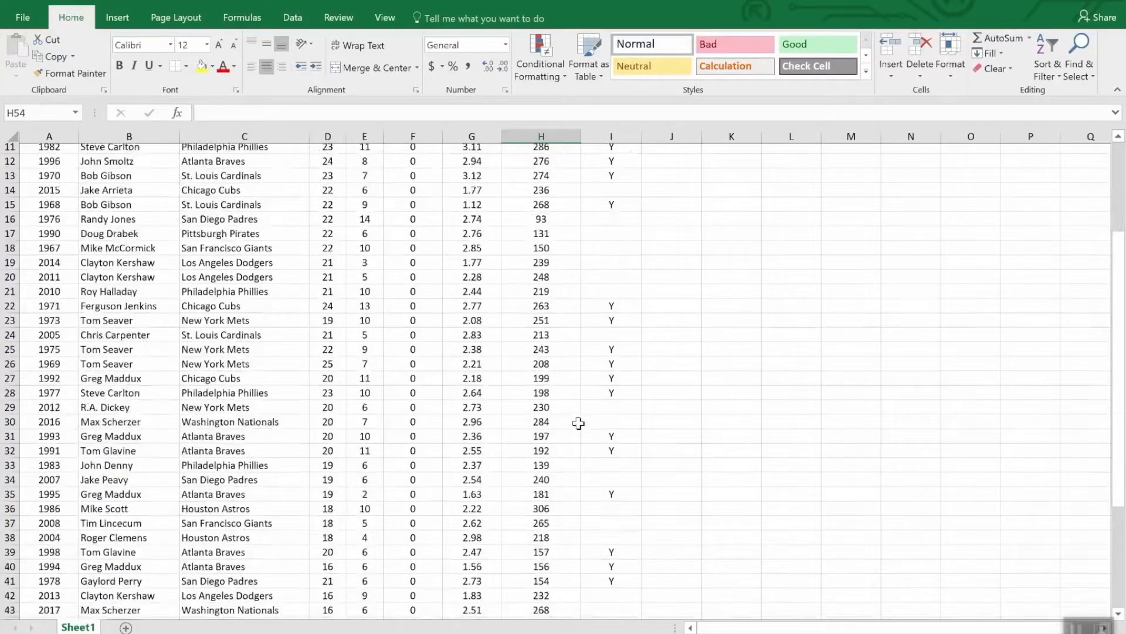
pyautogui.scroll(-9, 578, 423)
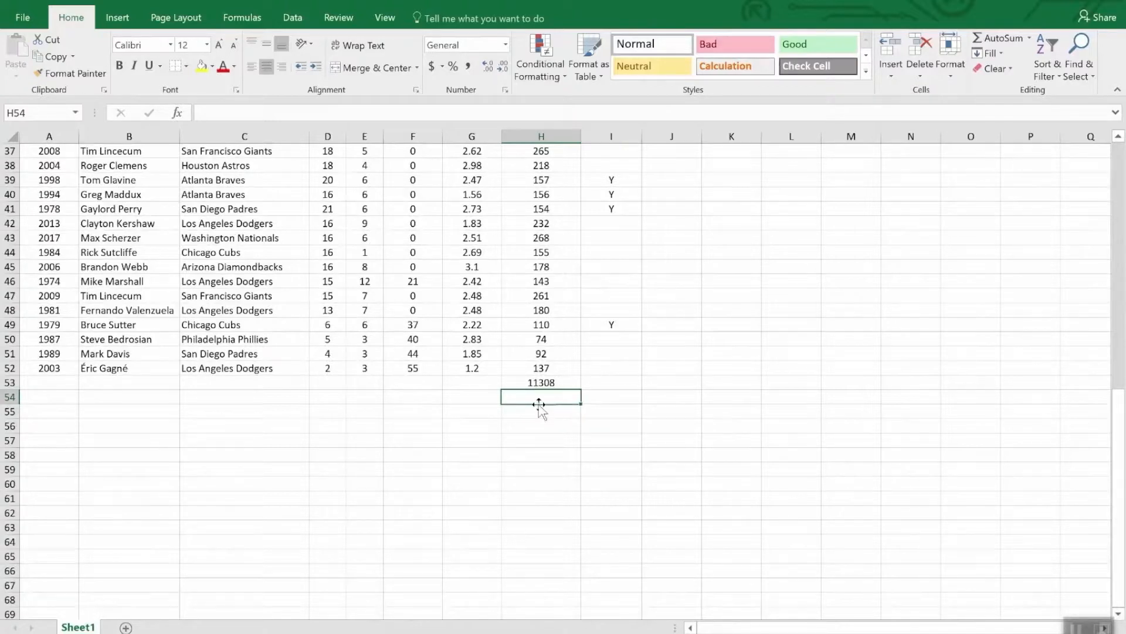
pyautogui.click(567, 382)
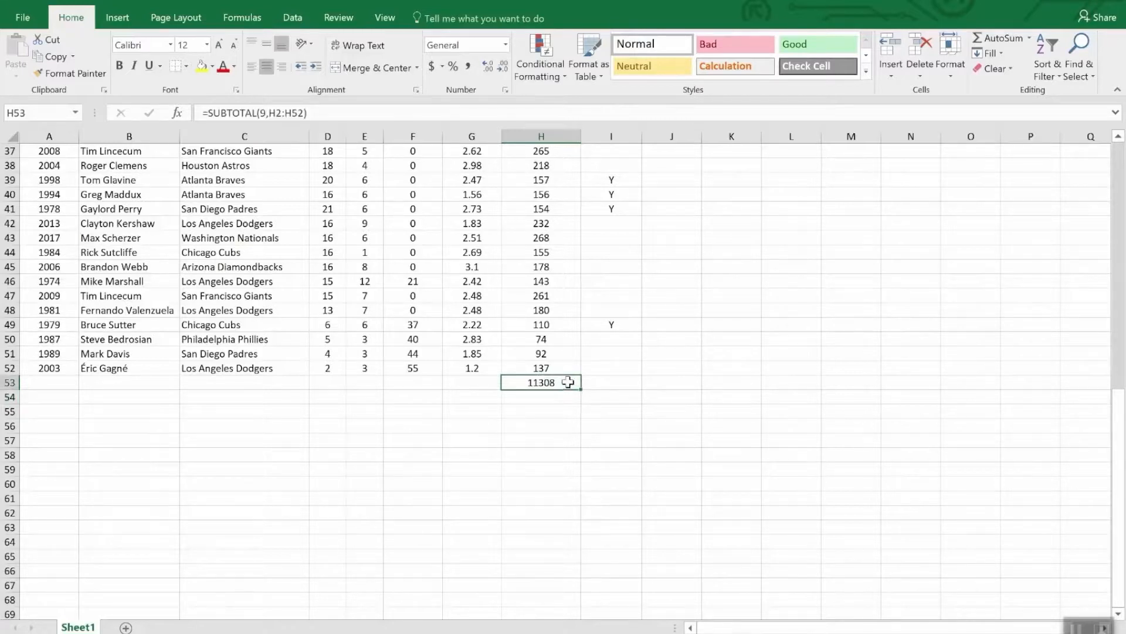
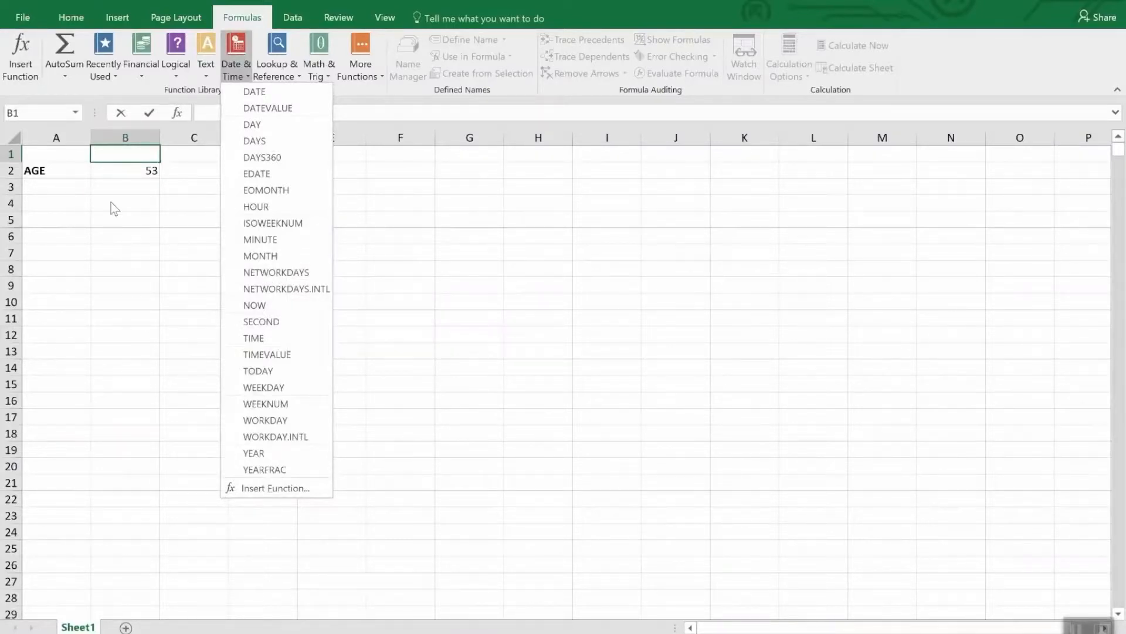
# Step: Select the age cell B2 and look through the Date and Time number formats available for it
pyautogui.click(115, 166)
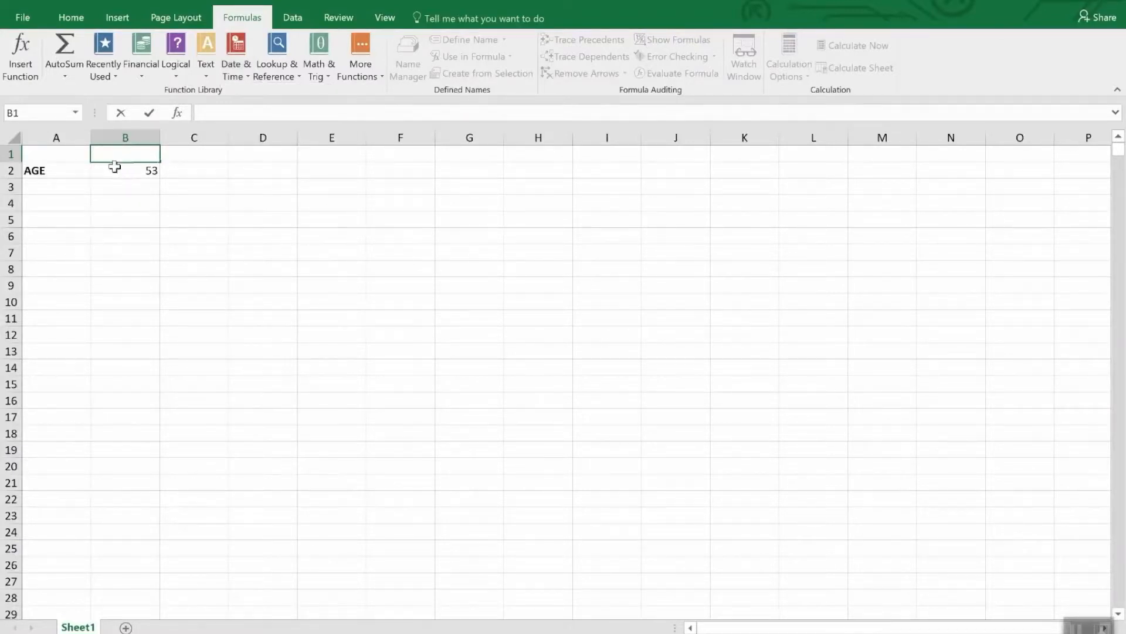
pyautogui.click(115, 170)
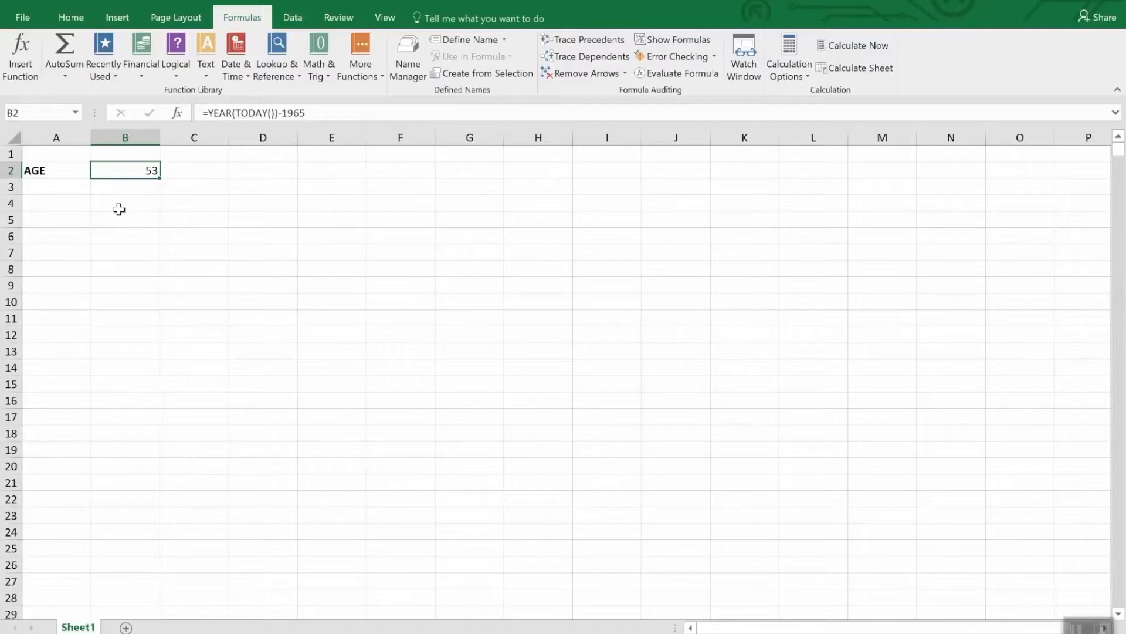
pyautogui.click(70, 18)
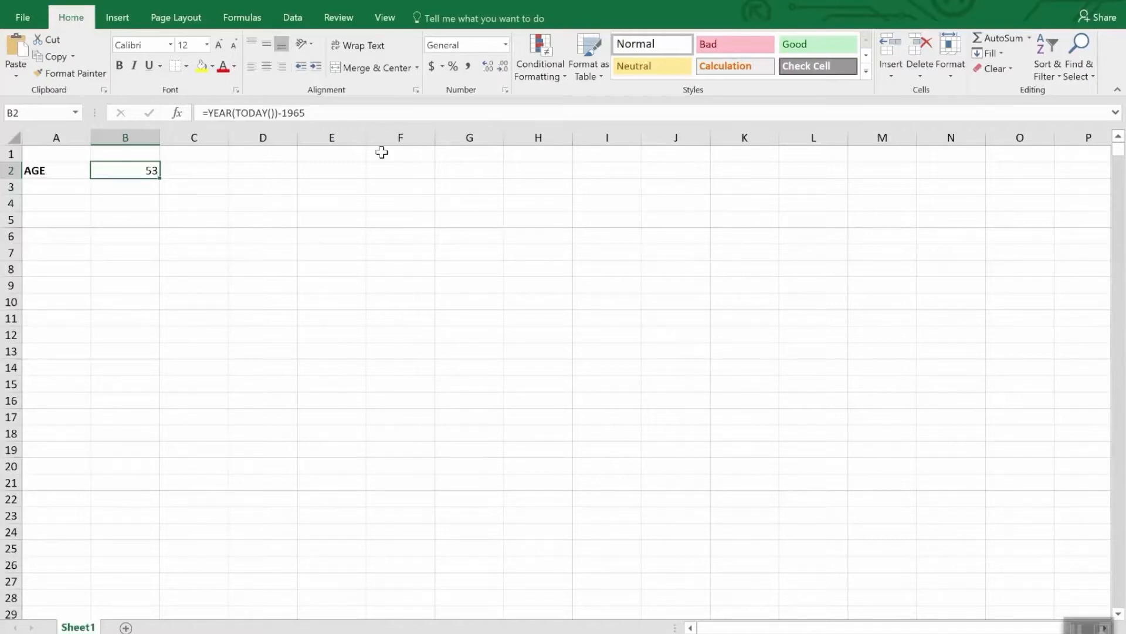
pyautogui.click(505, 45)
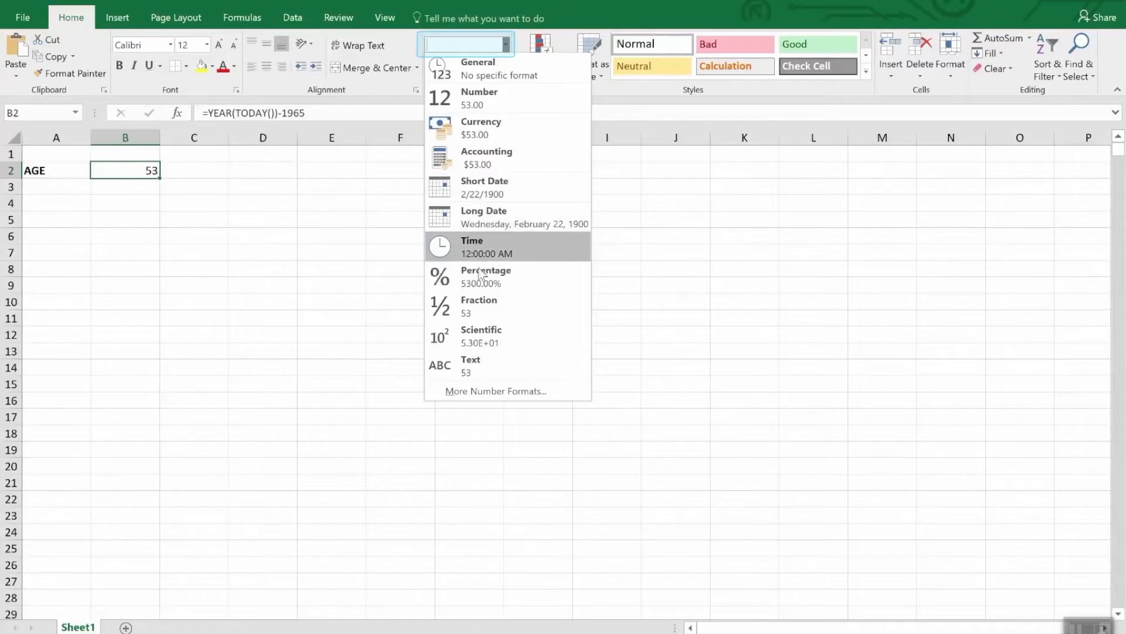
pyautogui.click(479, 392)
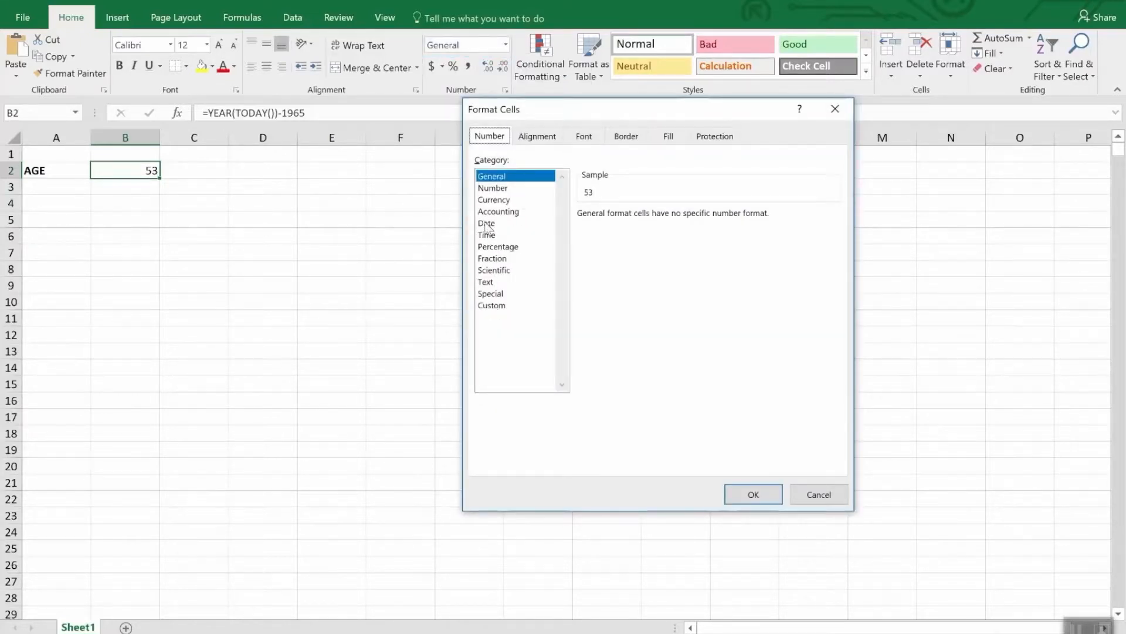
pyautogui.click(486, 223)
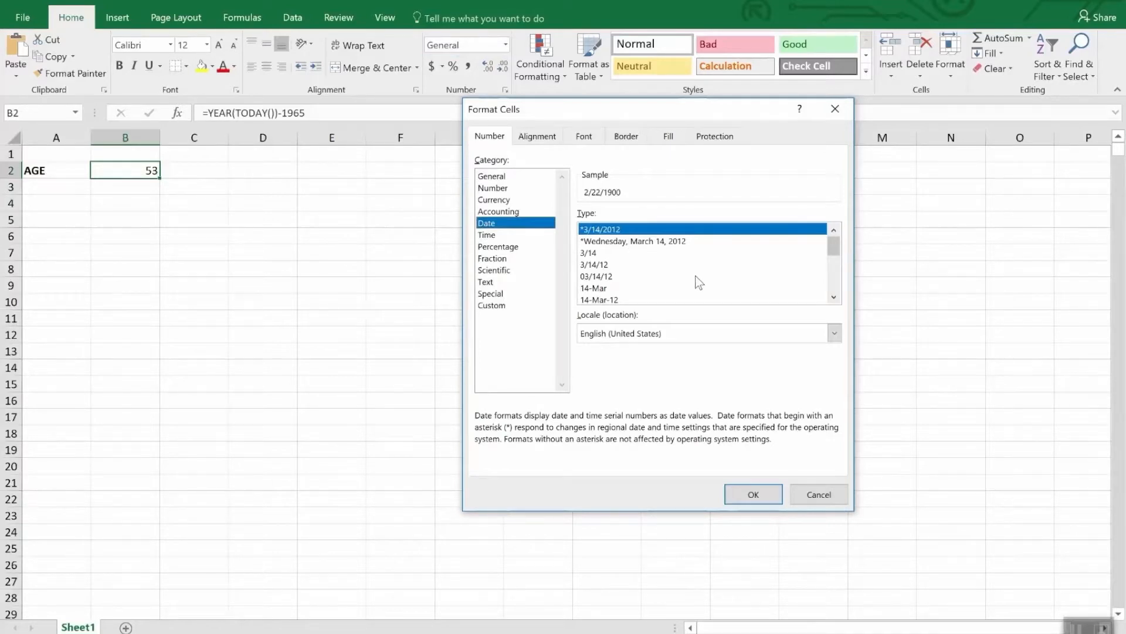
pyautogui.moveTo(836, 246)
pyautogui.mouseDown()
pyautogui.moveTo(848, 287)
pyautogui.moveTo(841, 261)
pyautogui.mouseUp()
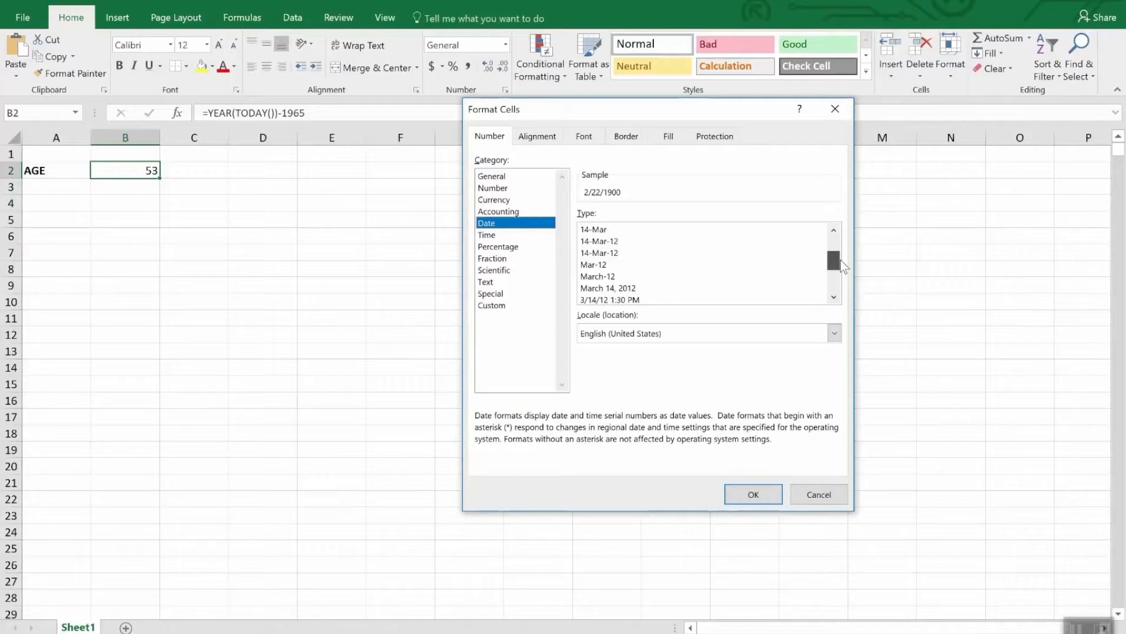
pyautogui.moveTo(841, 261); pyautogui.dragTo(842, 271)
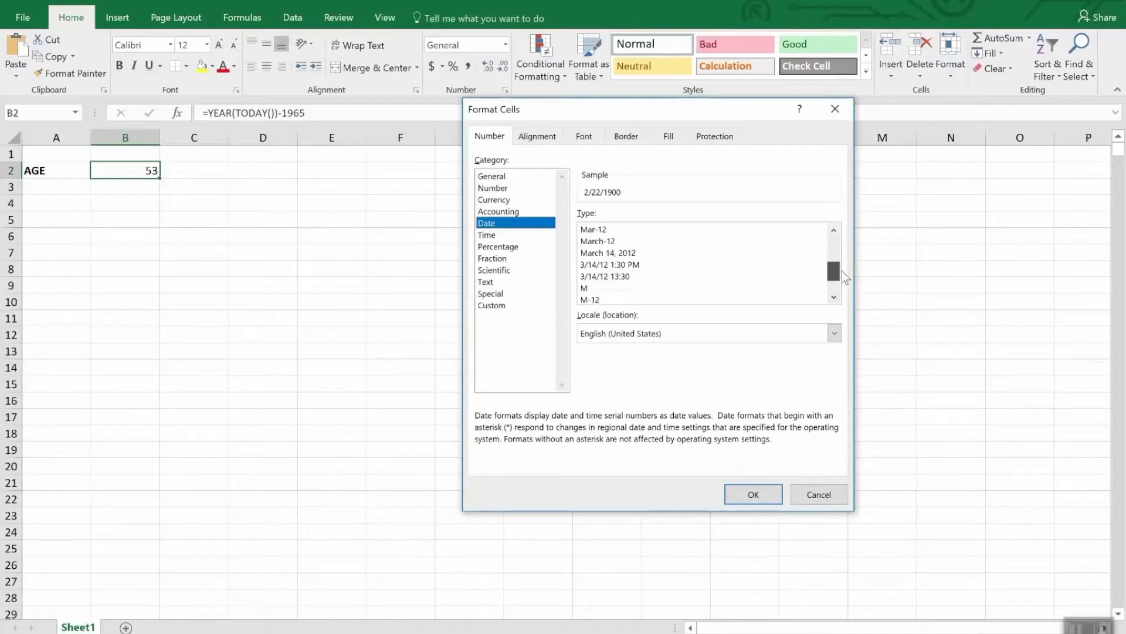
pyautogui.click(494, 235)
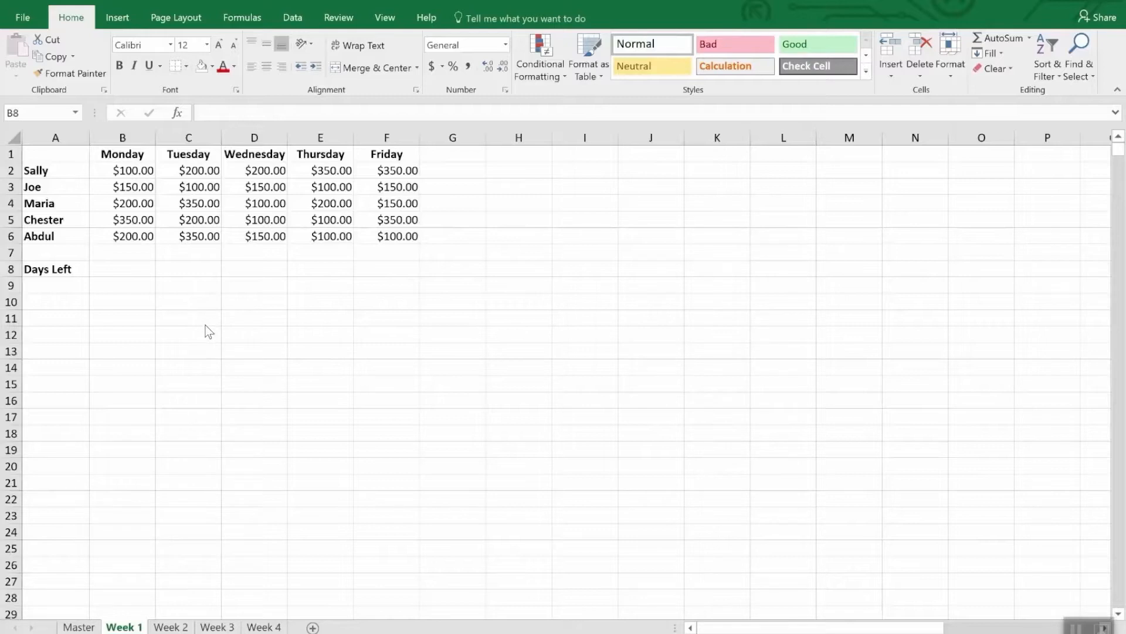
# Step: Replace the Monday header in cell B1 of the Week 1 sheet with the date 4/2/2018
pyautogui.click(134, 154)
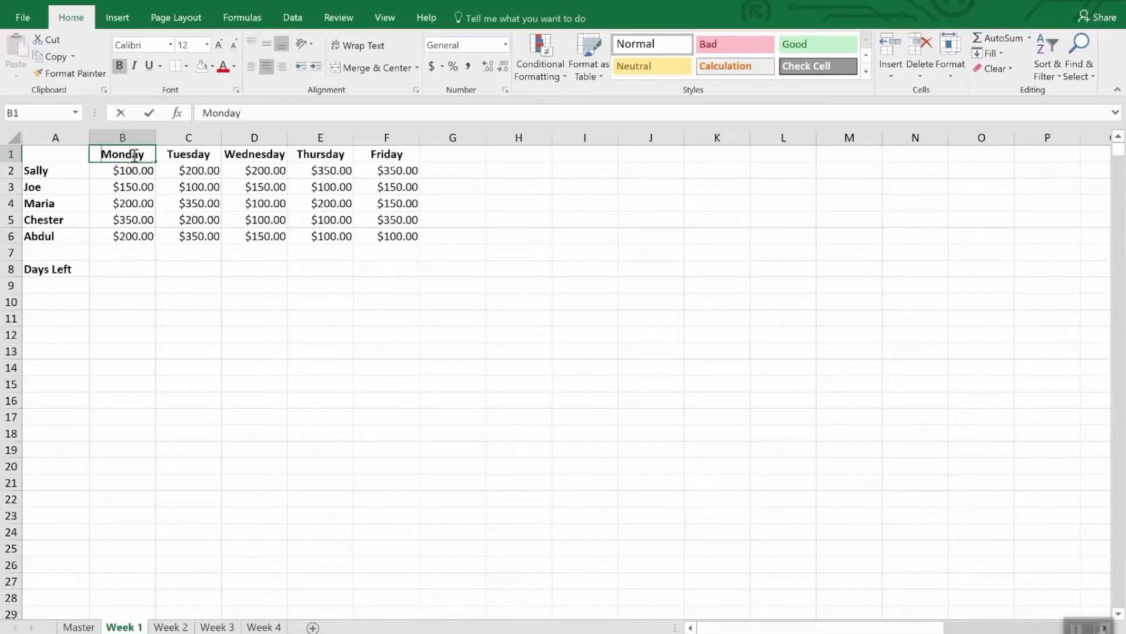
pyautogui.write('4/2/')
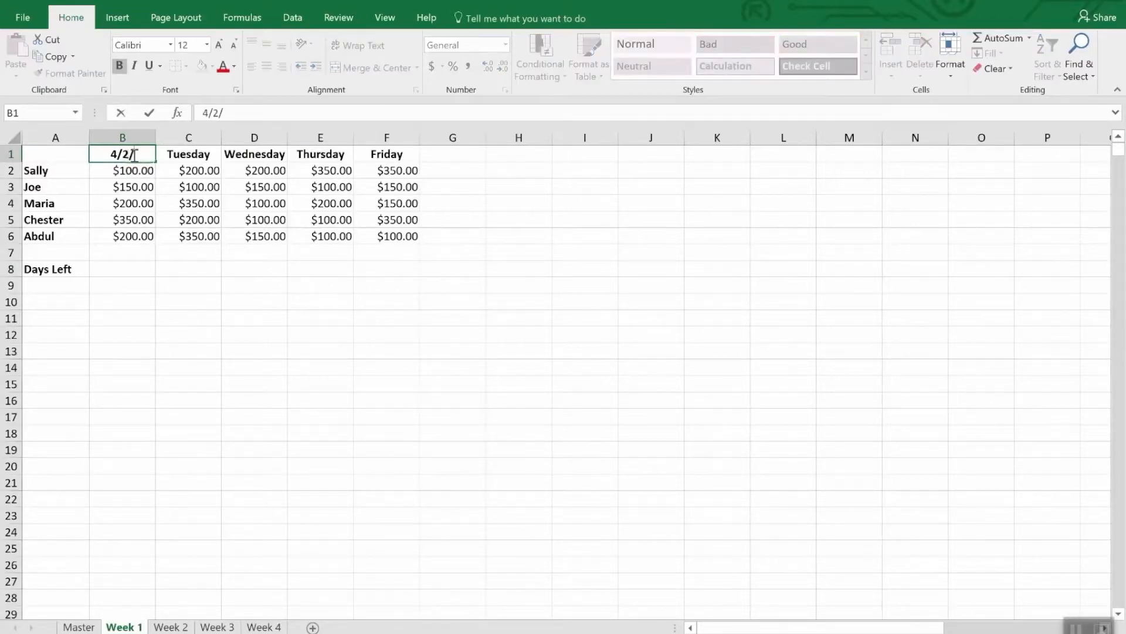
pyautogui.write('2018')
pyautogui.press('Return')
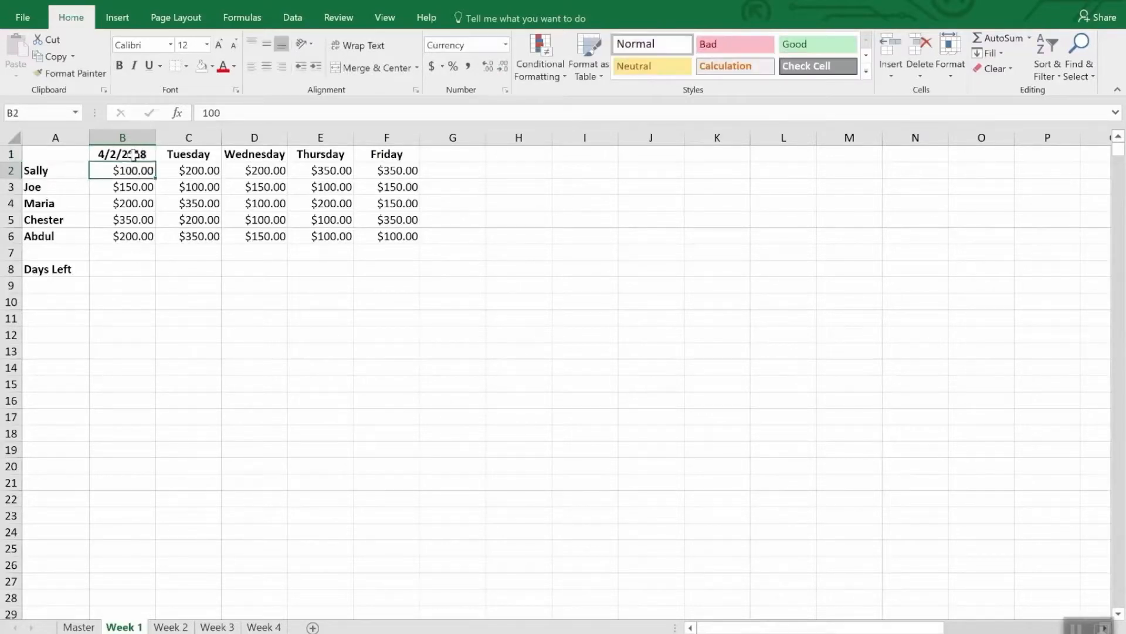
# Step: Replace the Tuesday header in C1 with the formula =B1+1 to give the following day's date
pyautogui.click(134, 154)
pyautogui.press('Right')
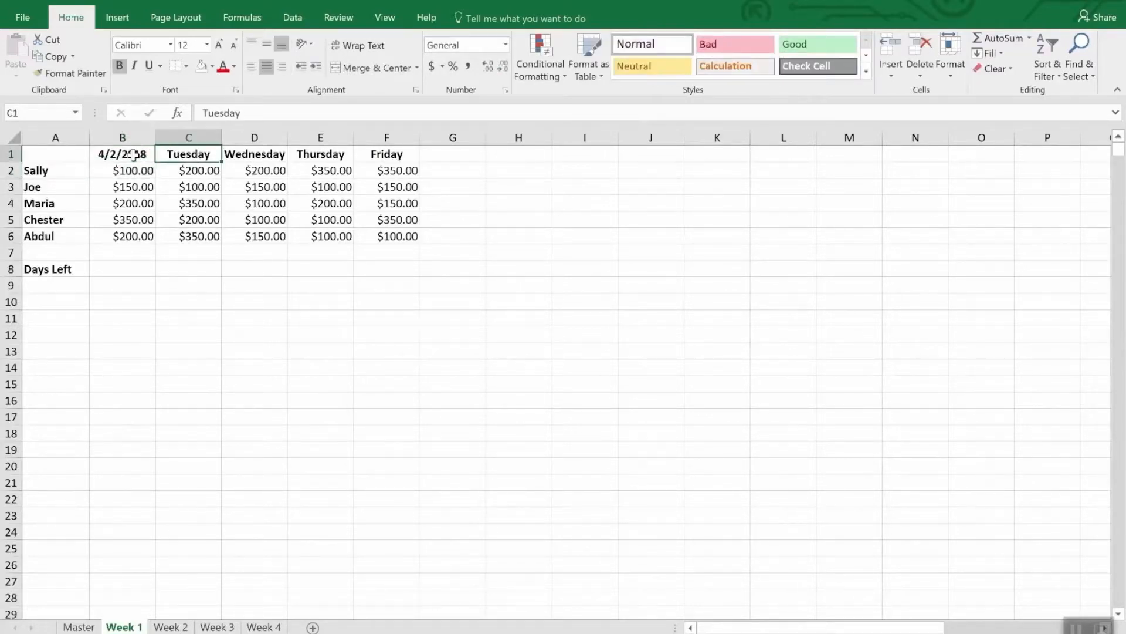
pyautogui.write('=')
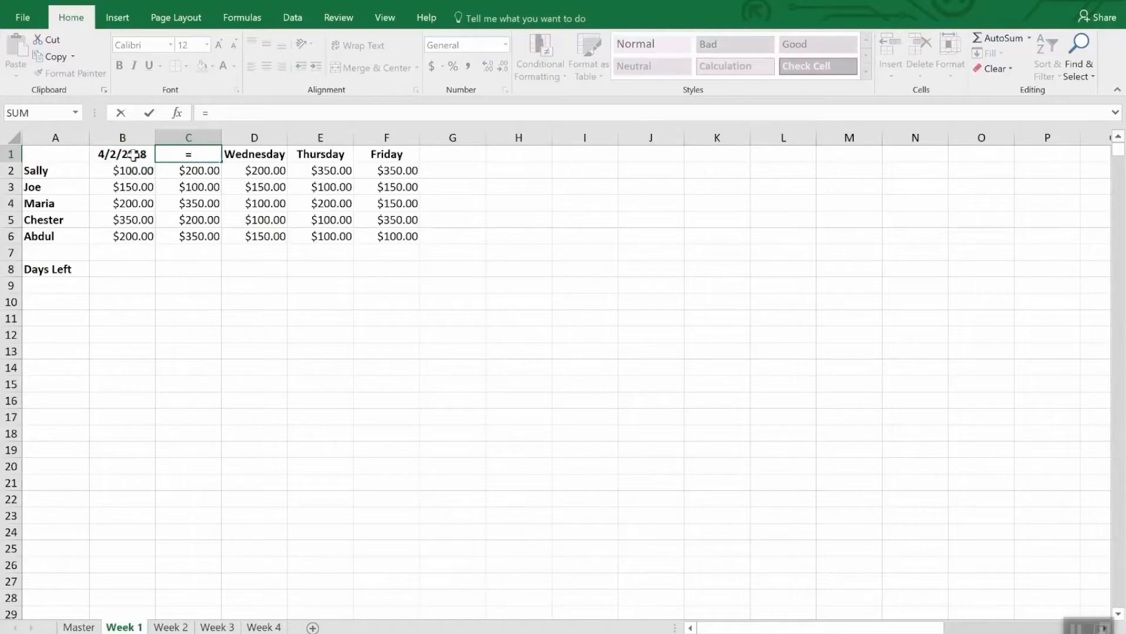
pyautogui.write('b')
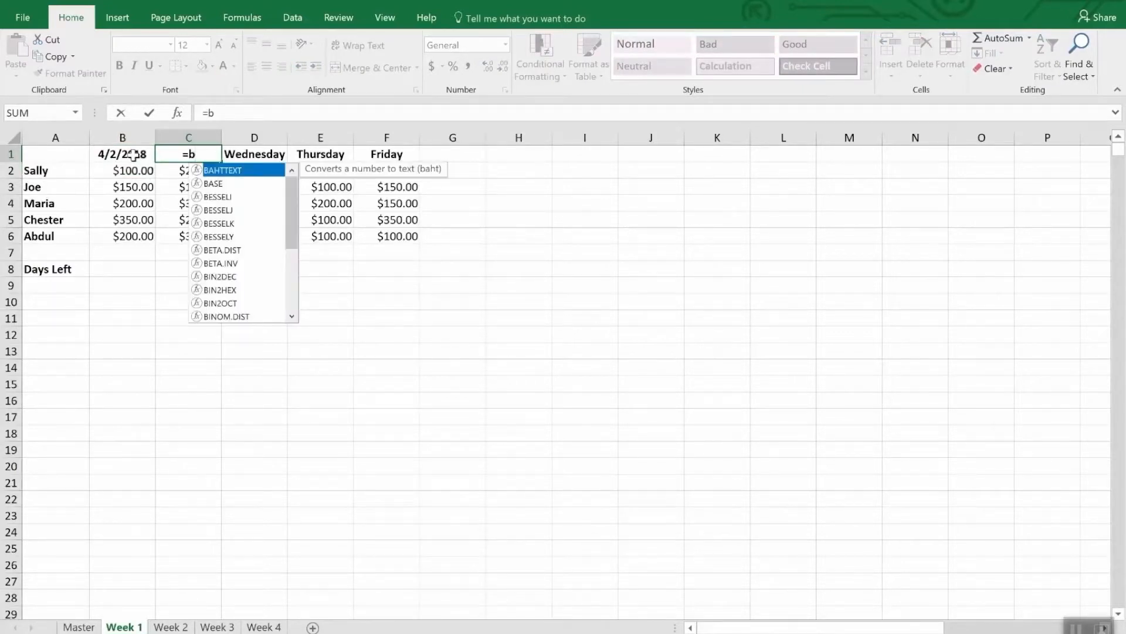
pyautogui.write('2')
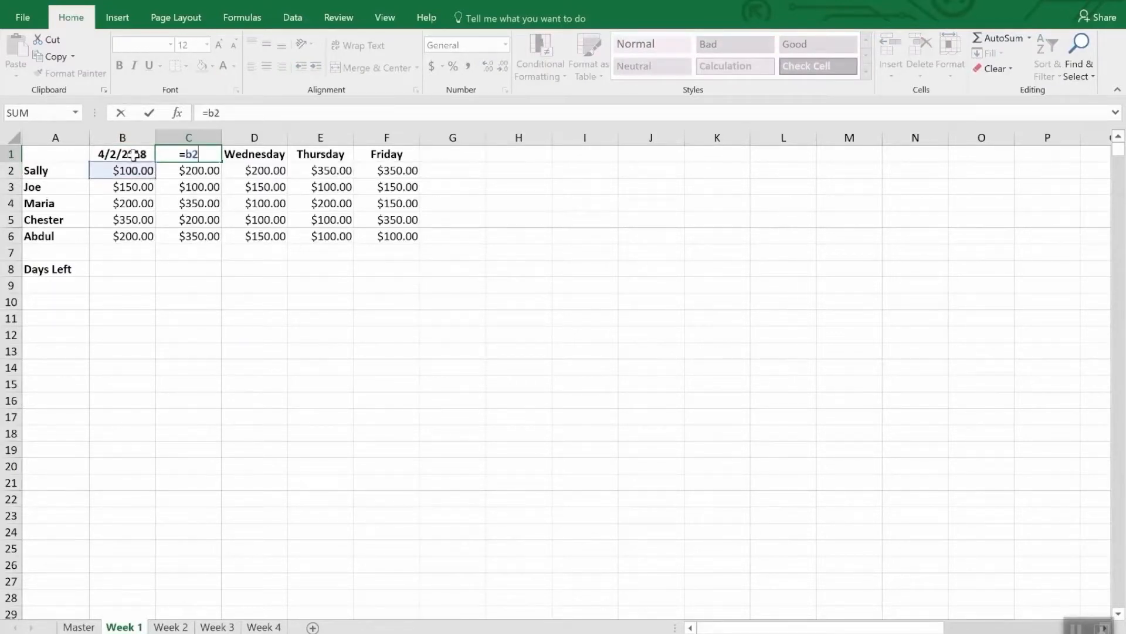
pyautogui.press('BackSpace')
pyautogui.write('1')
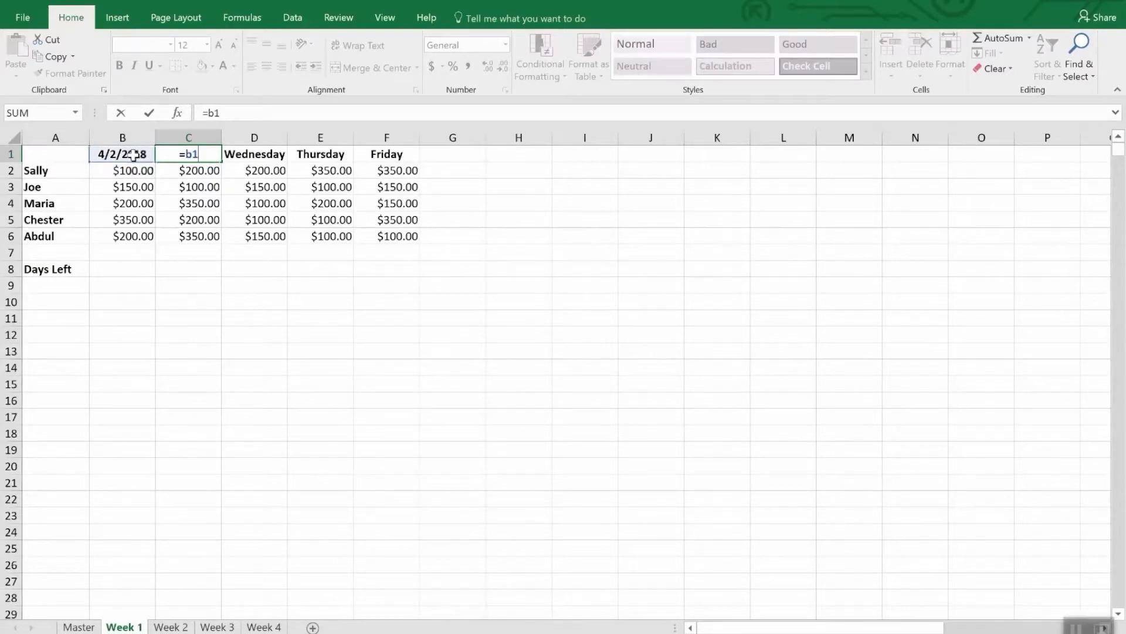
pyautogui.write('+1')
pyautogui.press('Return')
pyautogui.press('Up')
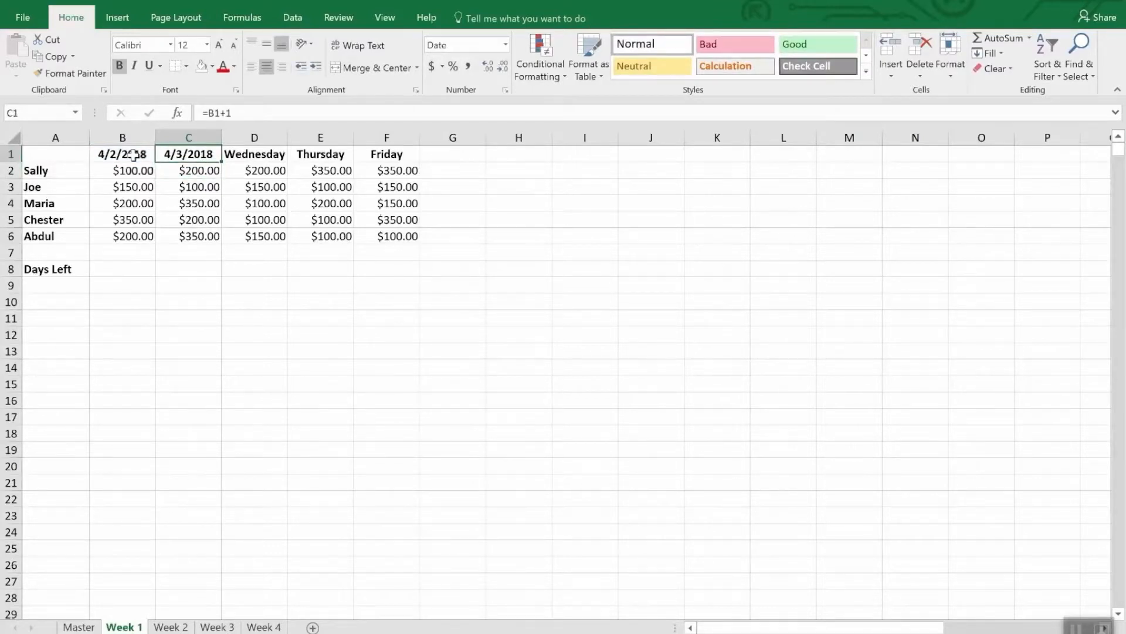
# Step: Copy the date formula from C1 into D1, E1 and F1, replacing the Wednesday to Friday headers
pyautogui.hotkey('ctrl', 'c')
pyautogui.press('Right')
pyautogui.hotkey('ctrl', 'v')
pyautogui.press('Right')
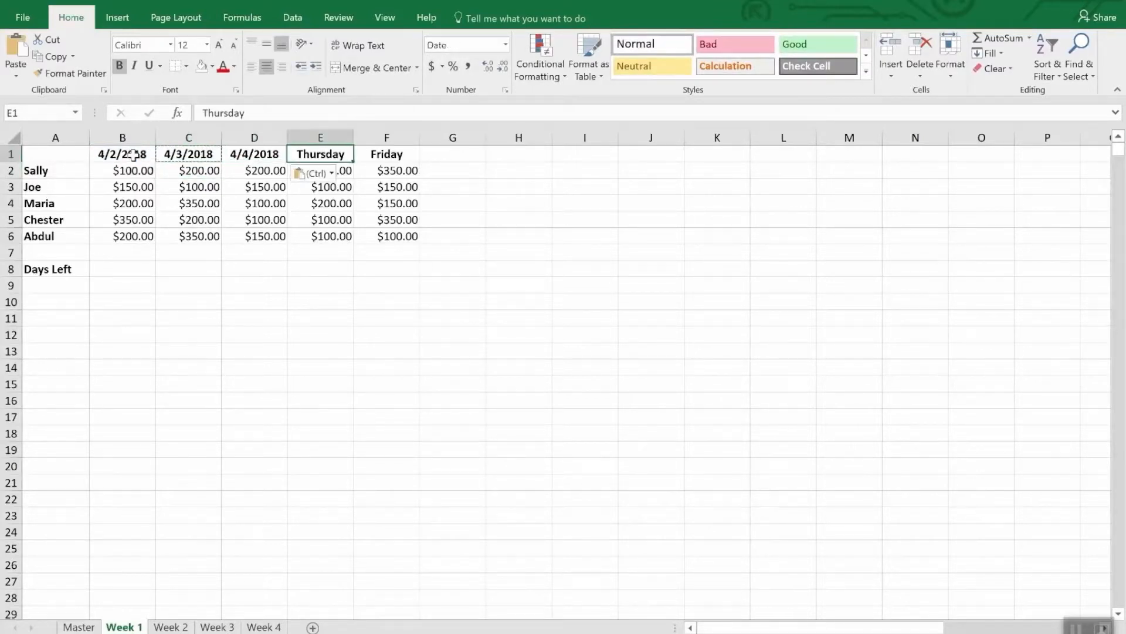
pyautogui.hotkey('ctrl', 'v')
pyautogui.press('Right')
pyautogui.hotkey('ctrl', 'v')
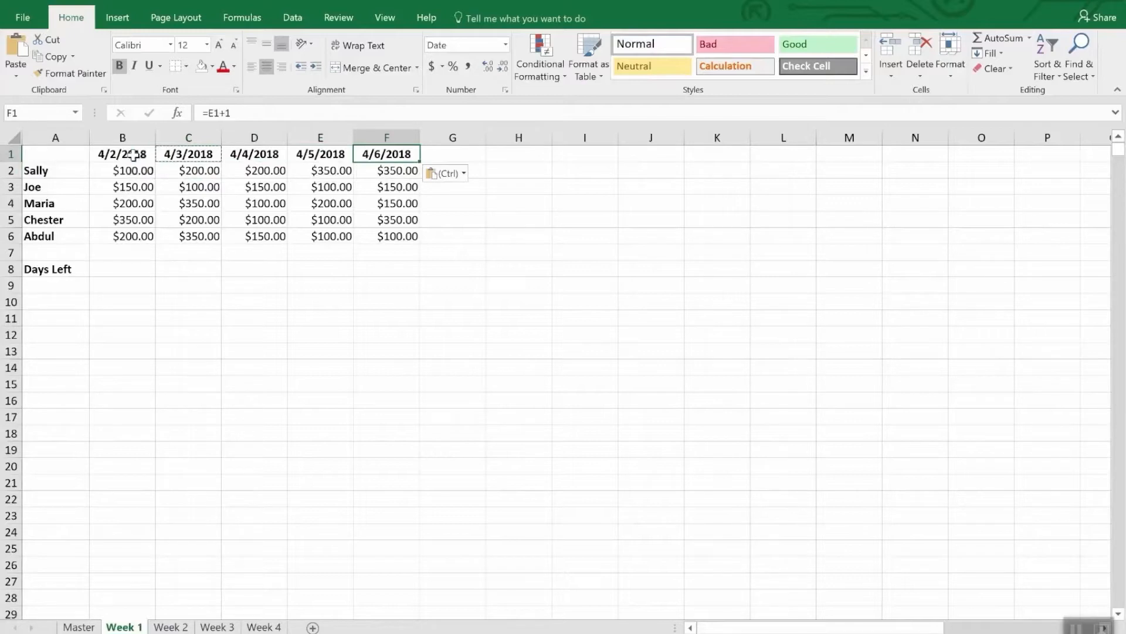
# Step: Paste the copied date formula over the weekday headers B1:F1 on the Week 2 sheet
pyautogui.moveTo(99, 153); pyautogui.dragTo(378, 156)
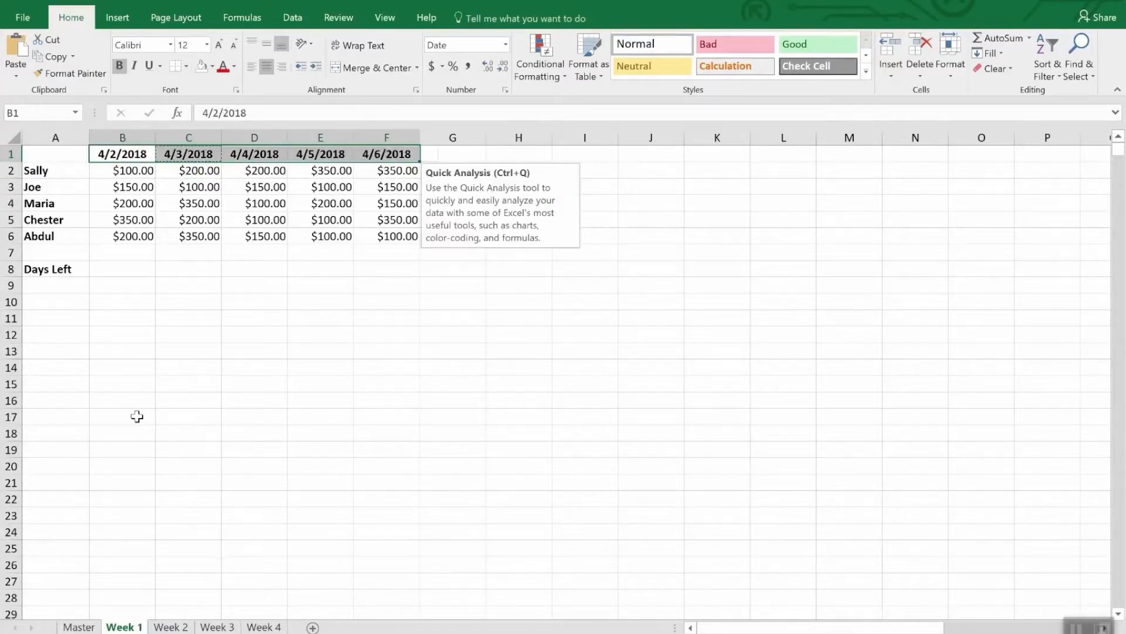
pyautogui.click(170, 626)
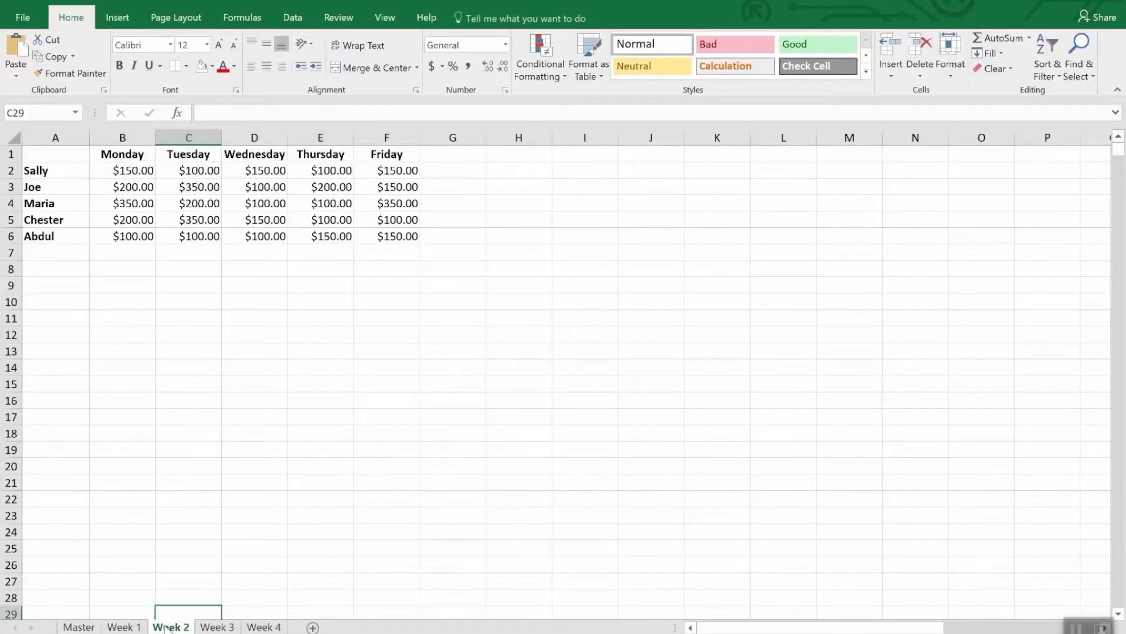
pyautogui.moveTo(118, 154); pyautogui.dragTo(364, 157)
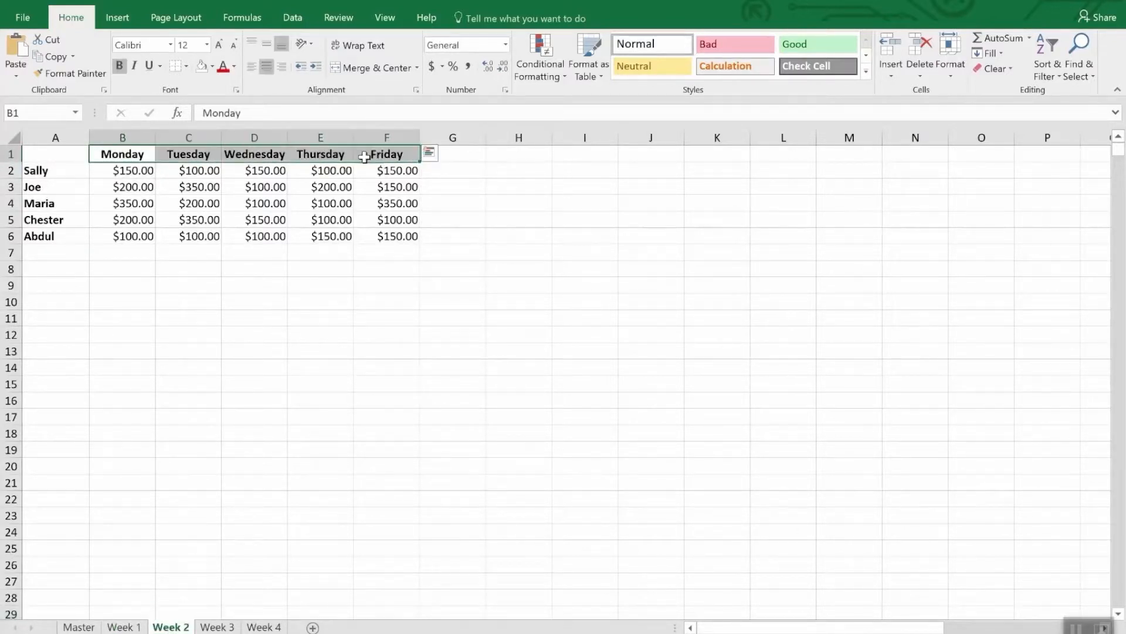
pyautogui.hotkey('ctrl', 'v')
# Step: Set the first header date in cell B1 of the Week 2 sheet to 4/9/18
pyautogui.click(126, 154)
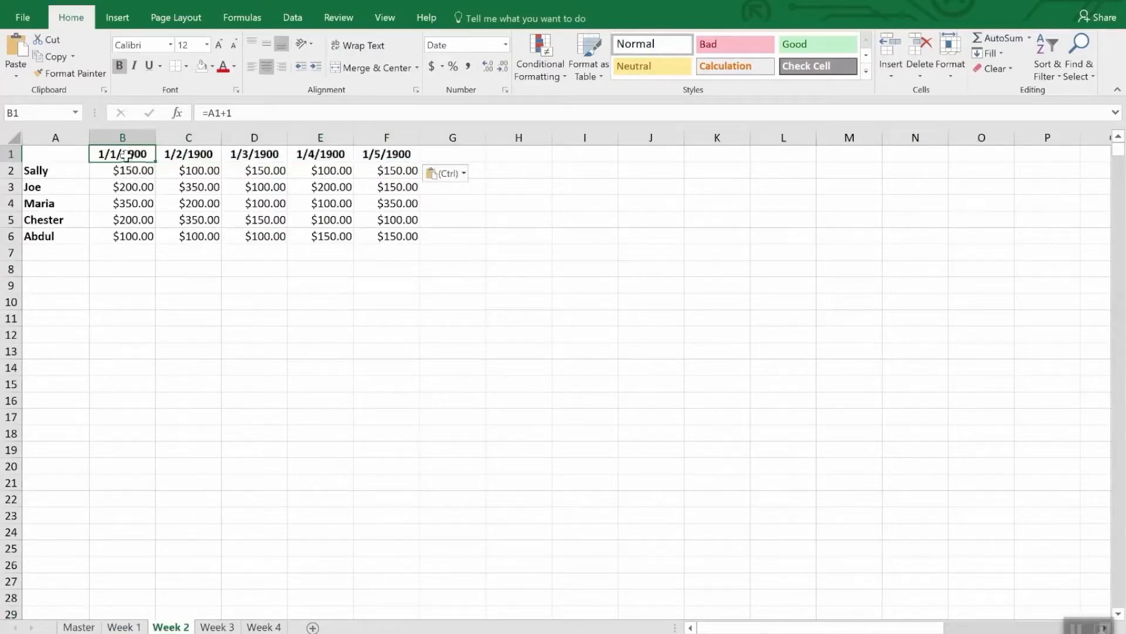
pyautogui.write('4/')
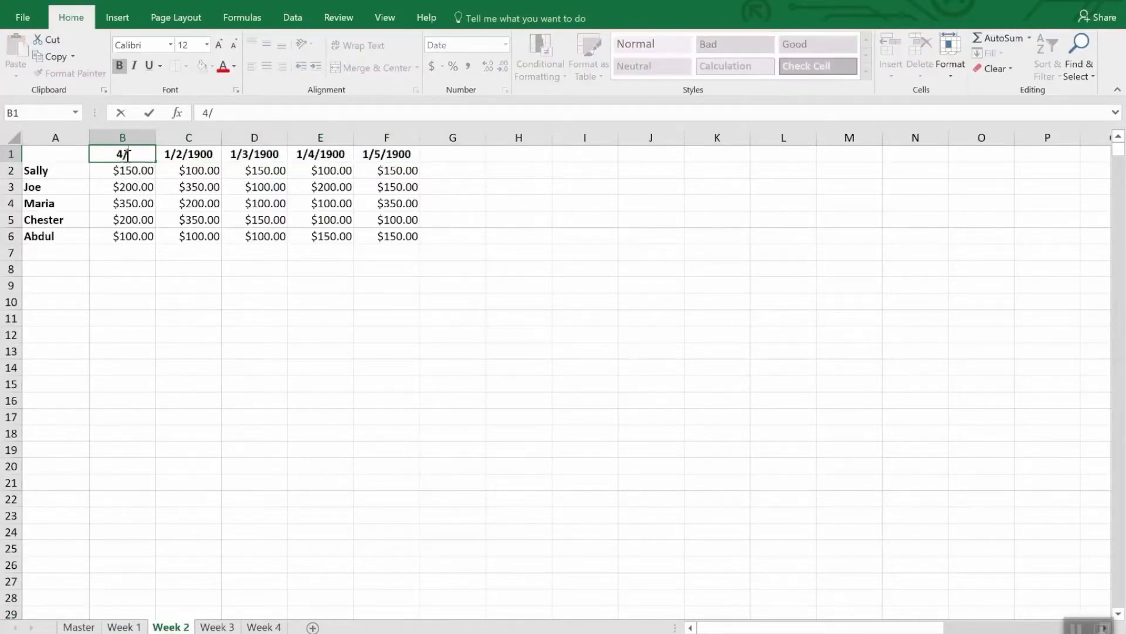
pyautogui.write('9/18')
pyautogui.press('Return')
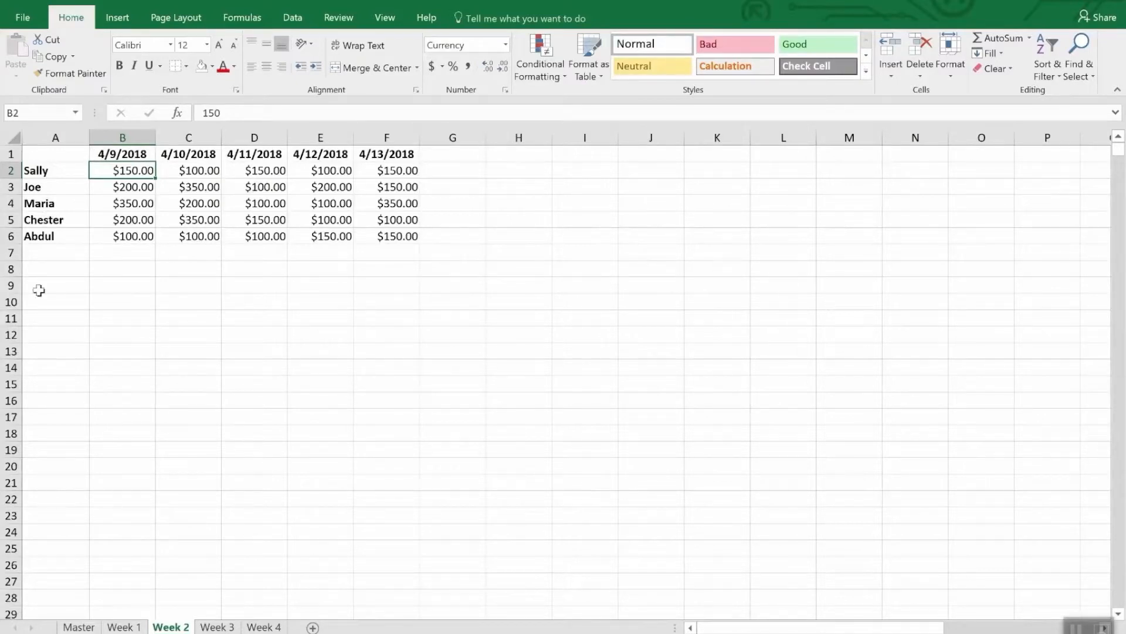
# Step: On the Week 1 sheet, enter the formula =Date(2018,4,30)-today() in cell B8 beside the Days Left label
pyautogui.click(117, 627)
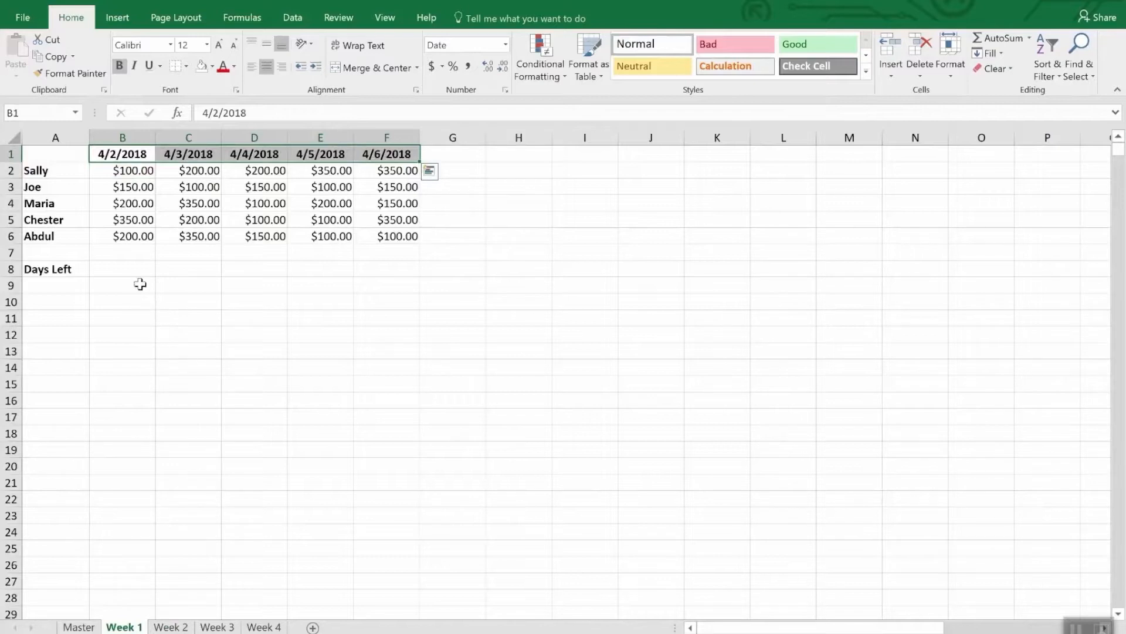
pyautogui.click(119, 272)
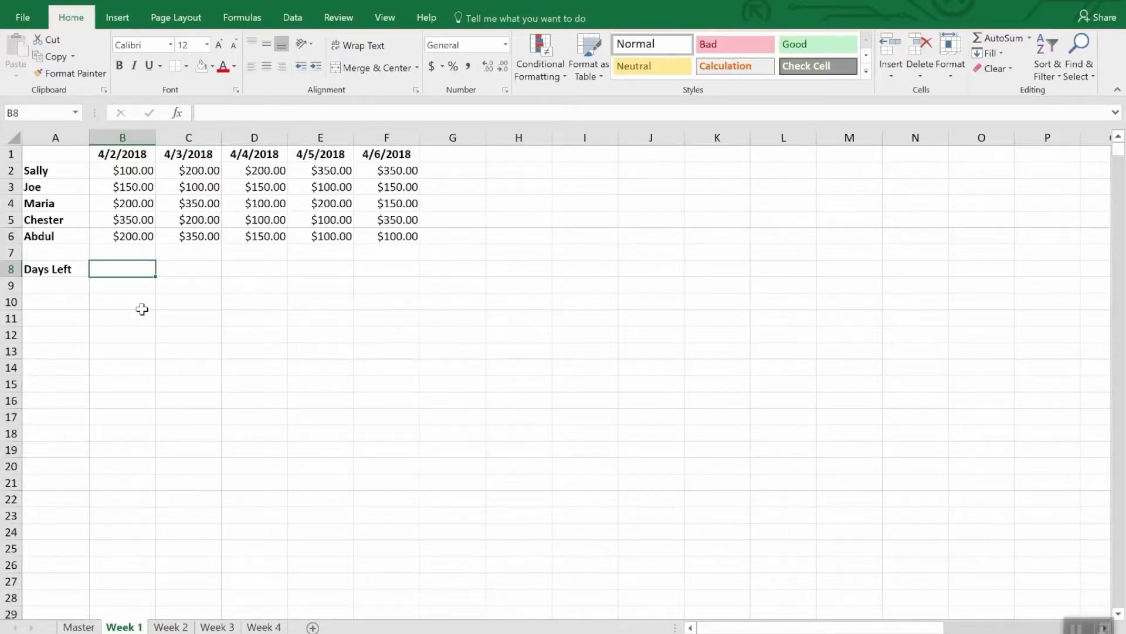
pyautogui.write('=')
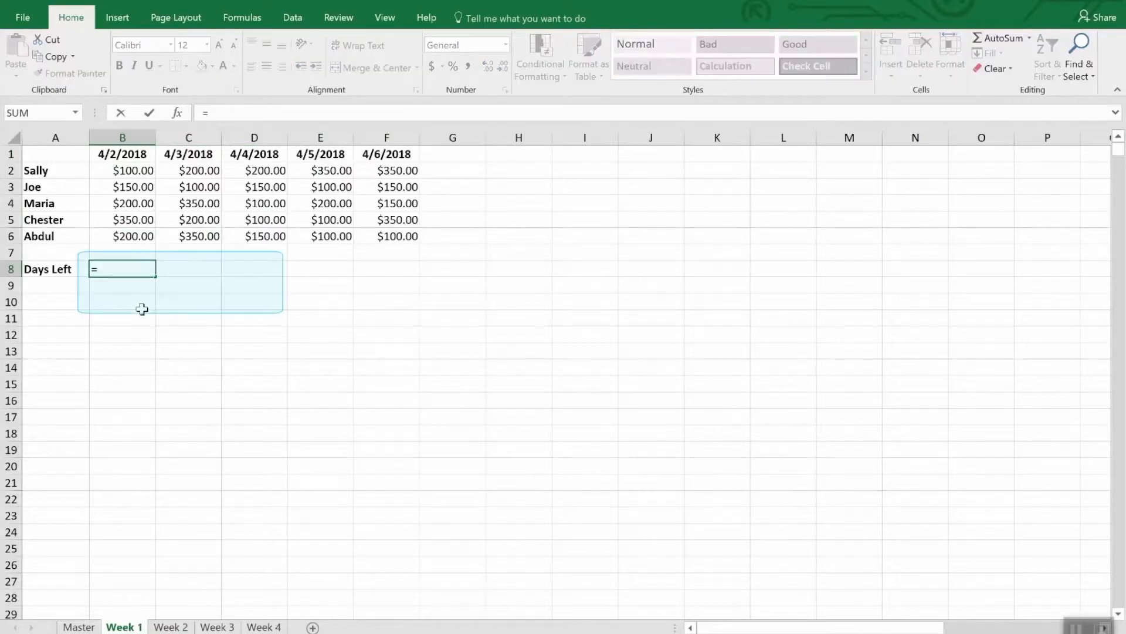
pyautogui.write('Dat')
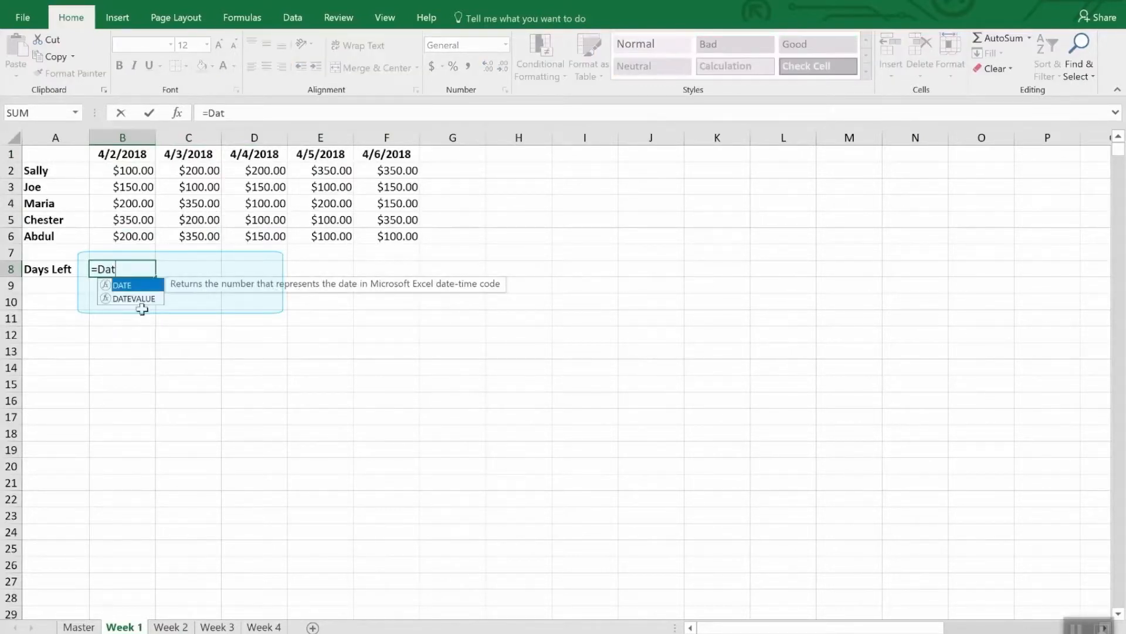
pyautogui.write('e(')
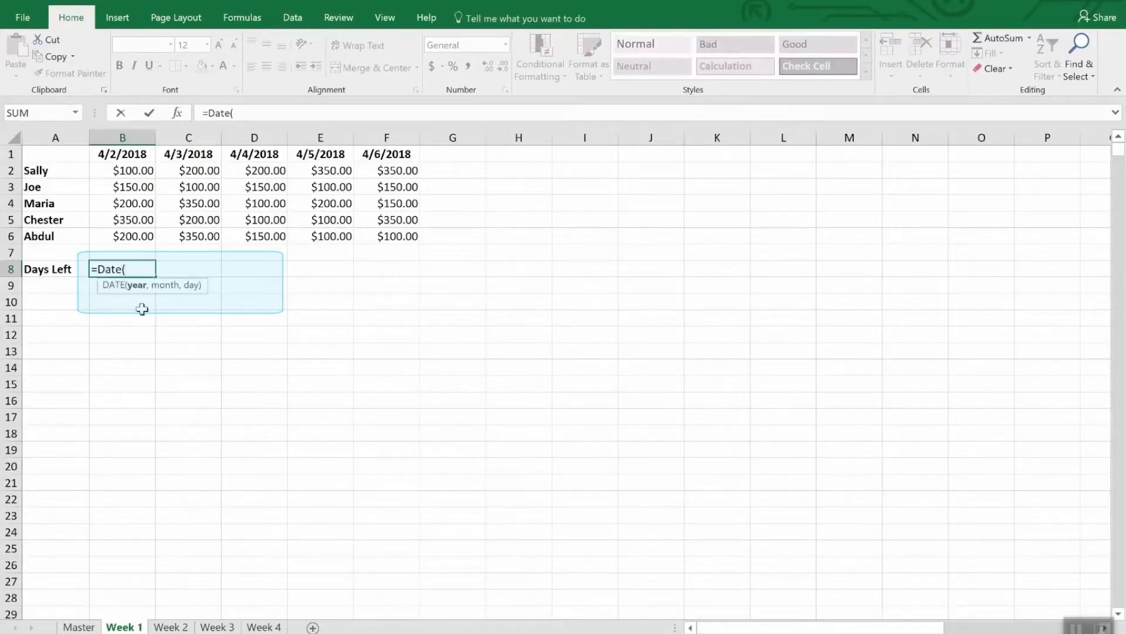
pyautogui.write('2018,4,')
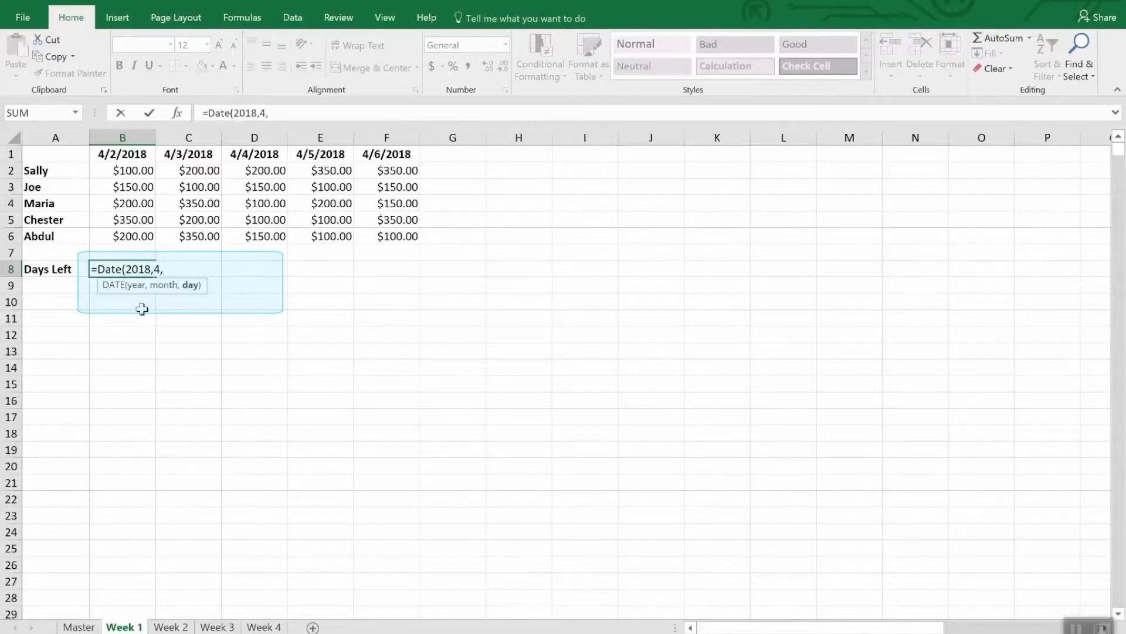
pyautogui.write('30)')
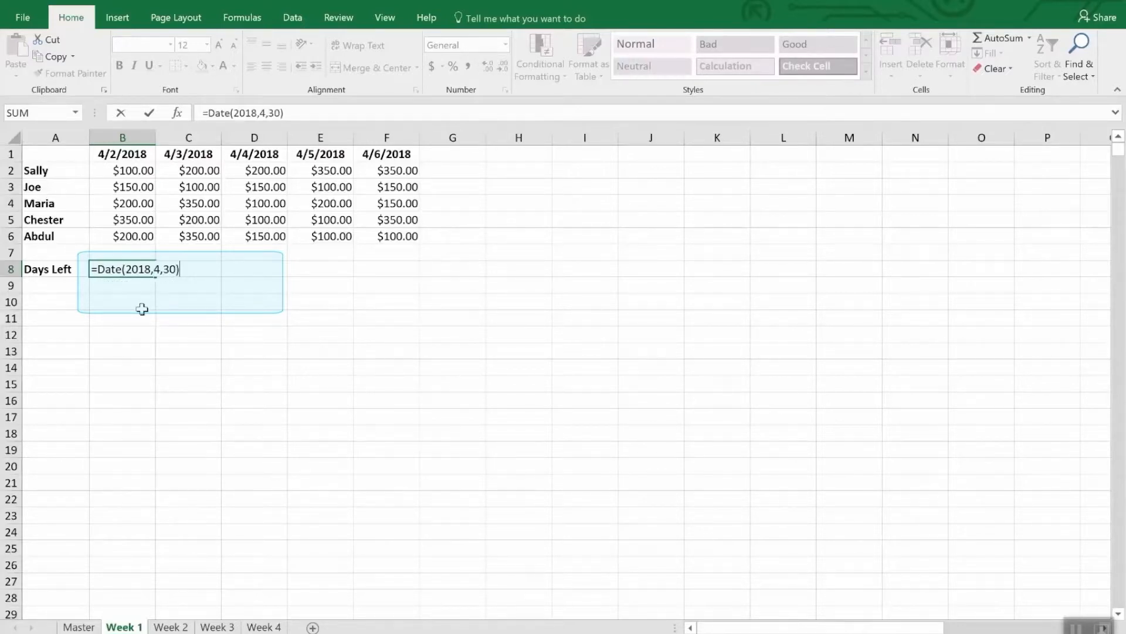
pyautogui.write('-tod')
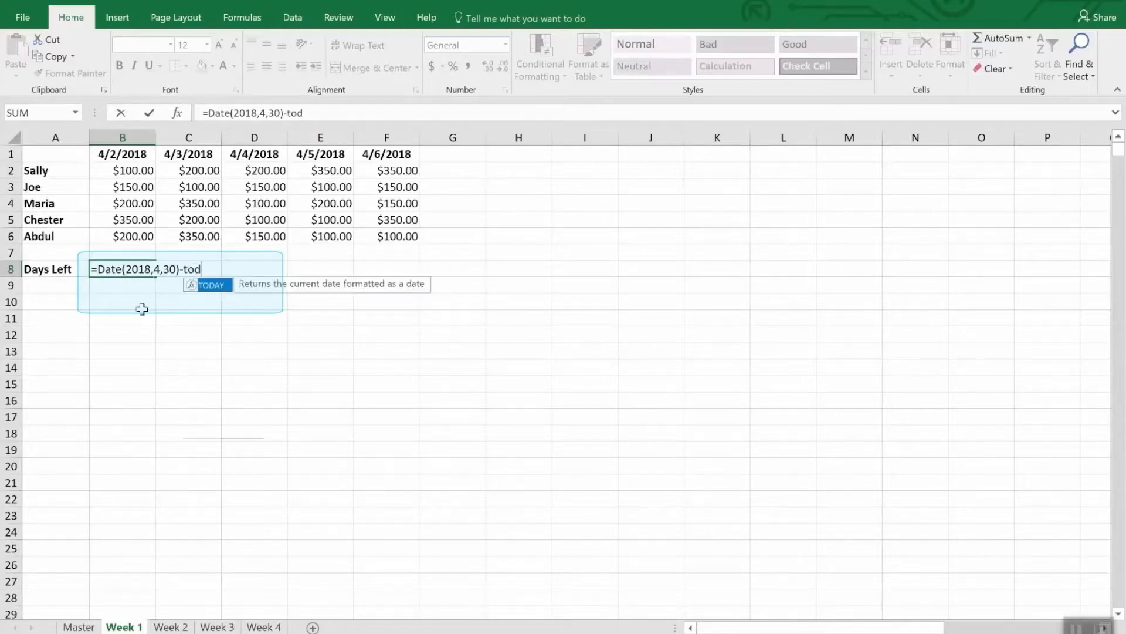
pyautogui.write('ay()')
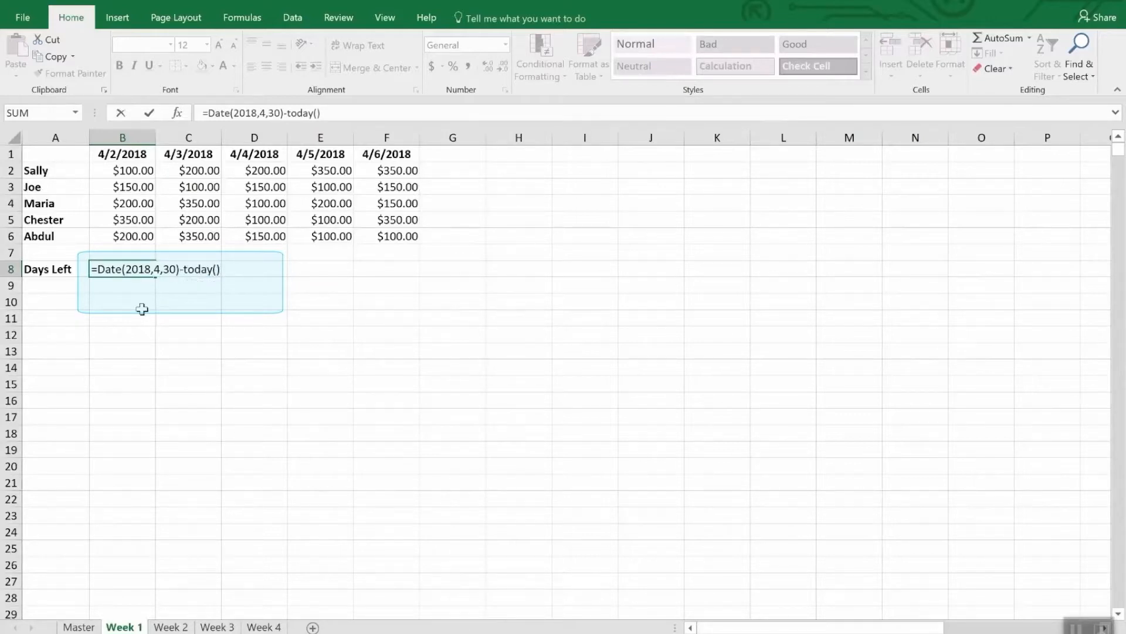
pyautogui.press('Return')
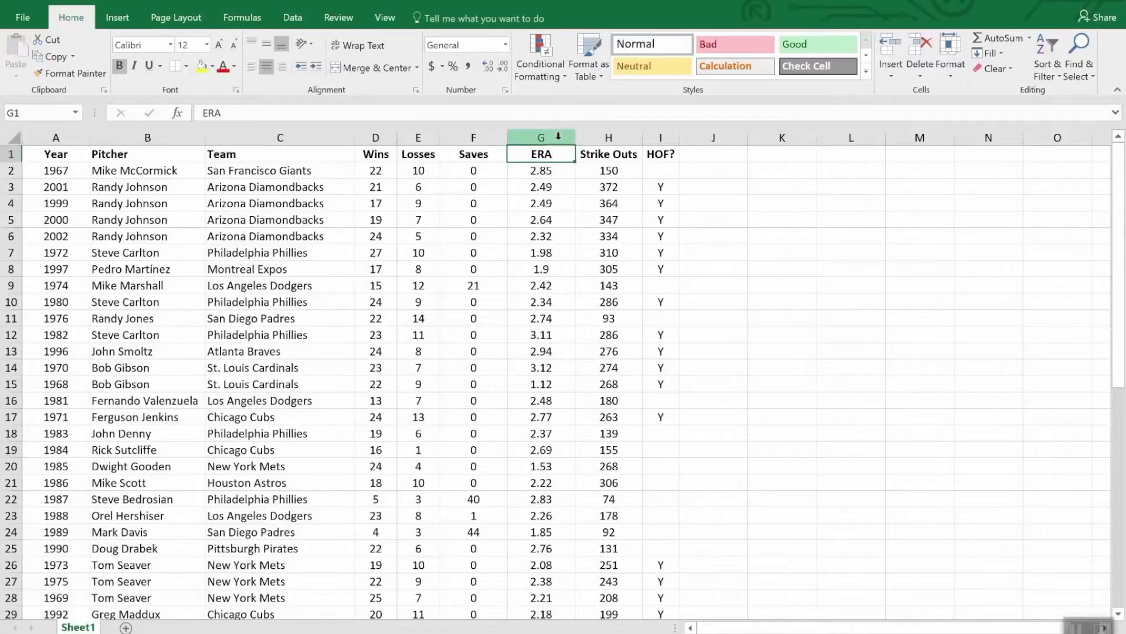
# Step: Apply a Less Than conditional formatting rule to the ERA column for values below 2.00, using Light Red Fill with Dark Red Text
pyautogui.click(535, 134)
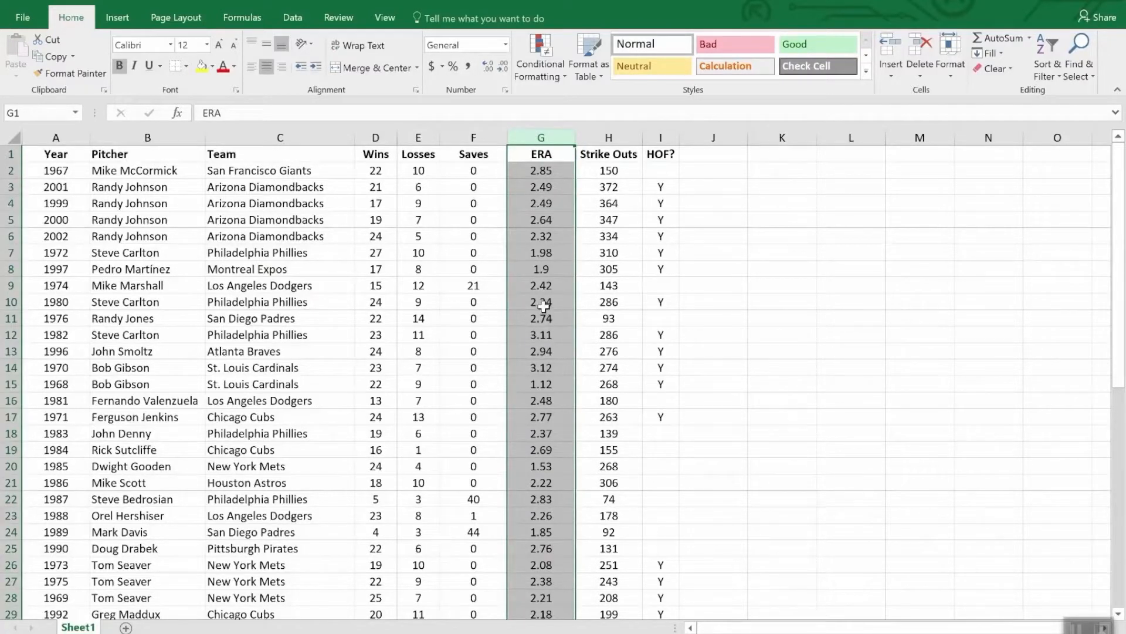
pyautogui.click(541, 44)
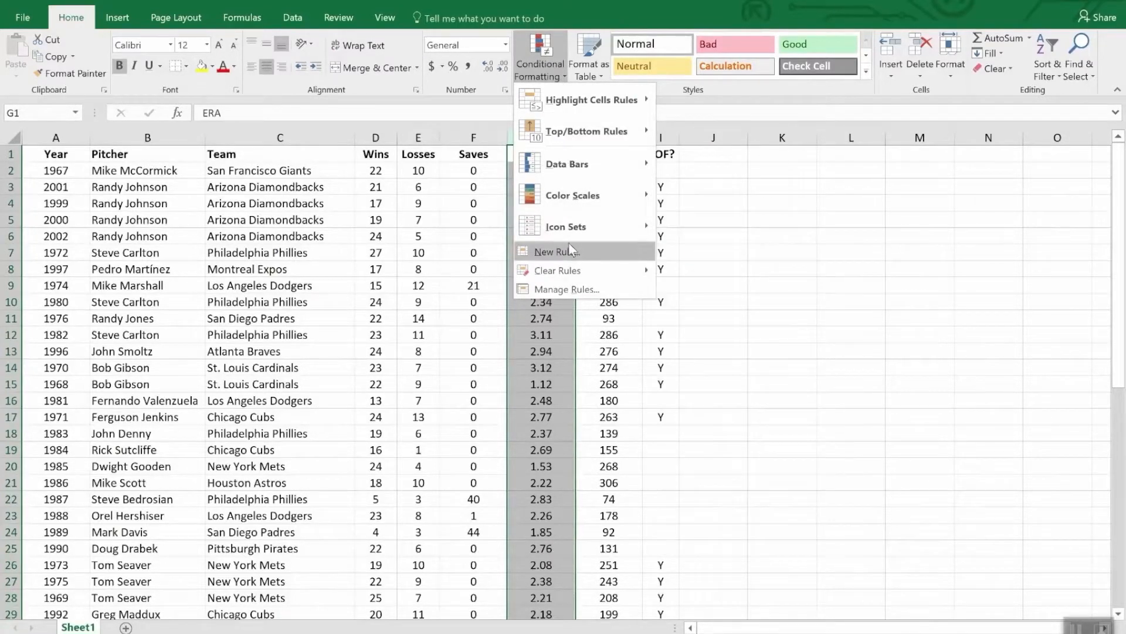
pyautogui.moveTo(567, 166)
pyautogui.moveTo(570, 105)
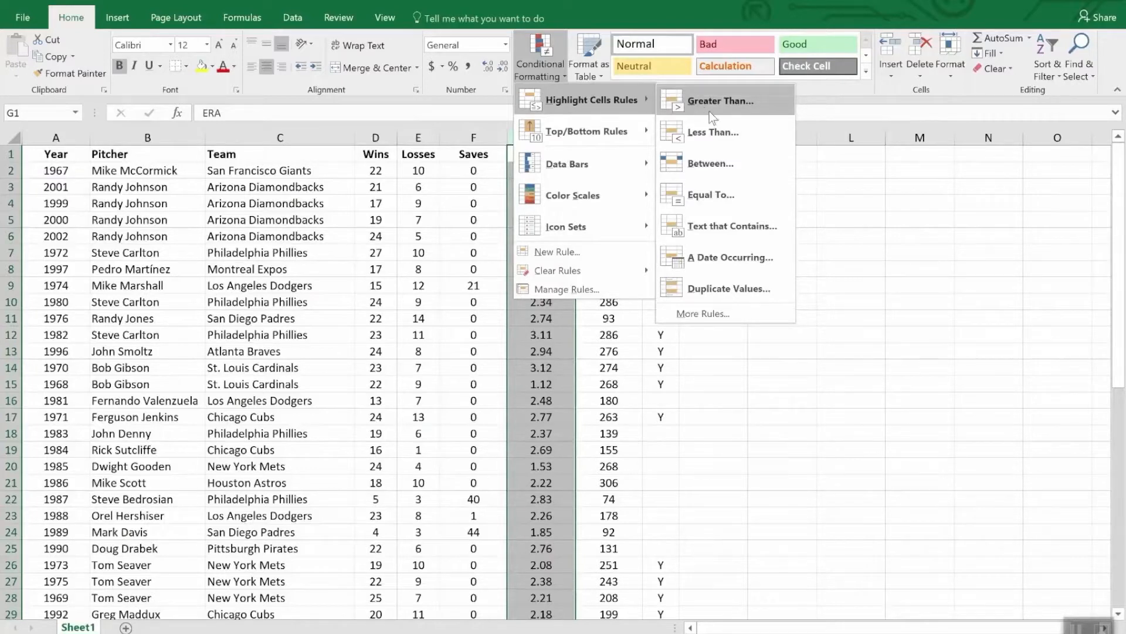
pyautogui.click(729, 133)
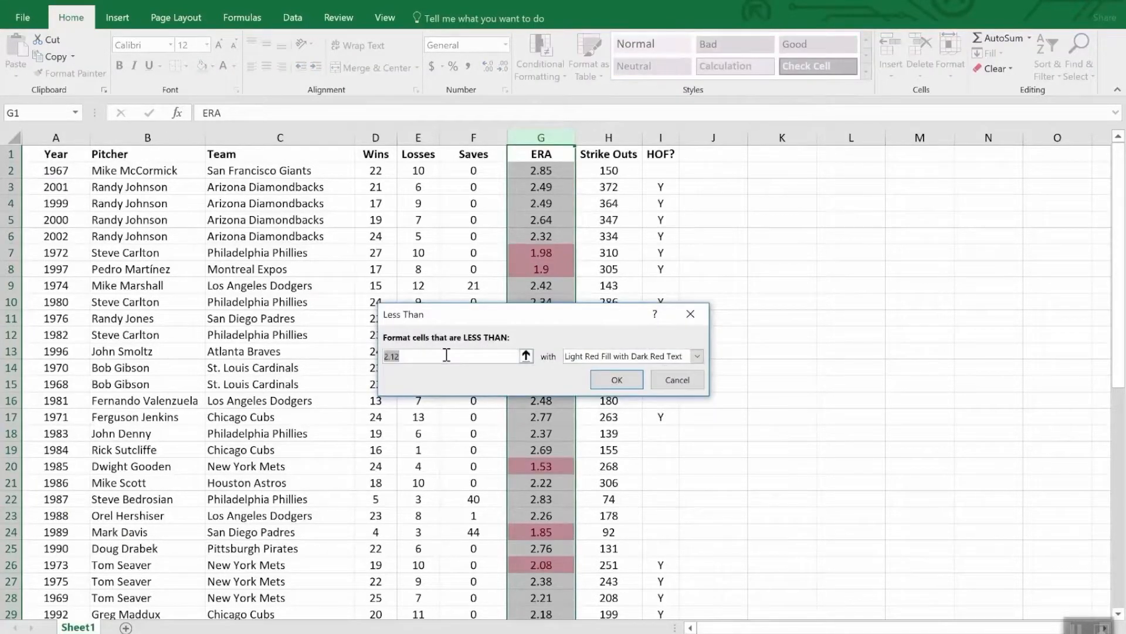
pyautogui.write('2.0')
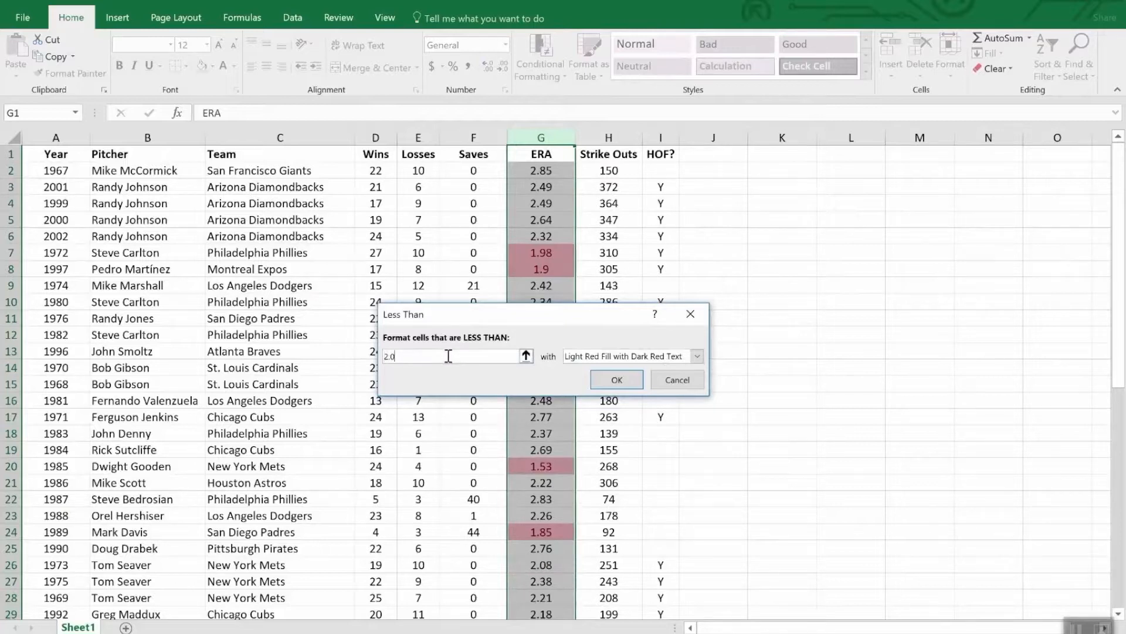
pyautogui.write('0')
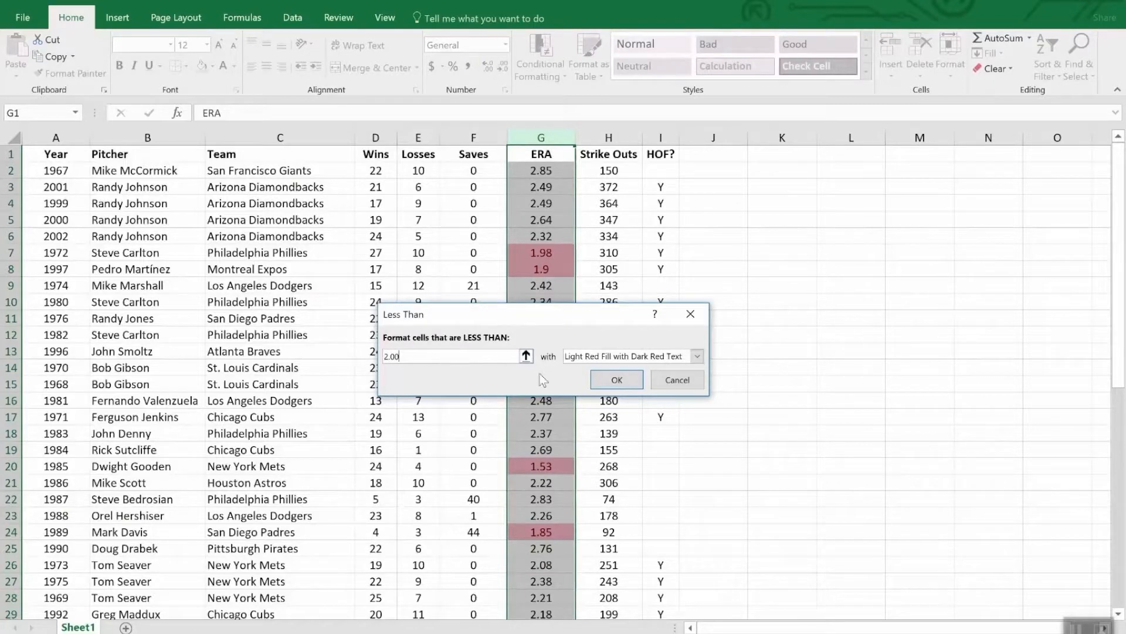
pyautogui.click(617, 380)
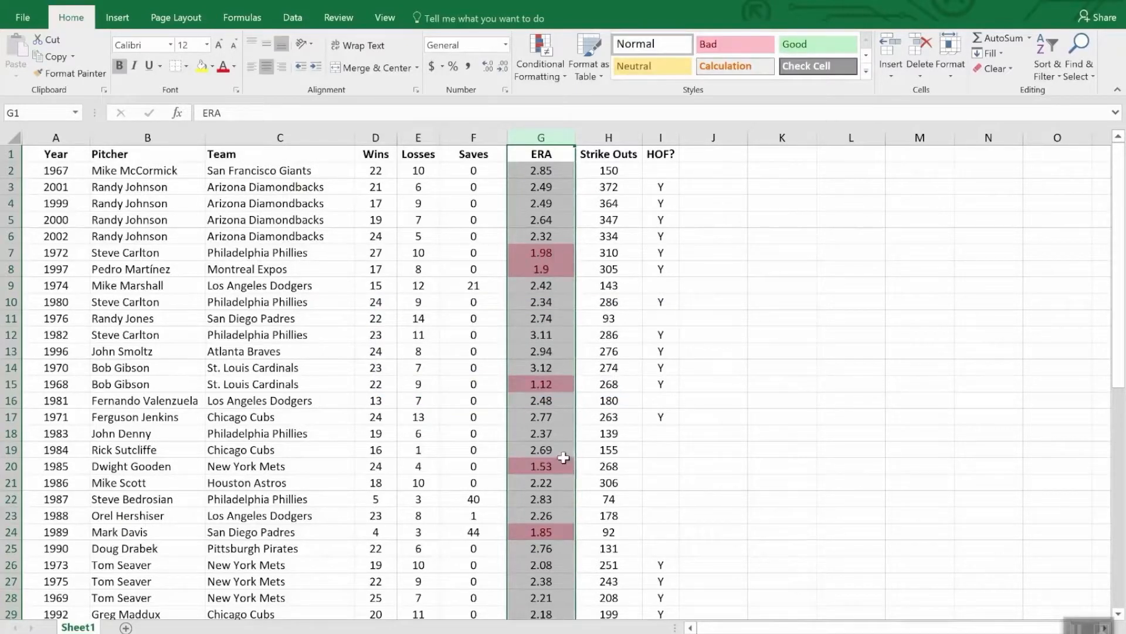
pyautogui.scroll(-7, 563, 457)
pyautogui.scroll(-5, 565, 459)
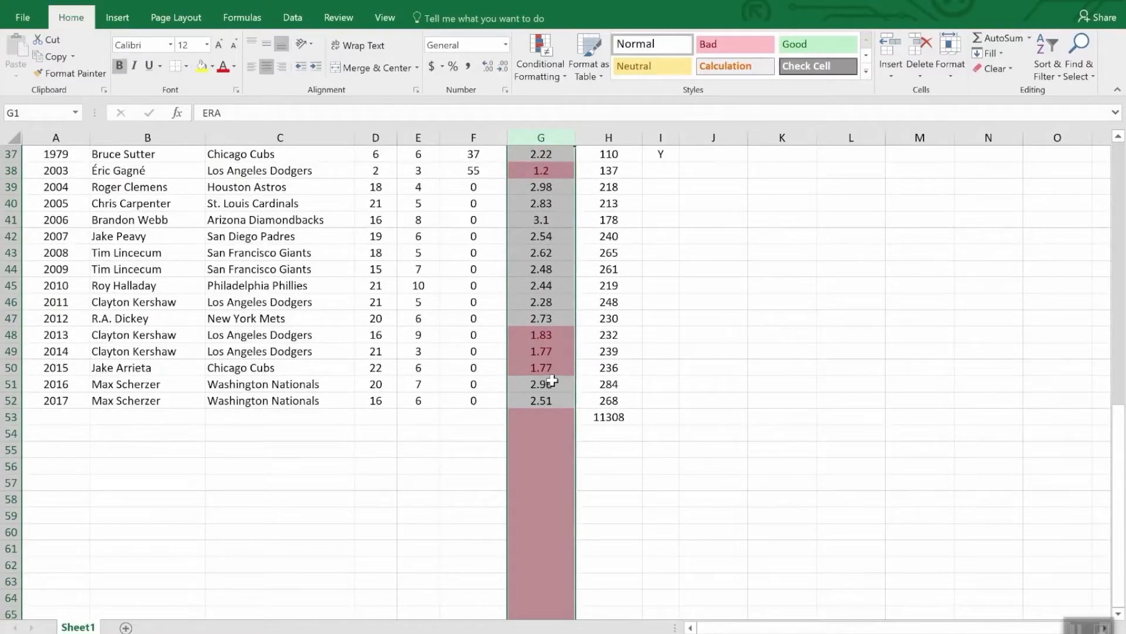
pyautogui.scroll(7, 553, 380)
pyautogui.scroll(-7, 552, 380)
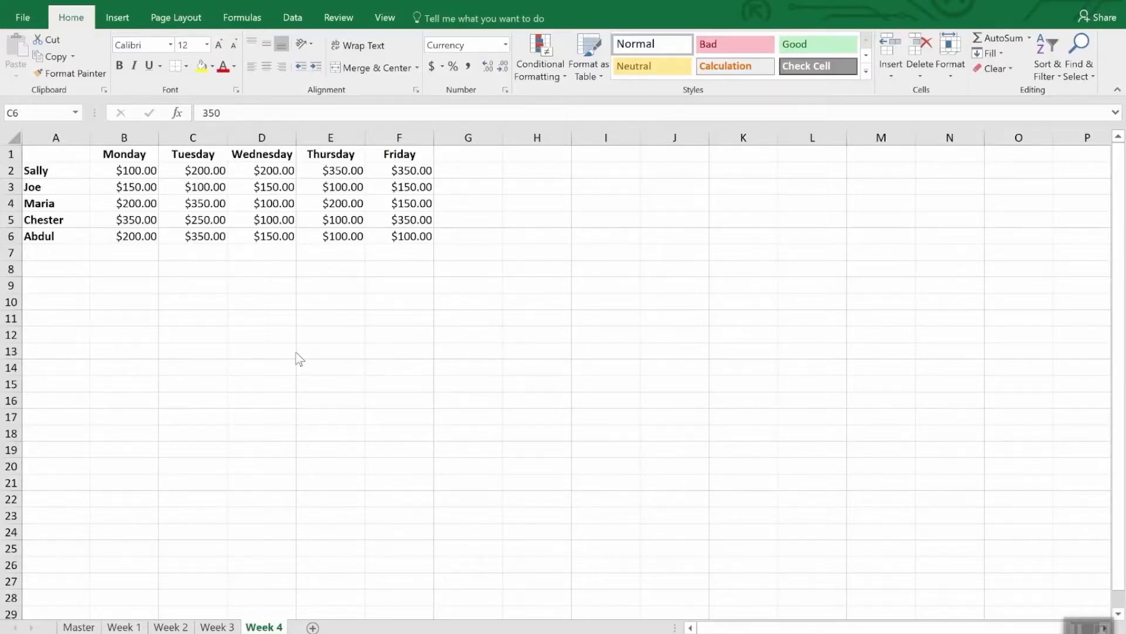
# Step: Start a new conditional formatting rule for B2:F6 on the Week 4 sheet, using the Icon Sets format style
pyautogui.click(148, 175)
pyautogui.moveTo(147, 174); pyautogui.dragTo(411, 244)
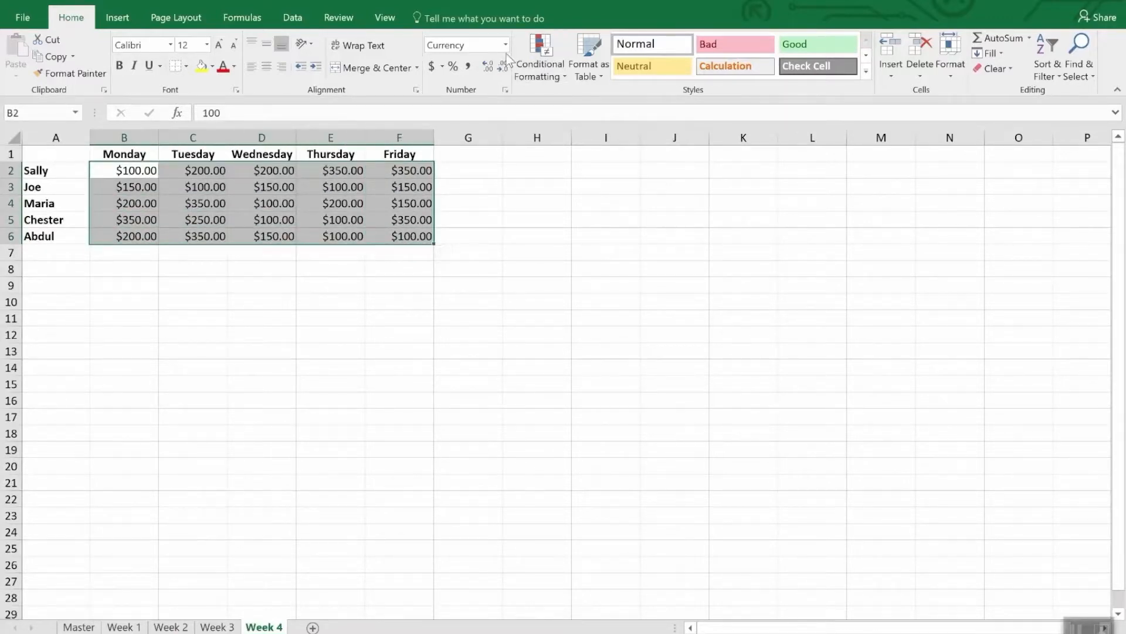
pyautogui.click(544, 44)
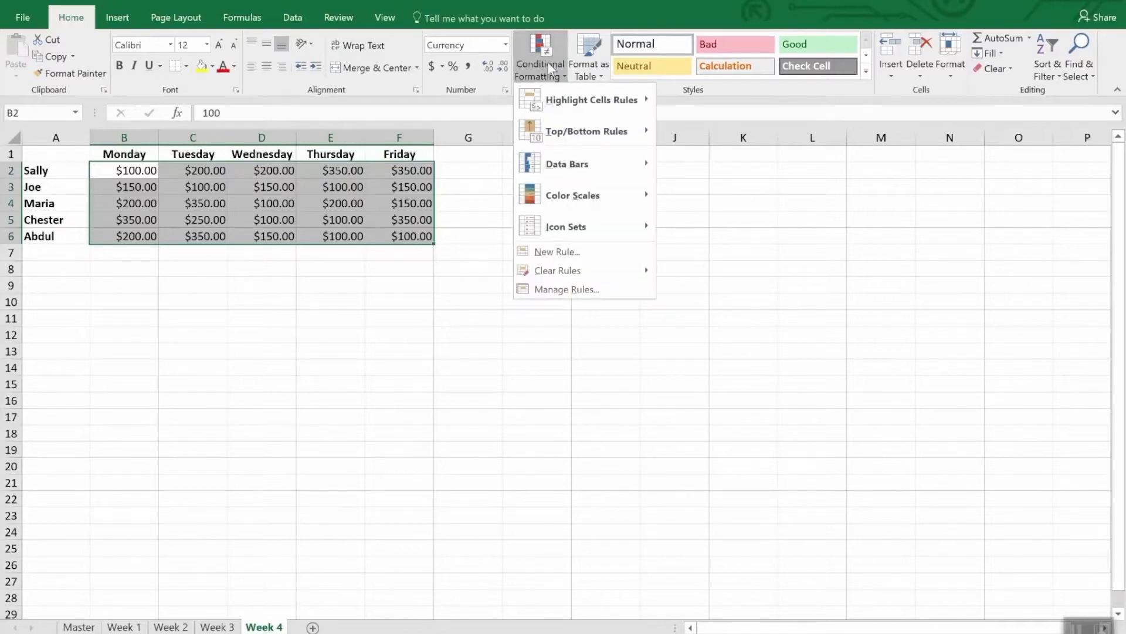
pyautogui.click(574, 258)
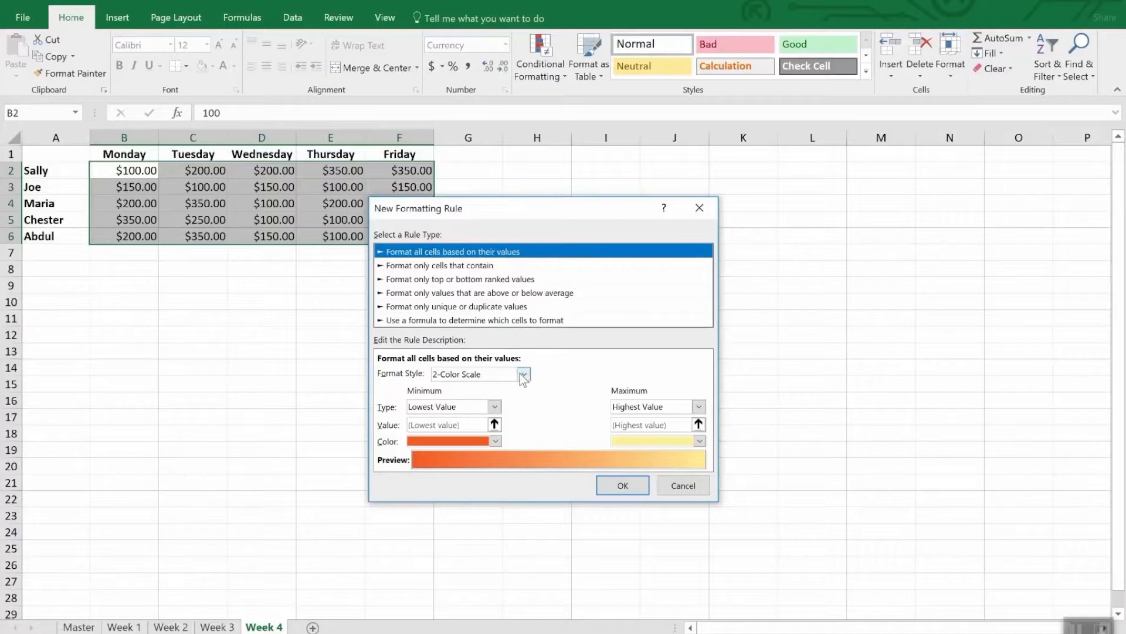
pyautogui.click(524, 373)
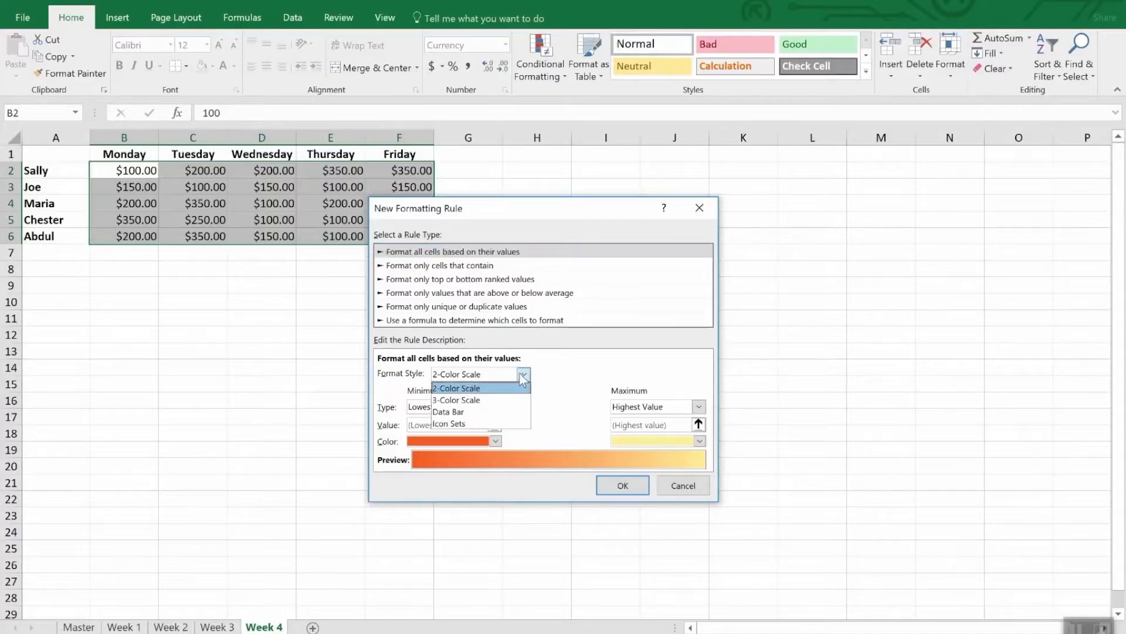
pyautogui.click(494, 422)
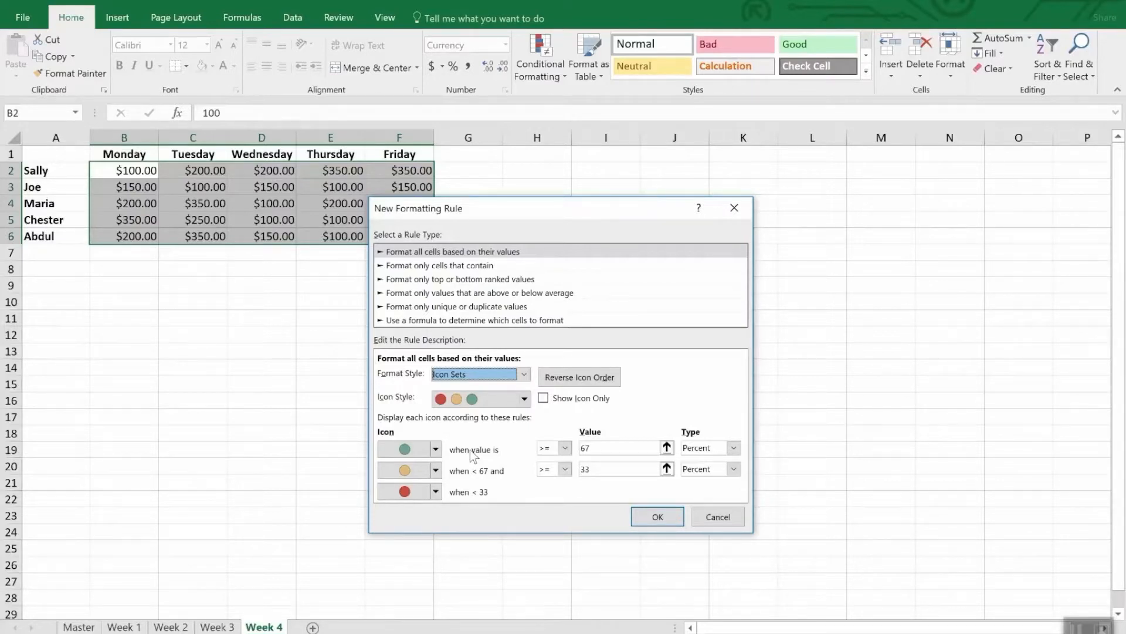
# Step: Set the green icon's threshold type to Number with a value of 300
pyautogui.click(733, 448)
pyautogui.click(699, 458)
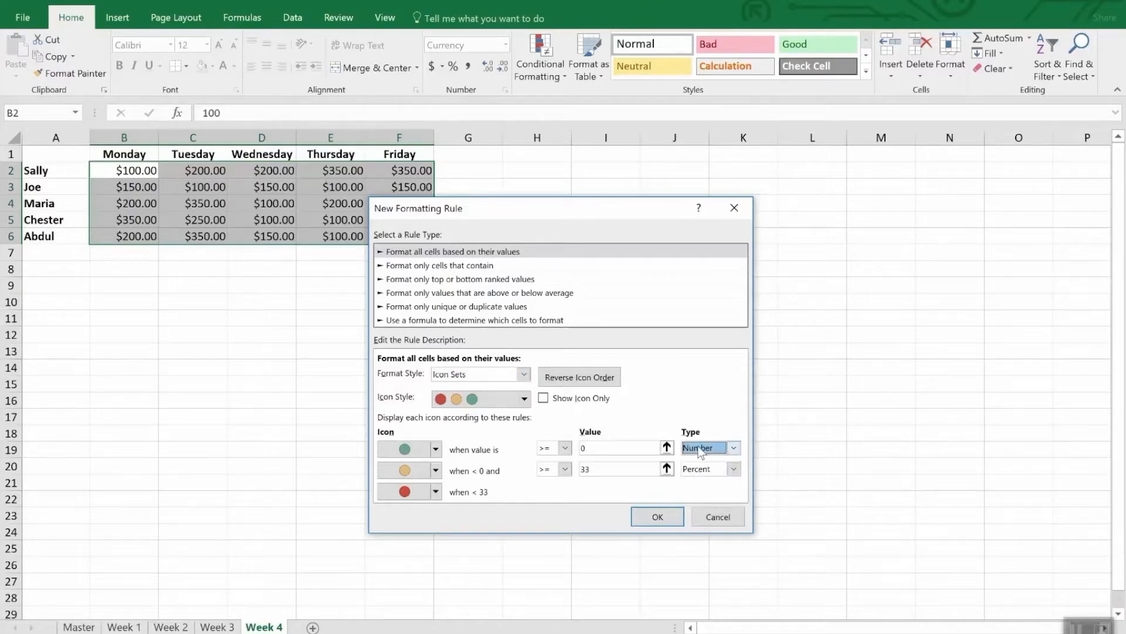
pyautogui.click(594, 448)
pyautogui.doubleClick(594, 448)
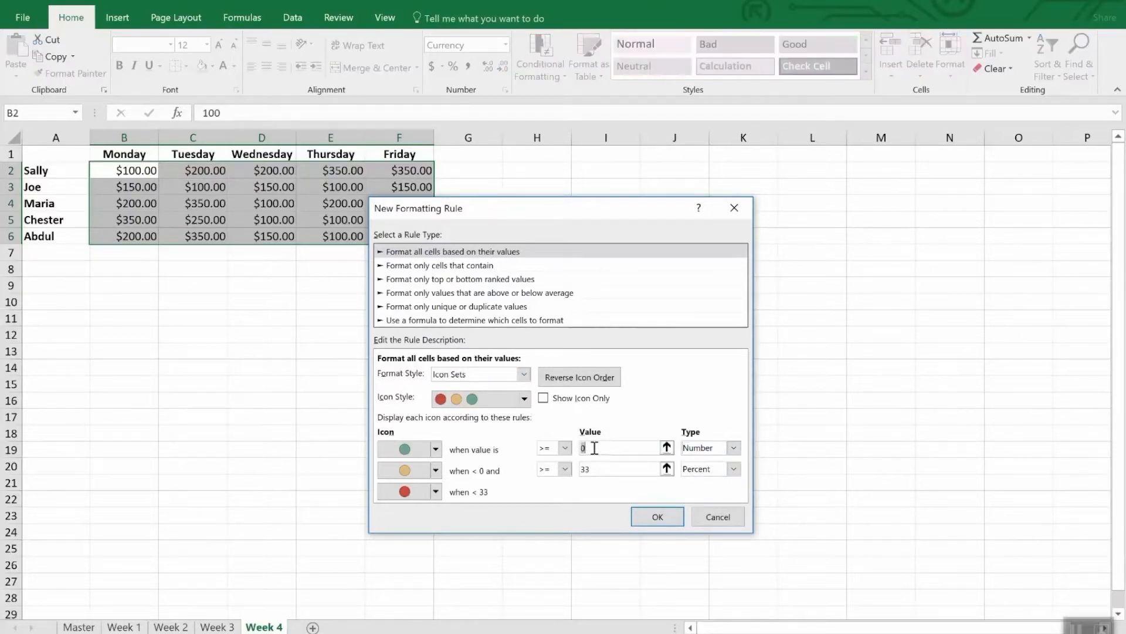
pyautogui.write('300')
# Step: Set the yellow icon's threshold type to Number with a value of 200, and apply the icon set rule
pyautogui.click(624, 469)
pyautogui.doubleClick(624, 469)
pyautogui.write('200')
pyautogui.press('Tab')
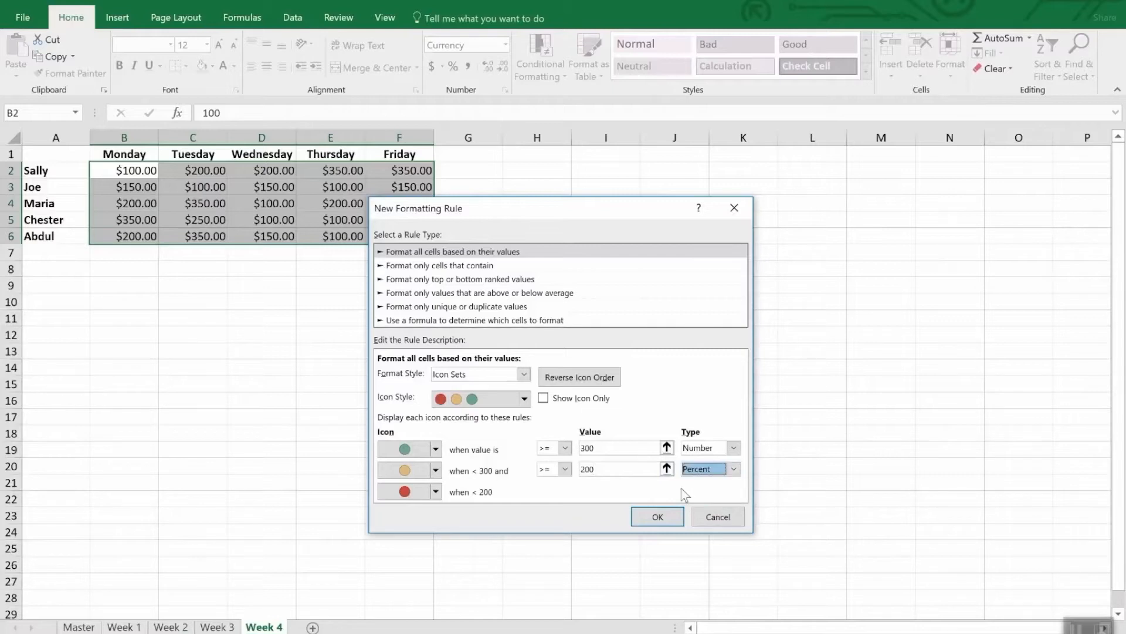
pyautogui.click(734, 469)
pyautogui.click(725, 482)
pyautogui.doubleClick(624, 470)
pyautogui.write('200')
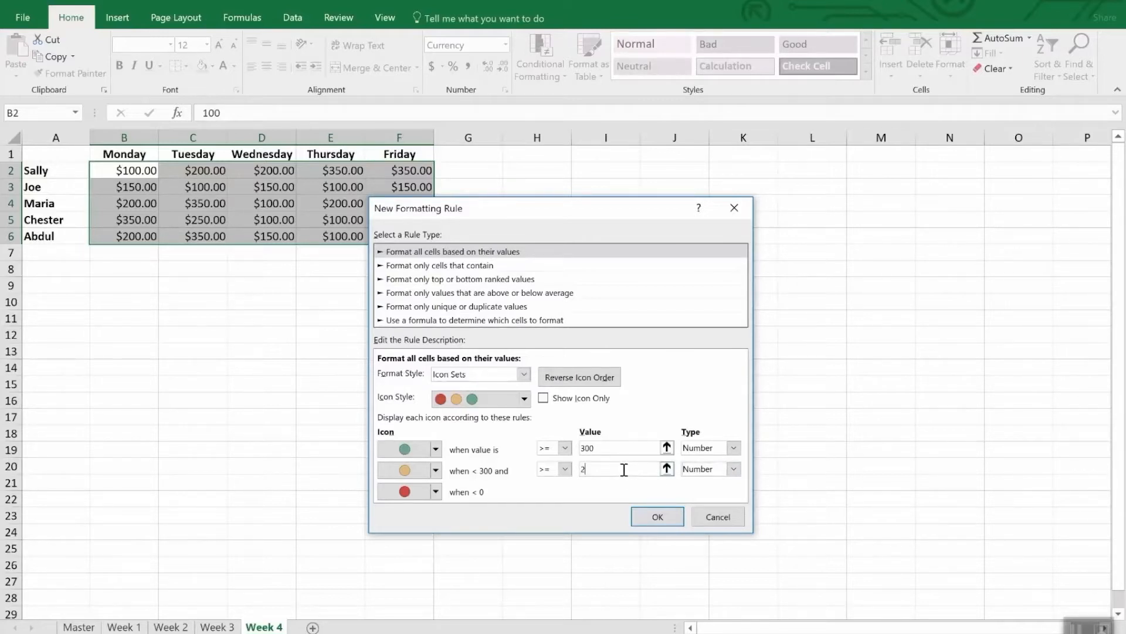
pyautogui.click(657, 517)
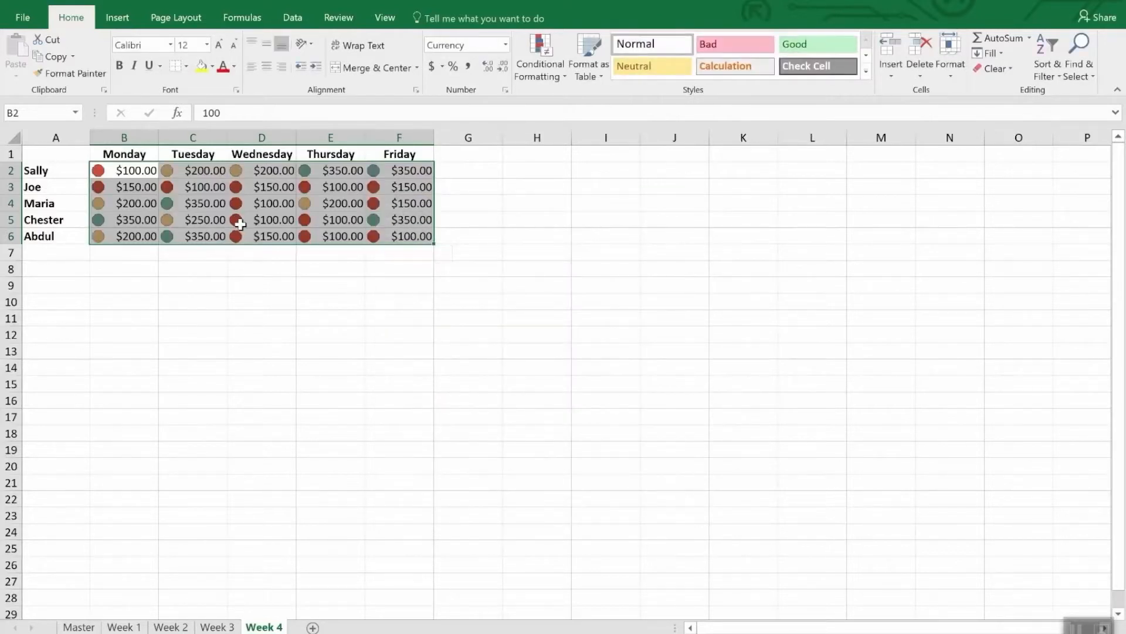
pyautogui.click(272, 273)
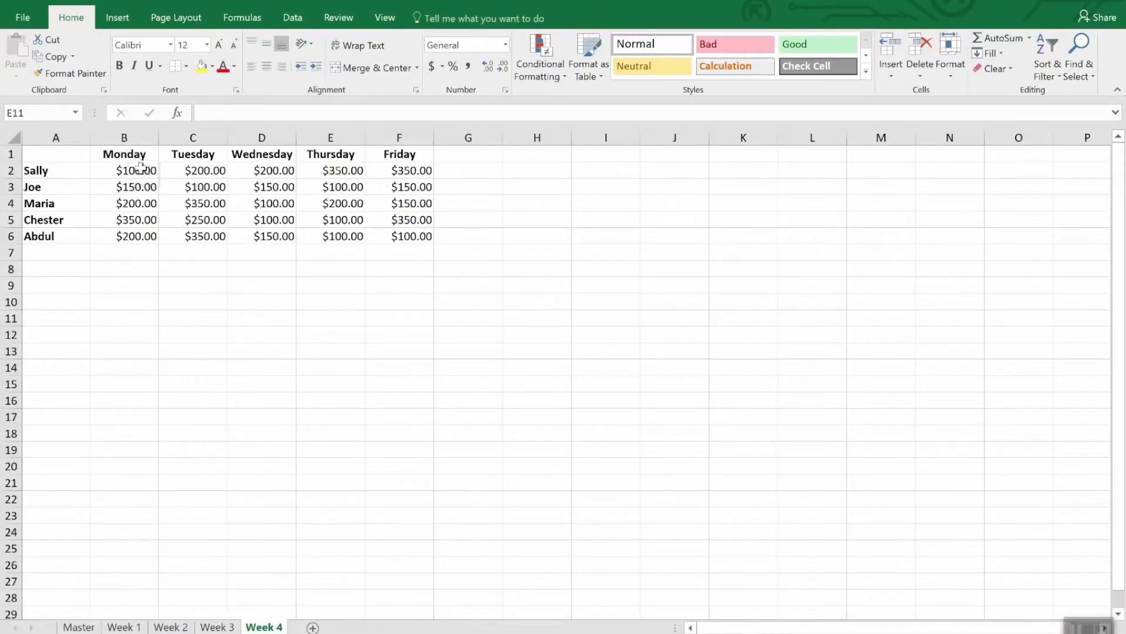
# Step: Start a formula-based conditional formatting rule for B2:F6 on the Week 4 sheet, using the formula =b2<200
pyautogui.moveTo(130, 171); pyautogui.dragTo(429, 244)
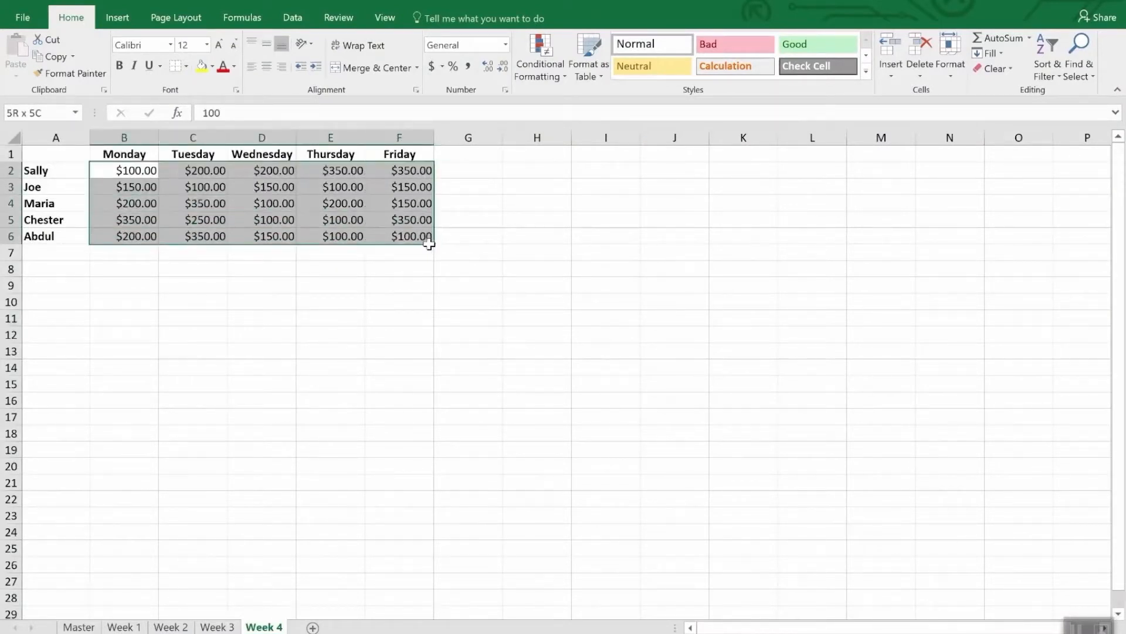
pyautogui.click(533, 50)
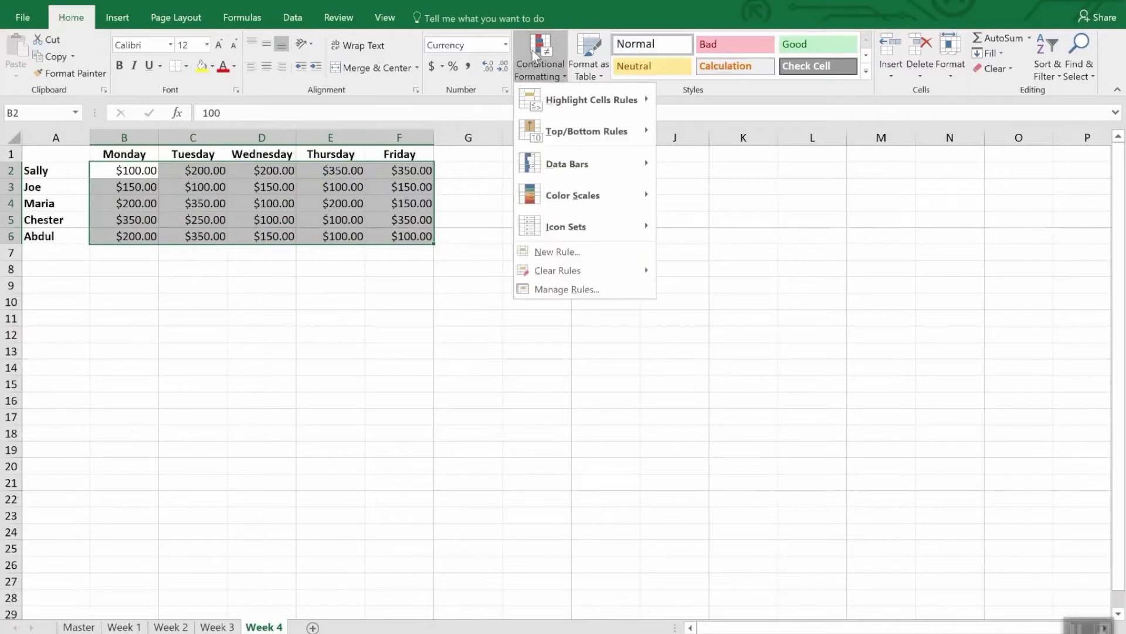
pyautogui.click(585, 258)
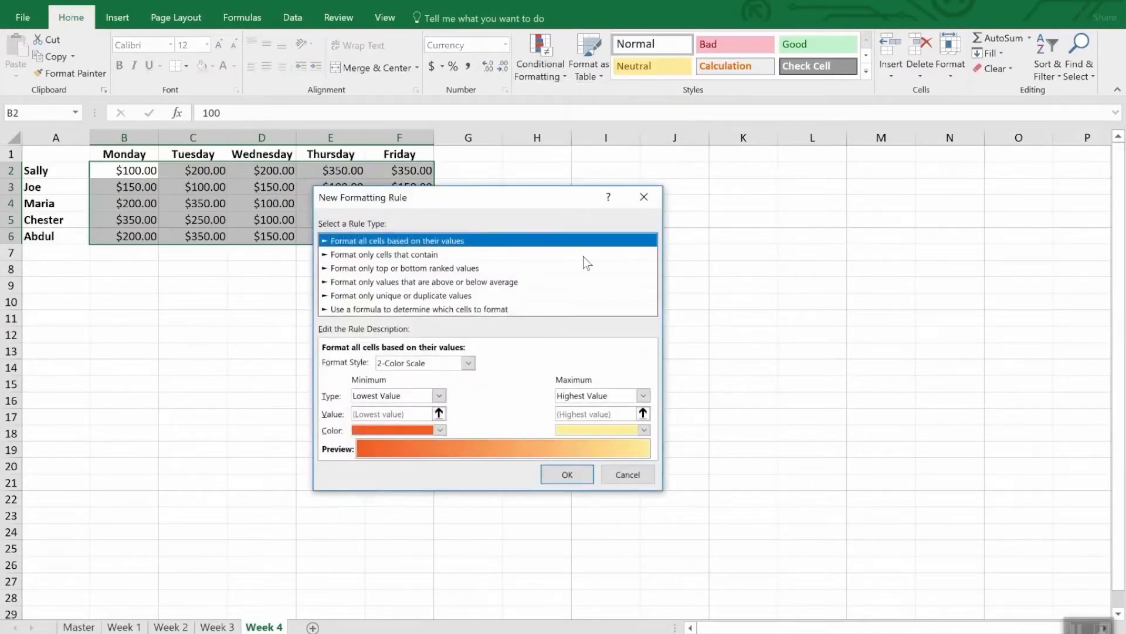
pyautogui.click(376, 310)
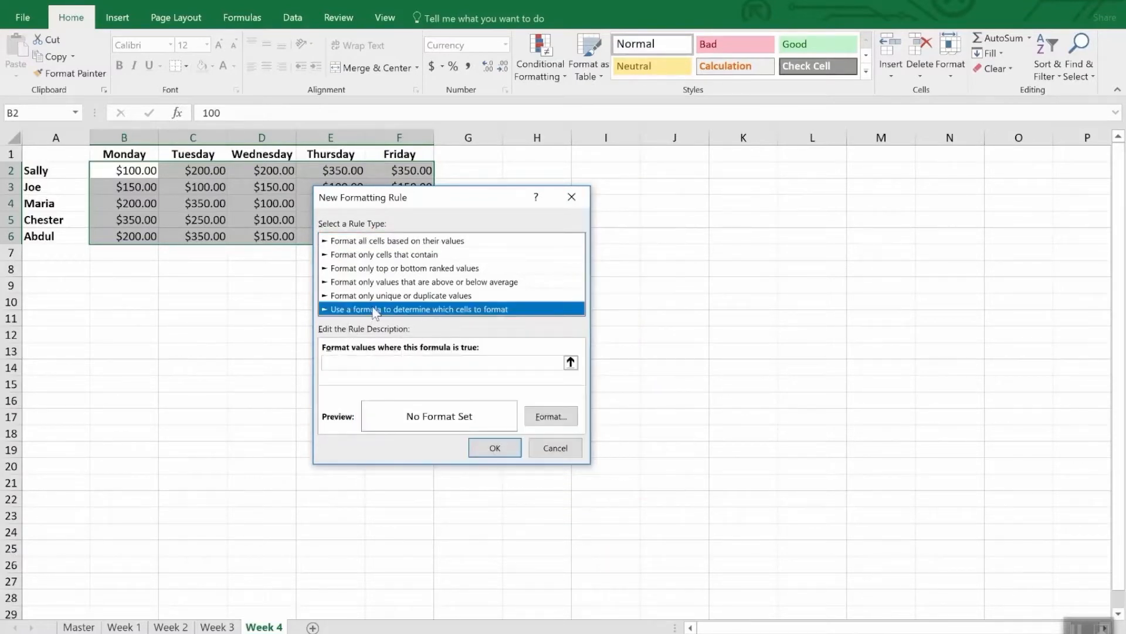
pyautogui.click(373, 362)
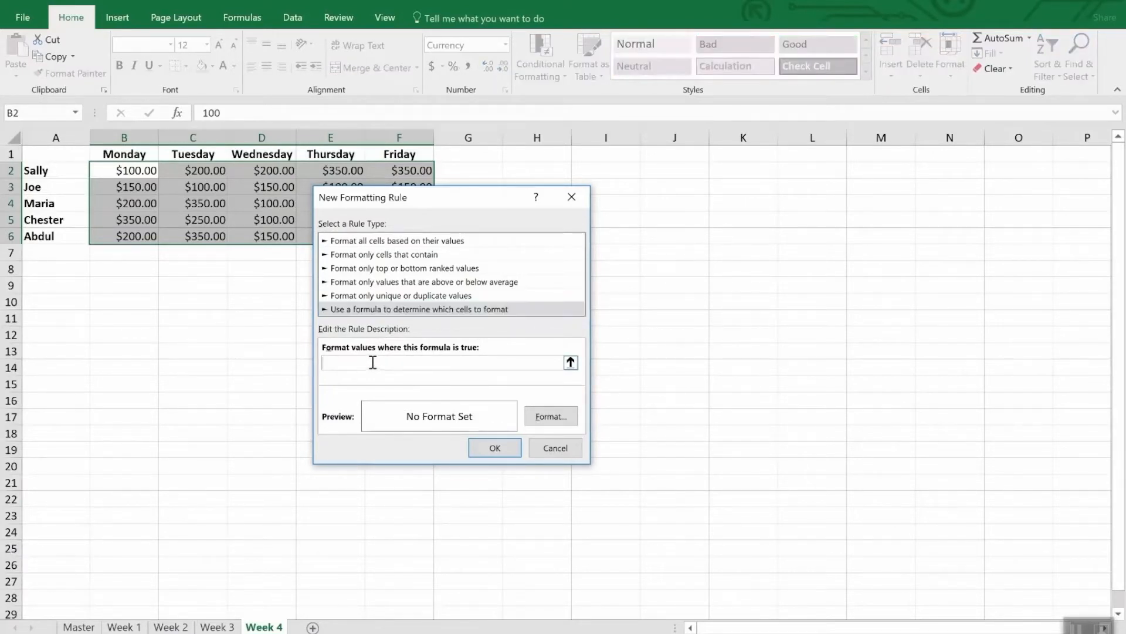
pyautogui.write('=b2<200')
# Step: Give the formula rule a yellow background fill and apply it to the selected cells
pyautogui.click(554, 415)
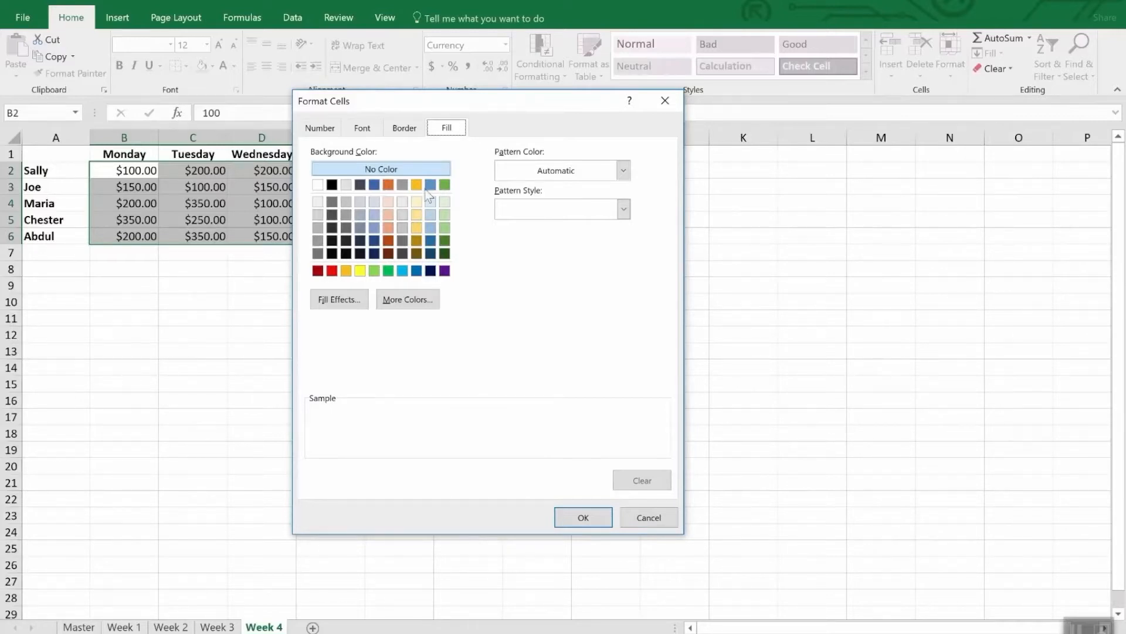
pyautogui.click(360, 270)
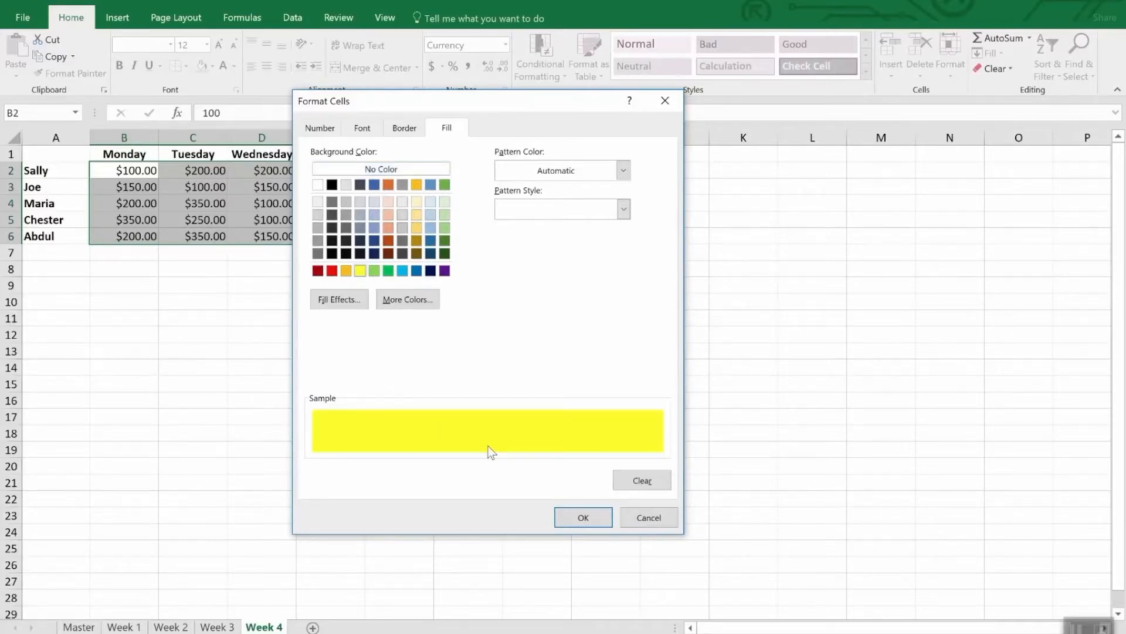
pyautogui.click(584, 517)
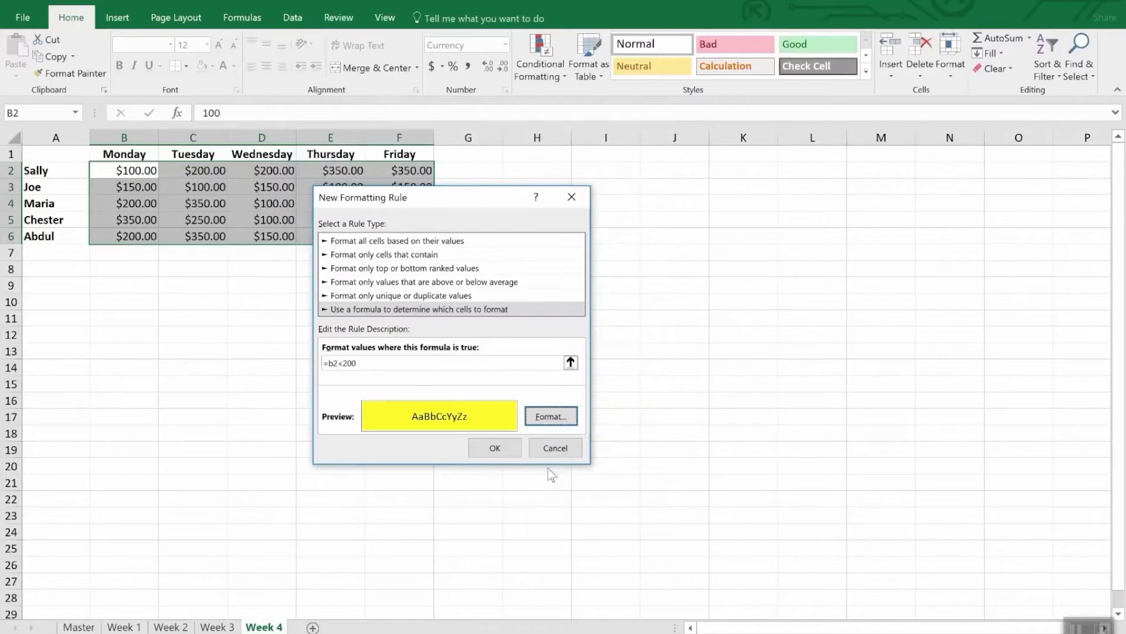
pyautogui.click(498, 448)
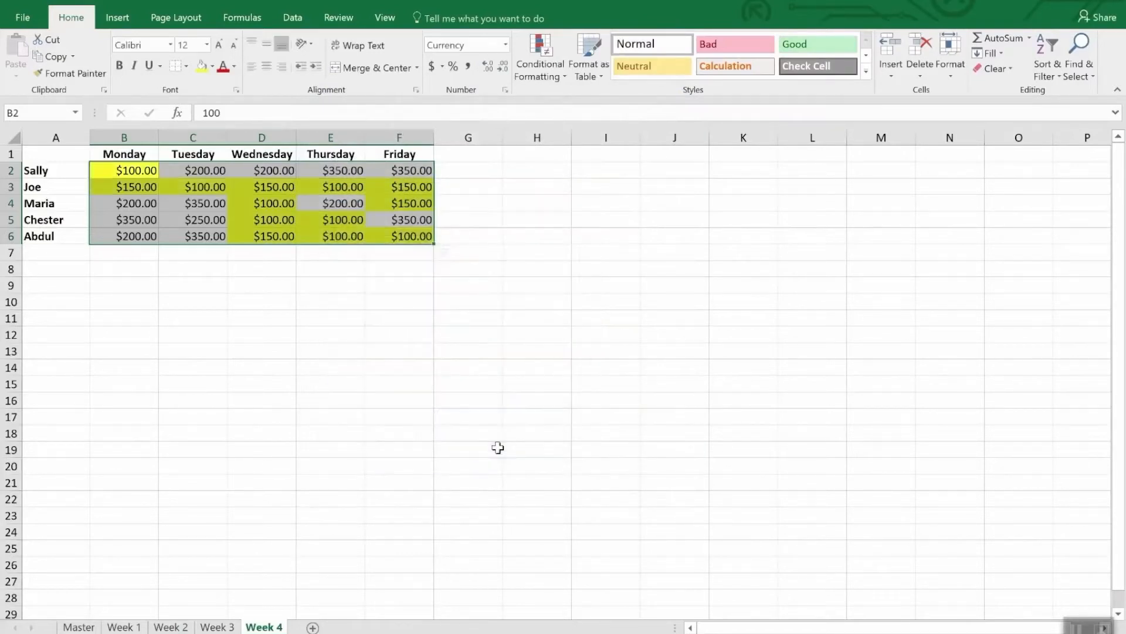
pyautogui.click(309, 367)
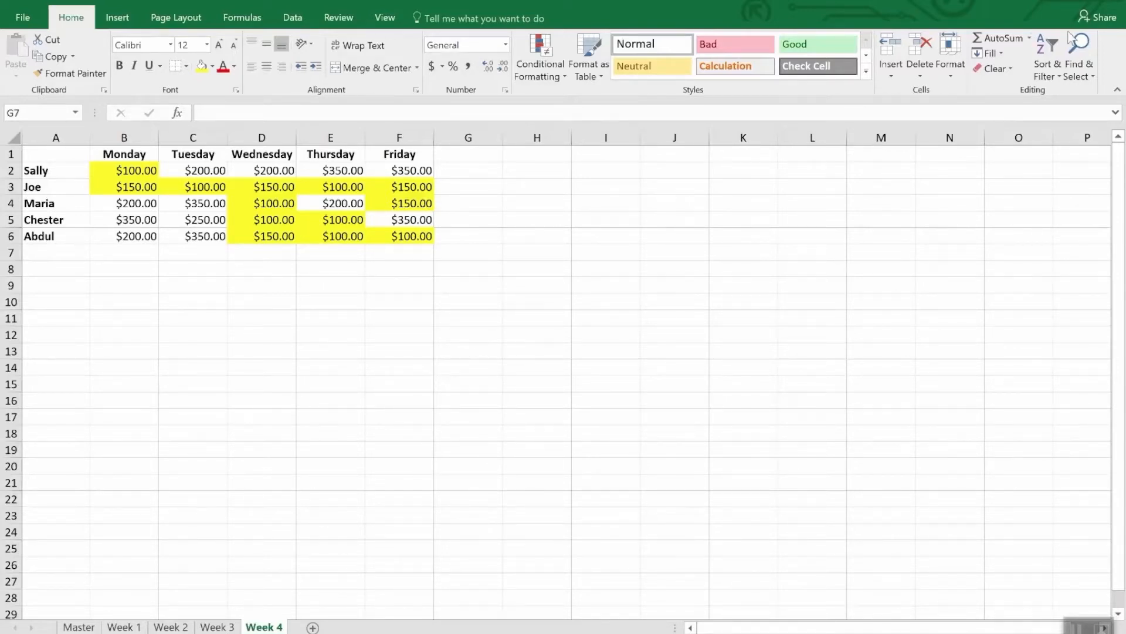
# Step: Select all cells on the Week 4 sheet that contain conditional formatting
pyautogui.click(1086, 77)
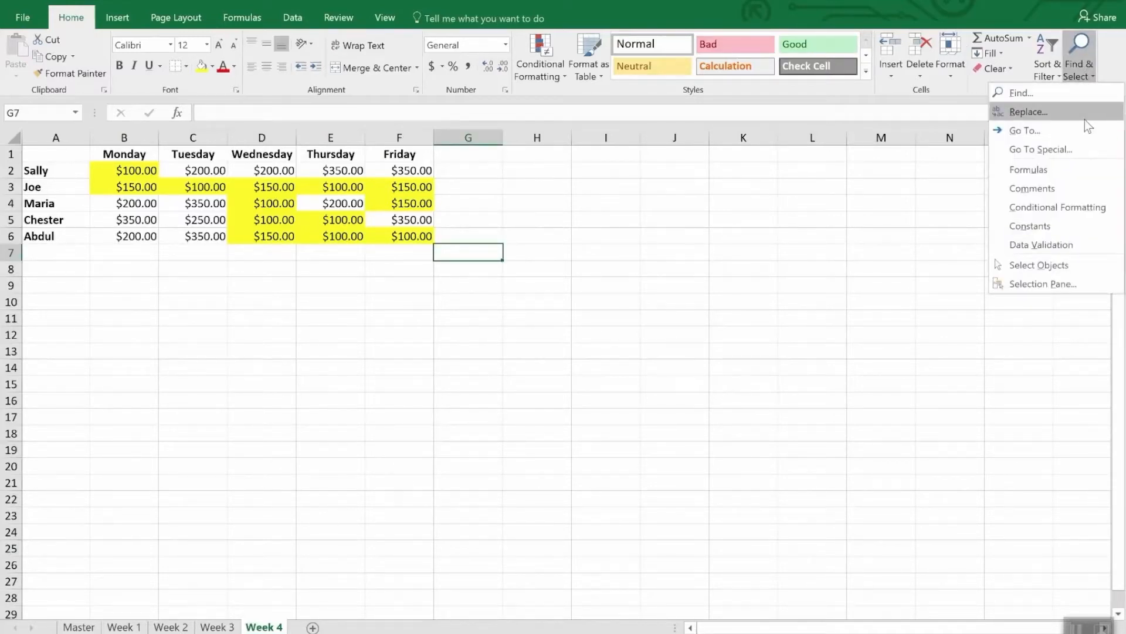
pyautogui.click(1091, 206)
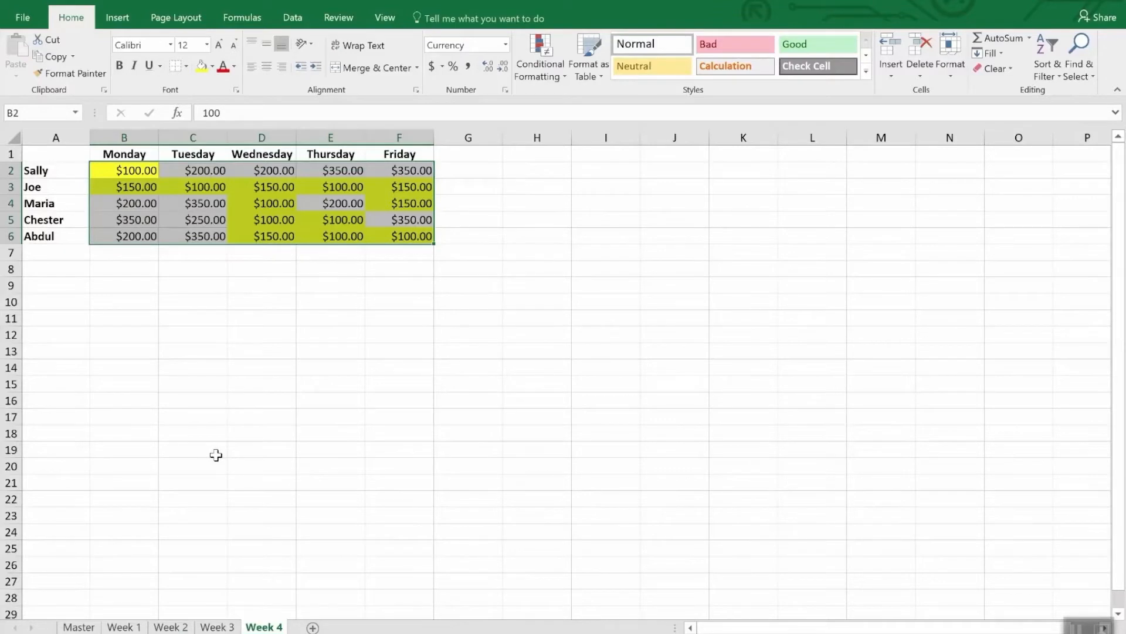
pyautogui.click(77, 75)
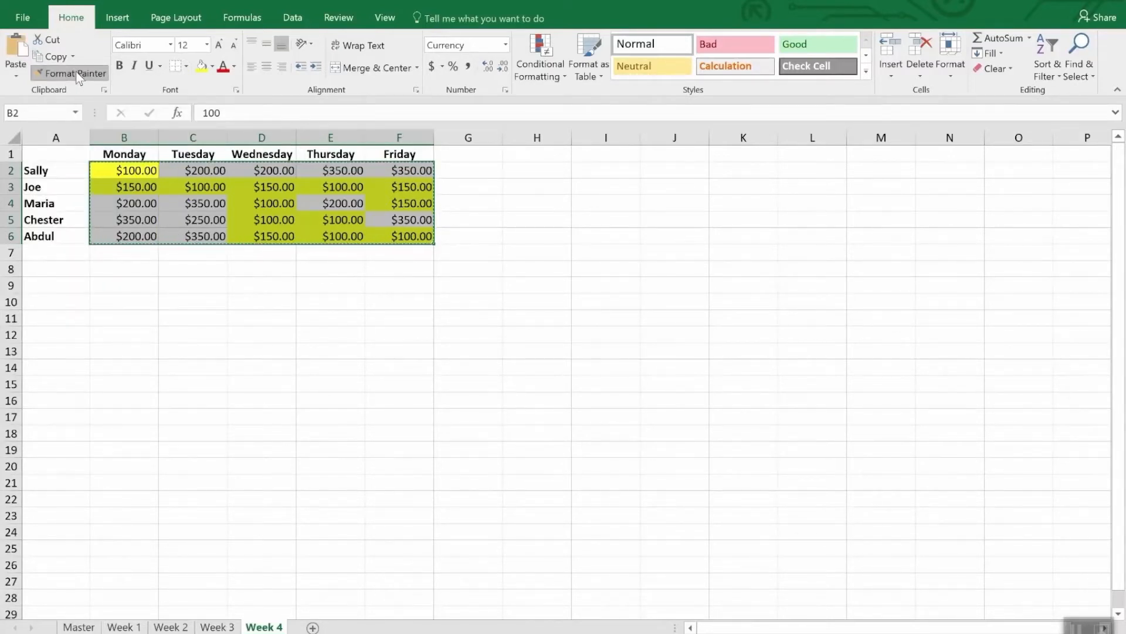
pyautogui.click(78, 74)
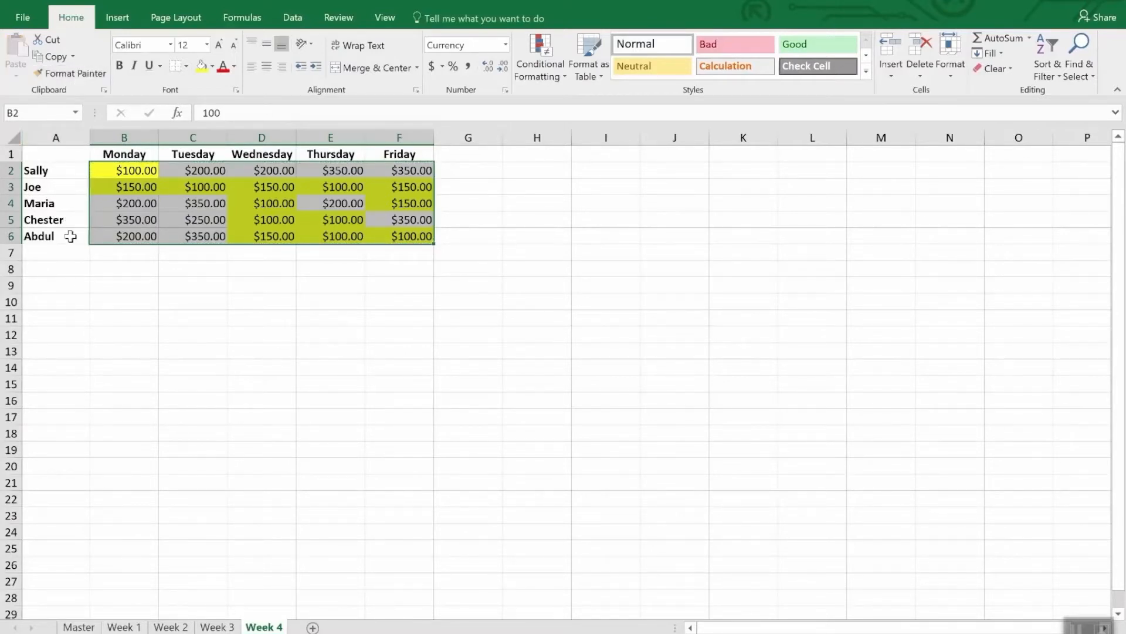
pyautogui.click(225, 627)
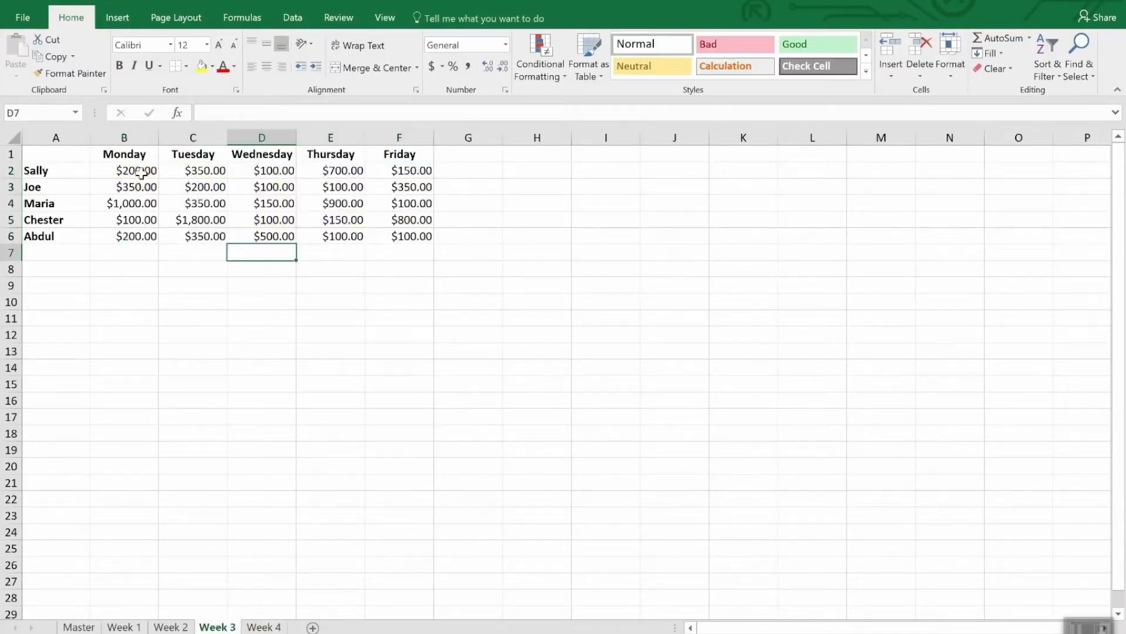
pyautogui.moveTo(149, 173); pyautogui.dragTo(394, 253)
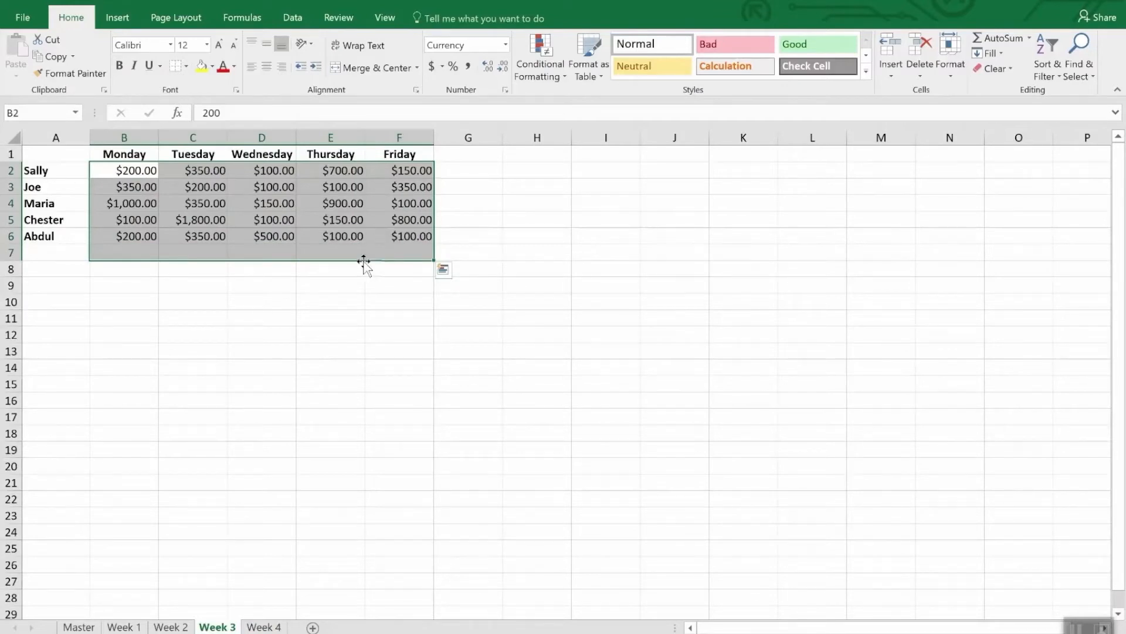
pyautogui.click(264, 626)
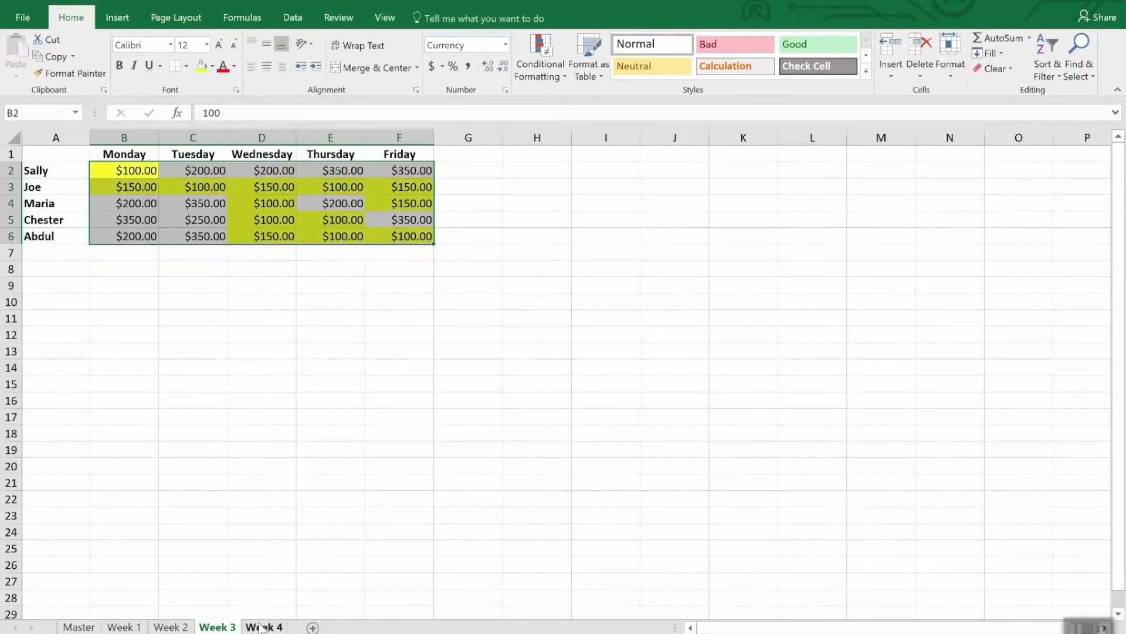
# Step: Copy the Week 4 formatting onto B2:F6 of the Week 3 sheet, with Format Painter locked on for repeated use
pyautogui.click(73, 75)
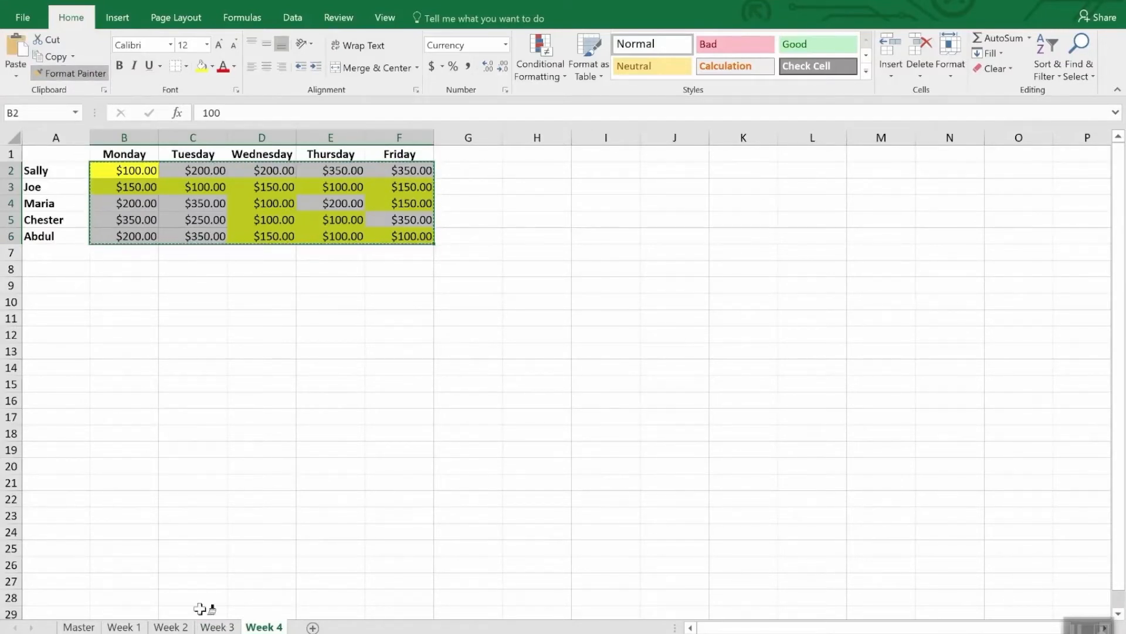
pyautogui.click(216, 627)
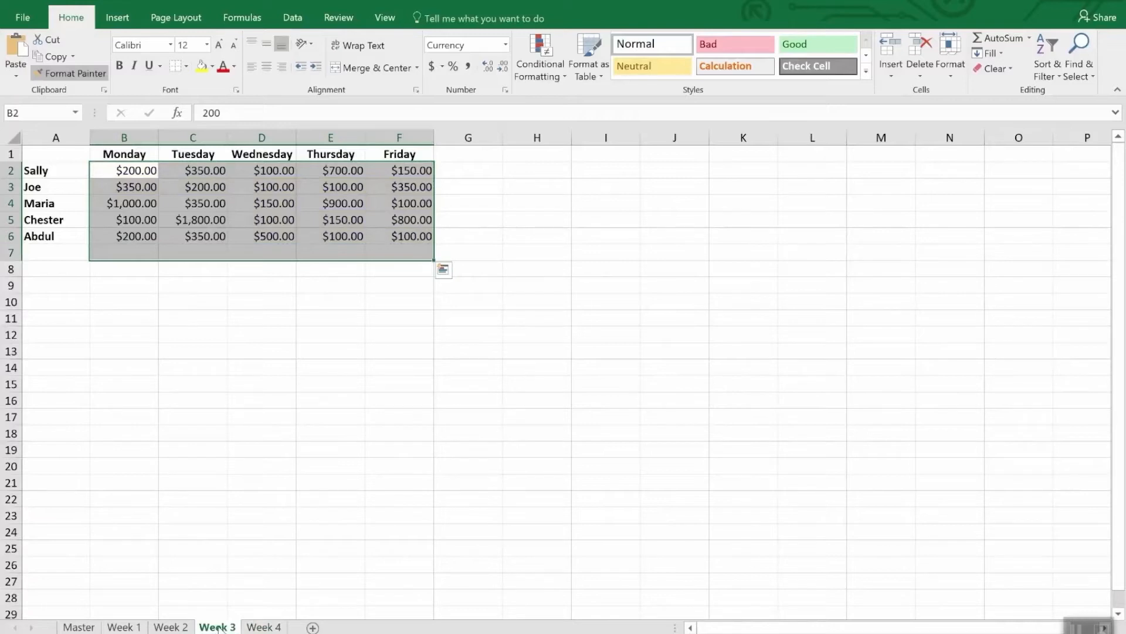
pyautogui.moveTo(131, 171)
pyautogui.mouseDown()
pyautogui.moveTo(243, 187)
pyautogui.moveTo(411, 235)
pyautogui.mouseUp()
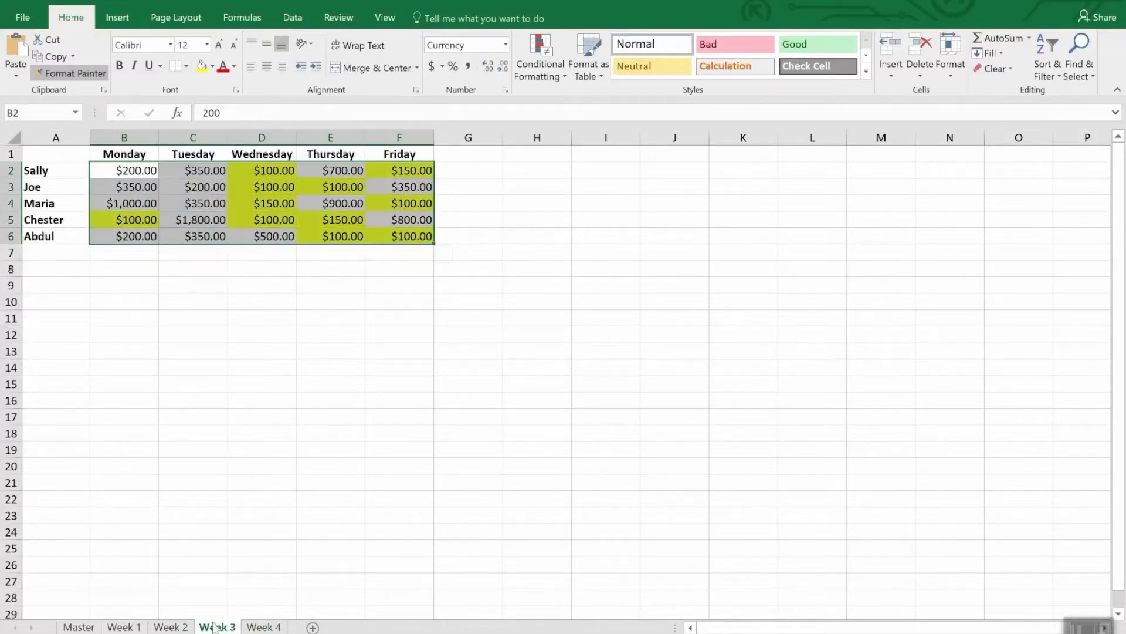
# Step: Paint the same copied formatting onto B2:F6 of the Week 2 and Week 1 sheets
pyautogui.click(170, 627)
pyautogui.click(135, 171)
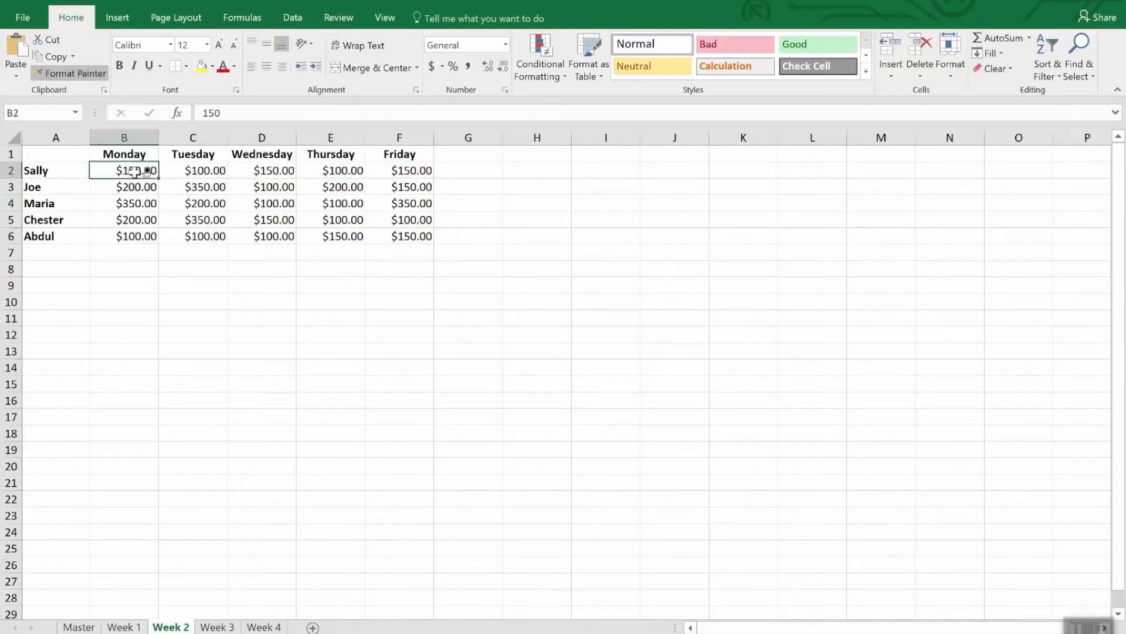
pyautogui.moveTo(136, 172); pyautogui.dragTo(426, 235)
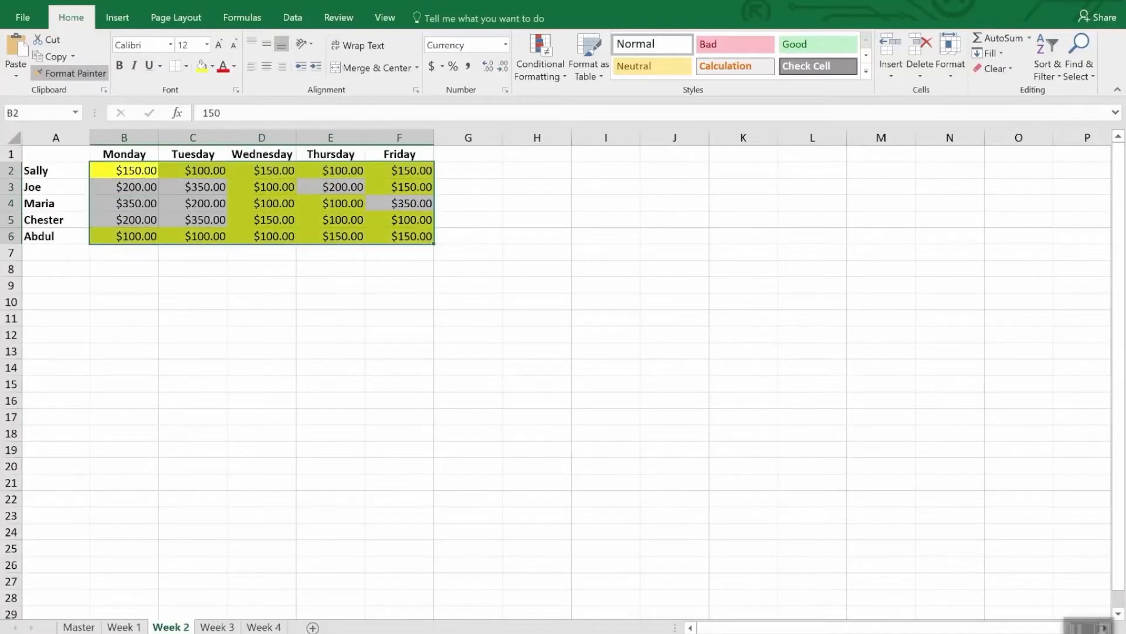
pyautogui.click(124, 626)
pyautogui.moveTo(137, 175); pyautogui.dragTo(397, 242)
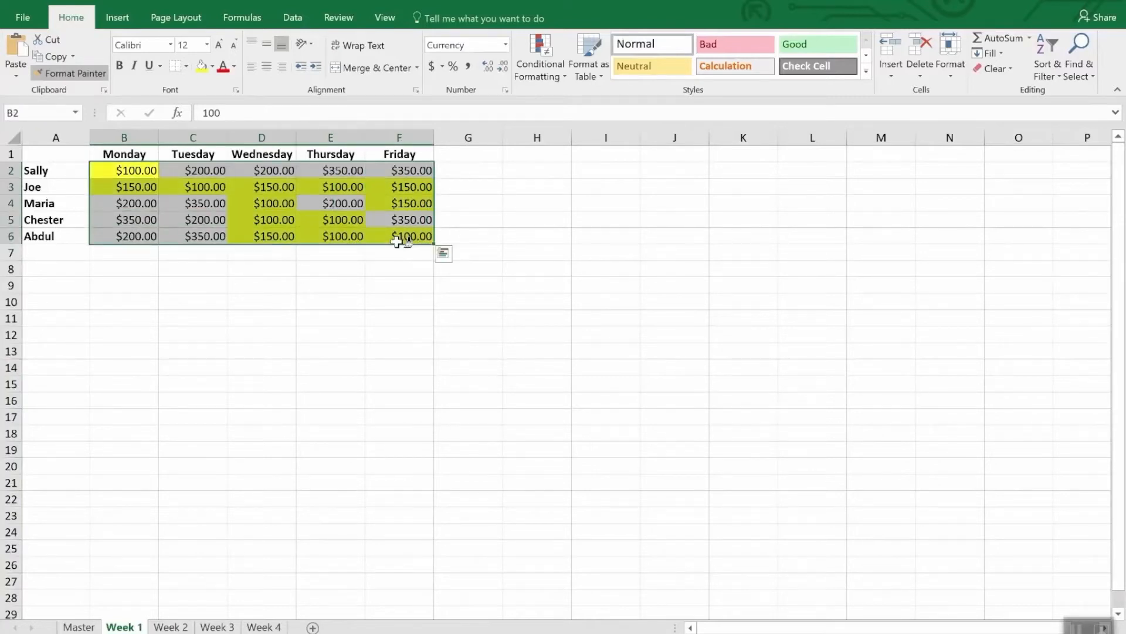
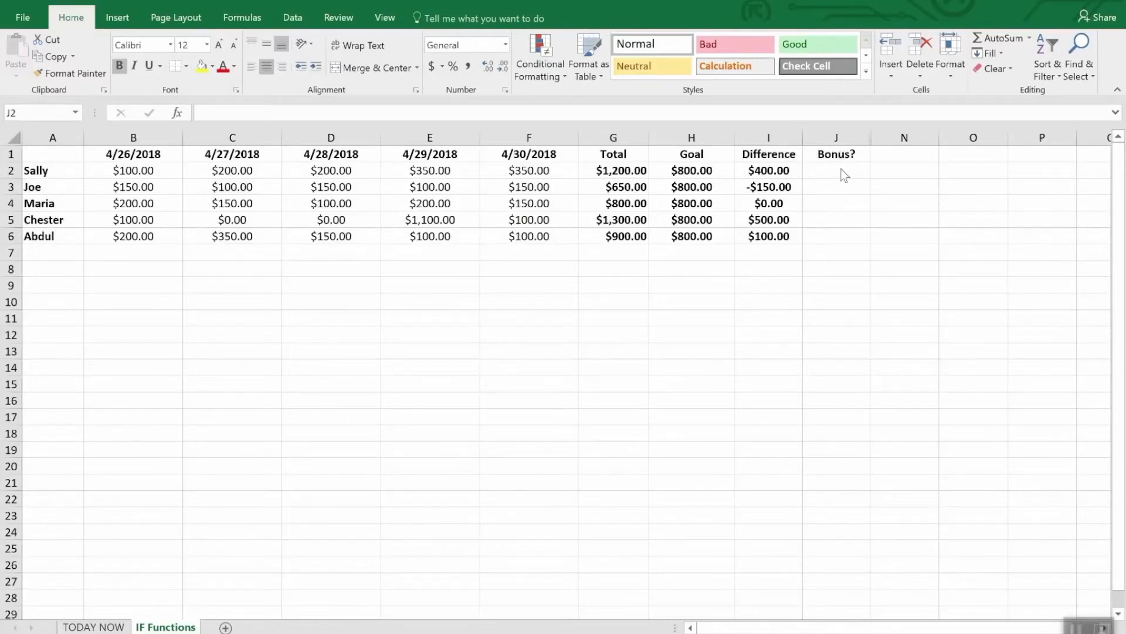
pyautogui.moveTo(838, 170); pyautogui.dragTo(839, 238)
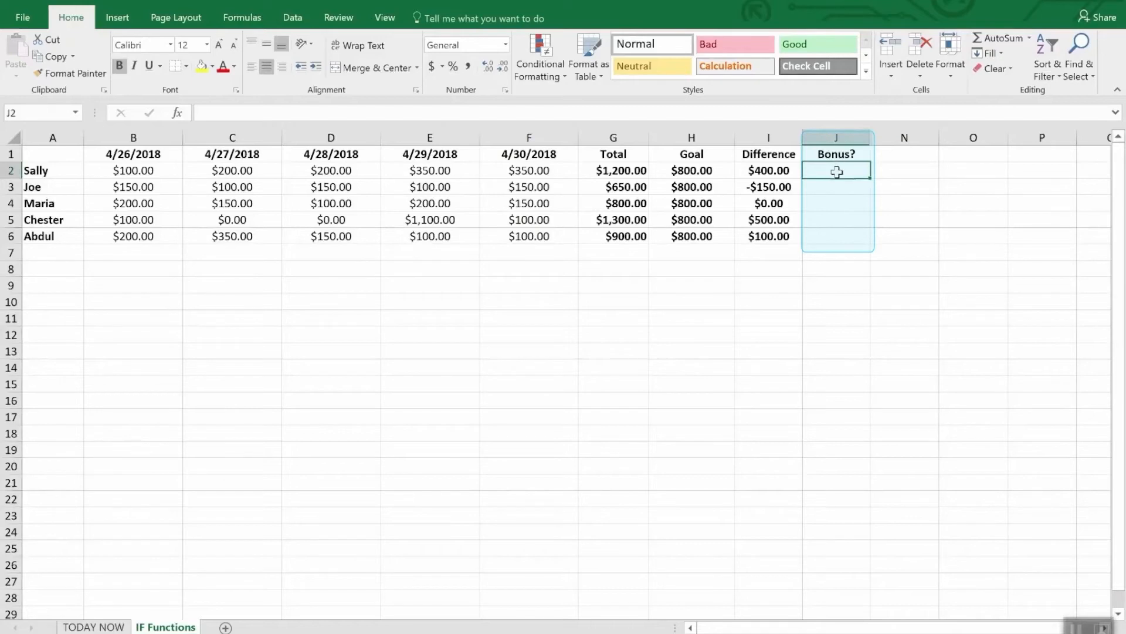
pyautogui.moveTo(834, 171); pyautogui.dragTo(840, 253)
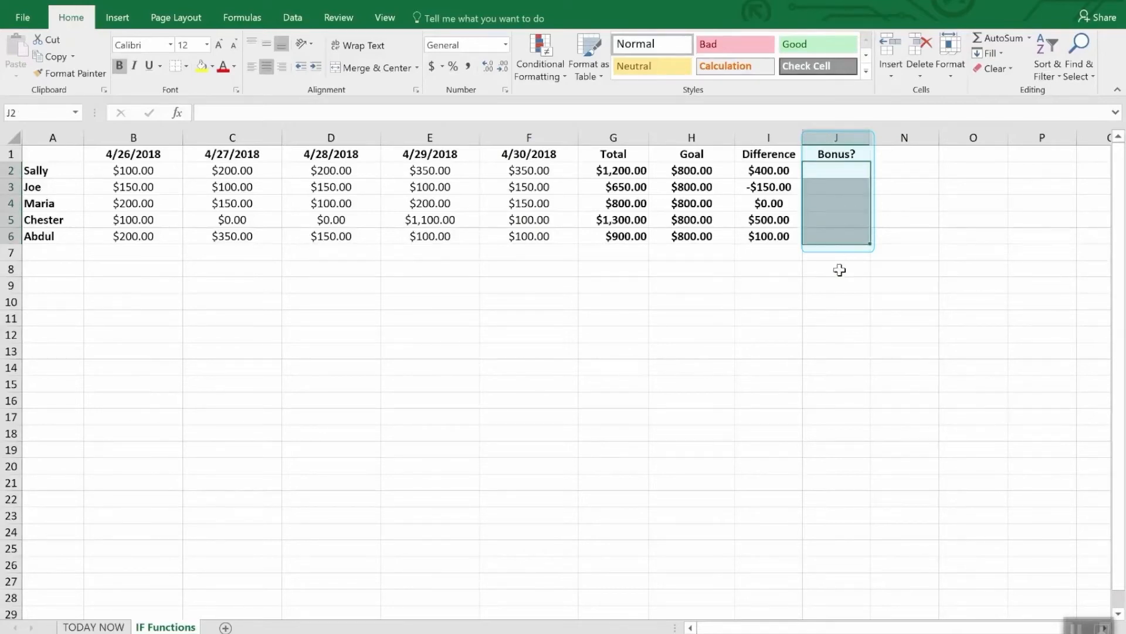
pyautogui.click(840, 270)
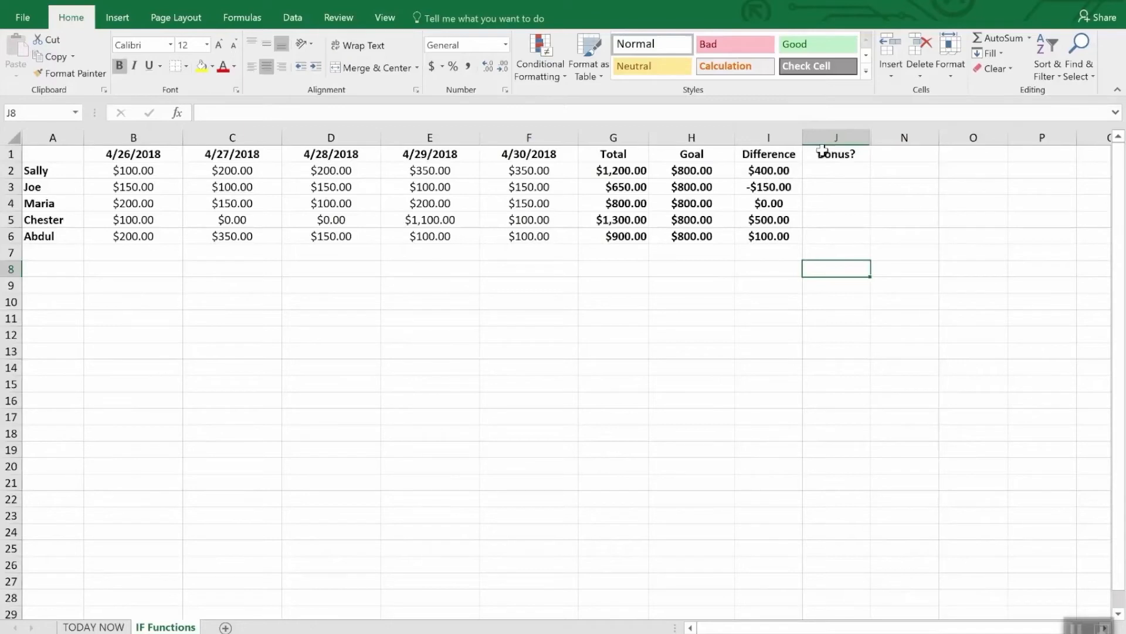
# Step: Start an IF formula in cell J2 of the Bonus? column with the logical test I2>0
pyautogui.click(839, 174)
pyautogui.write('=')
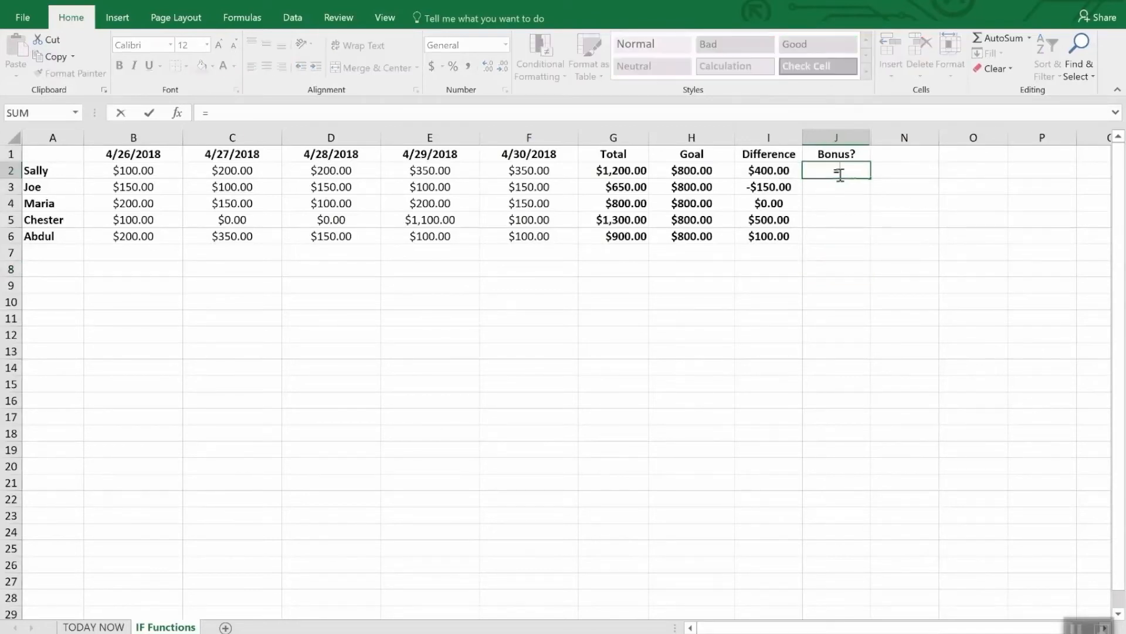
pyautogui.write('IF(')
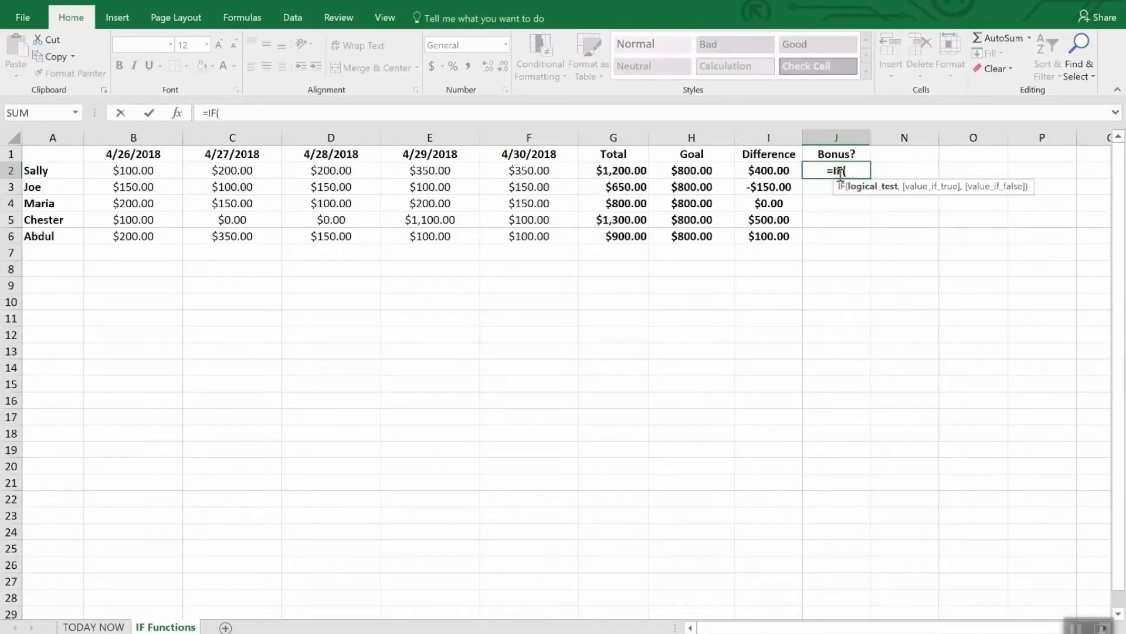
pyautogui.write('i2')
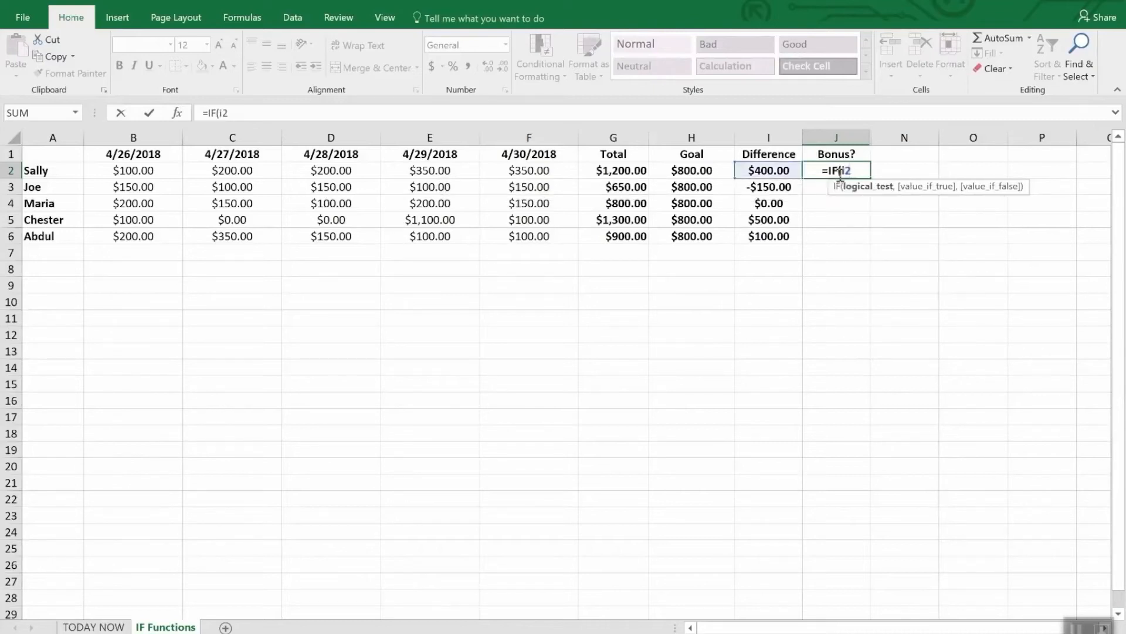
pyautogui.write('>')
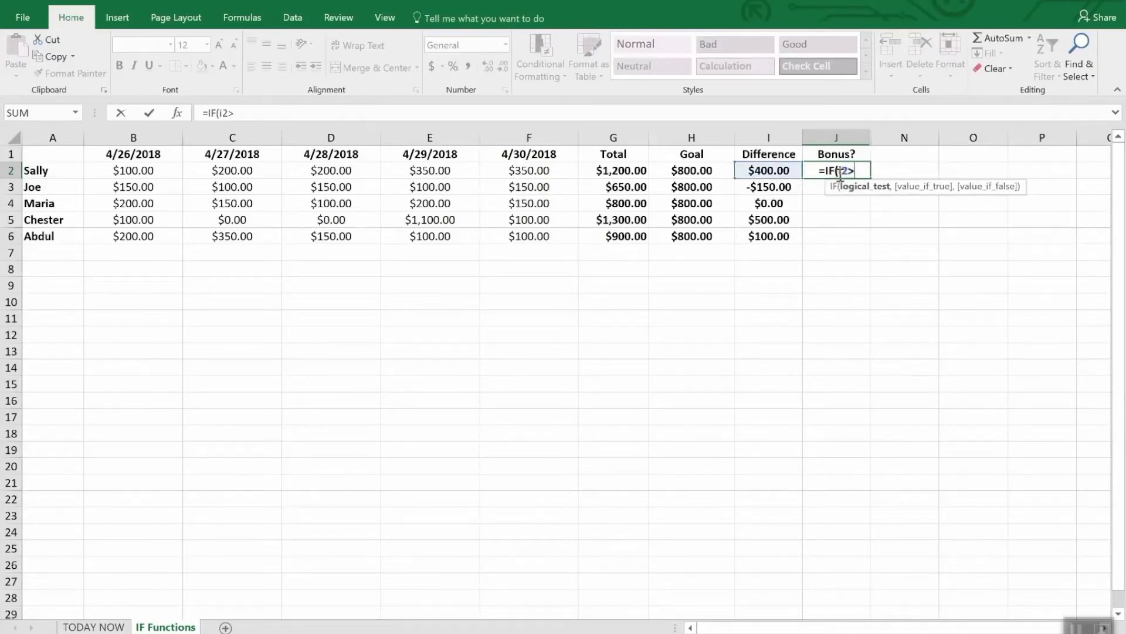
pyautogui.write('0,')
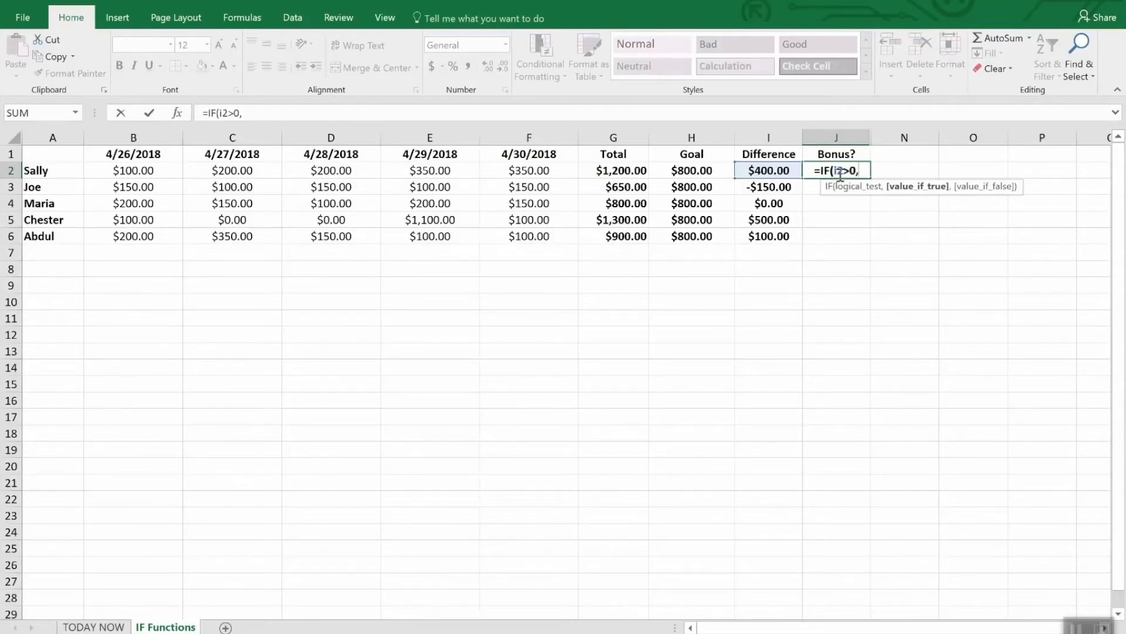
pyautogui.write('"Y')
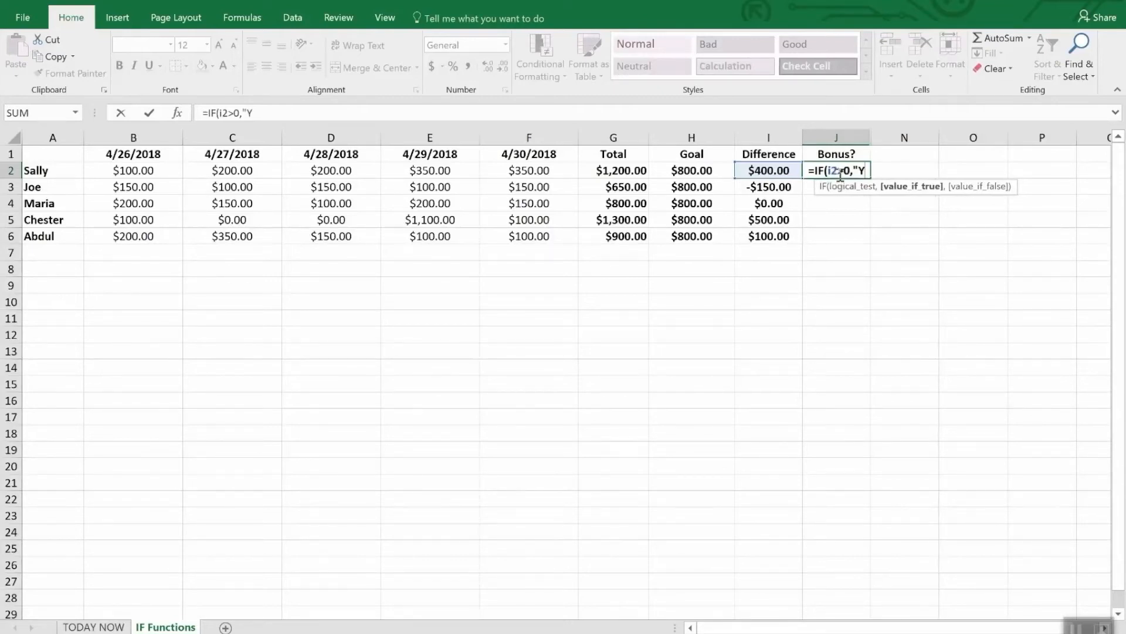
pyautogui.write('es"')
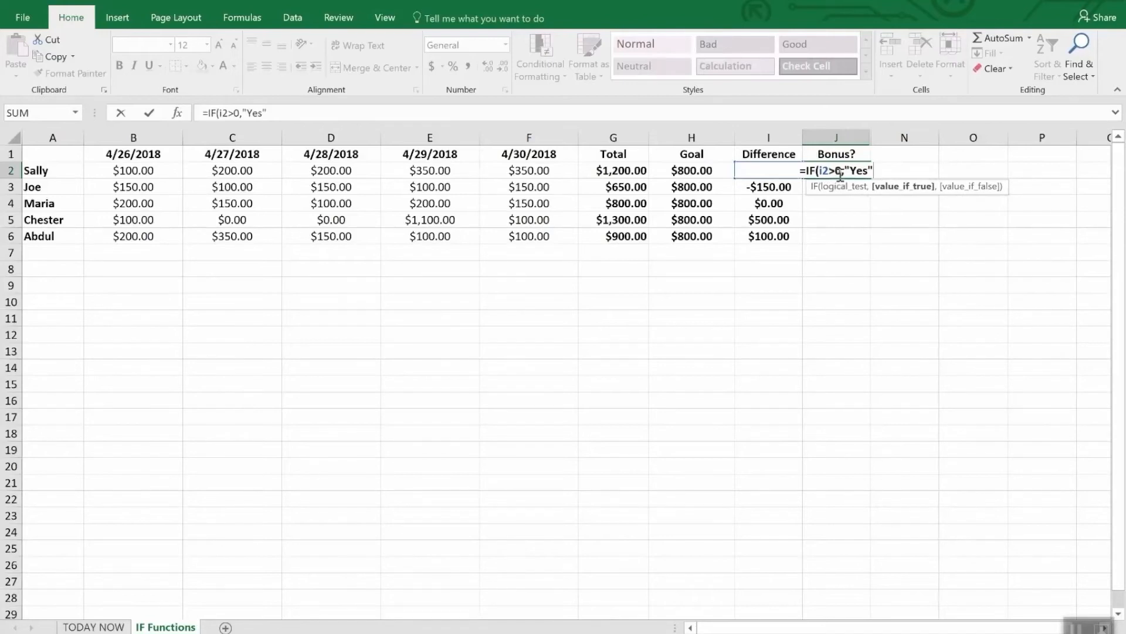
pyautogui.write(',')
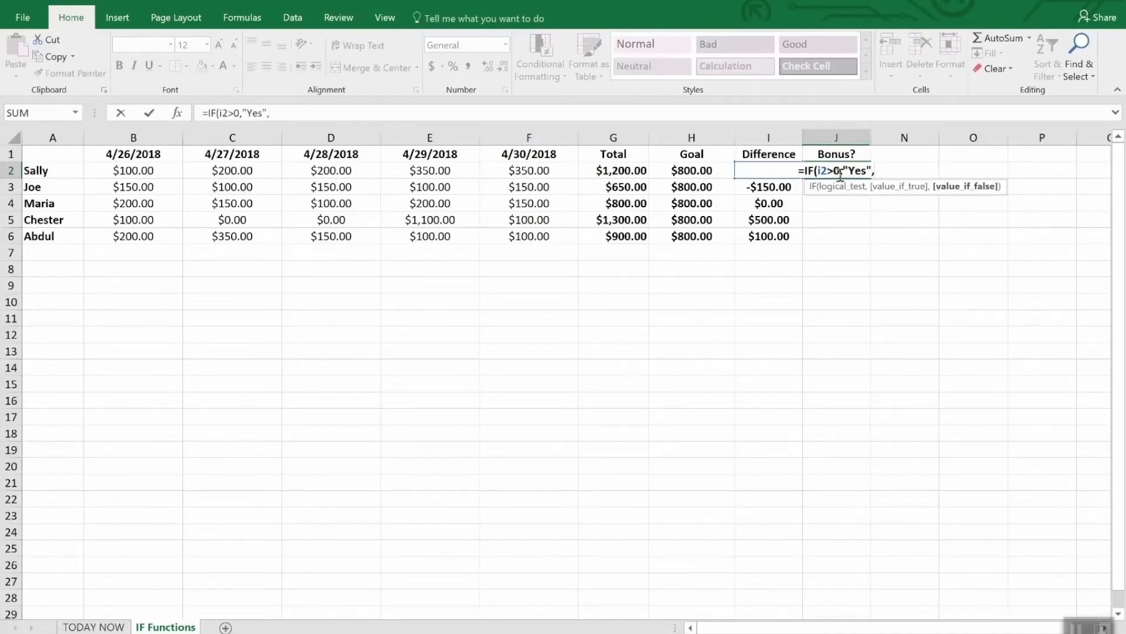
pyautogui.write('No')
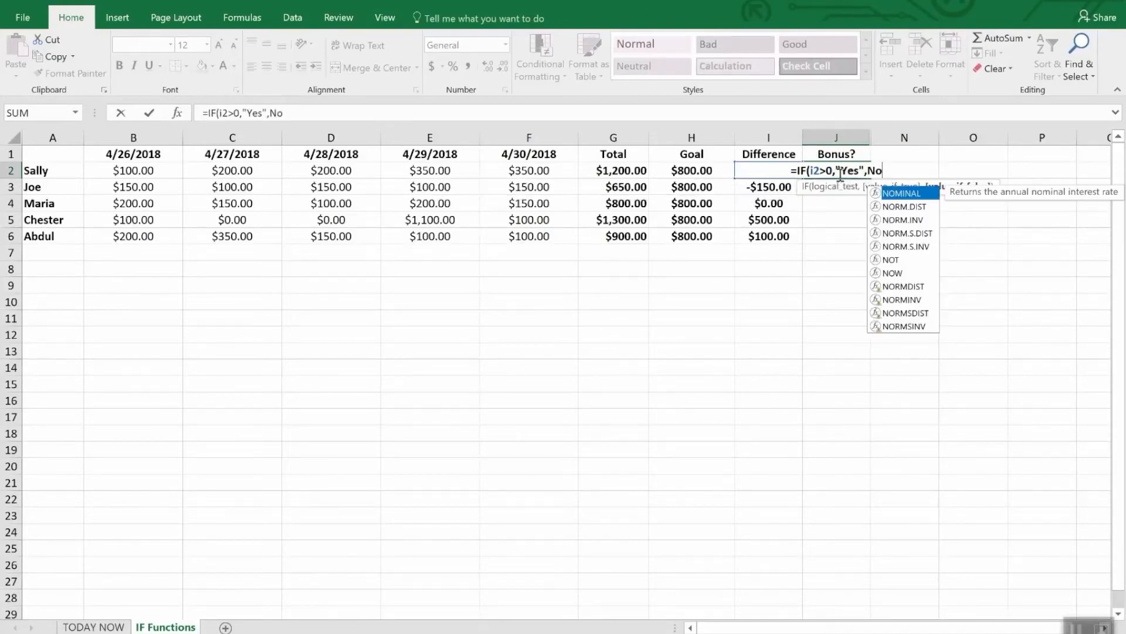
# Step: Complete the J2 formula to return "Yes" when true and "No" when false, and enter it
pyautogui.press('BackSpace')
pyautogui.press('BackSpace')
pyautogui.write('"N')
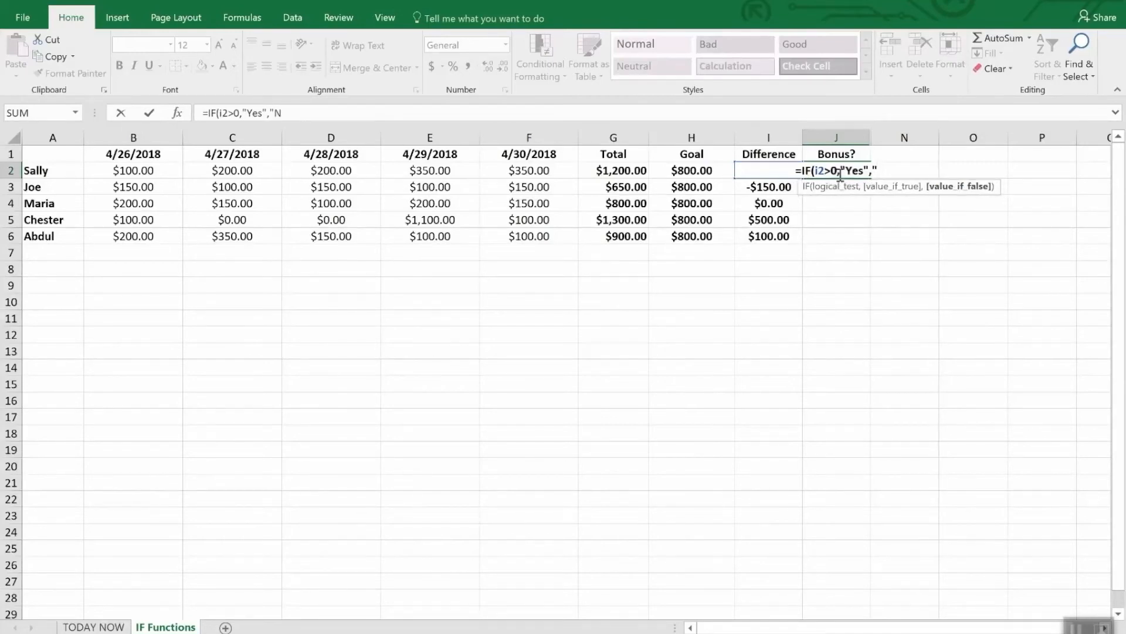
pyautogui.write('o"')
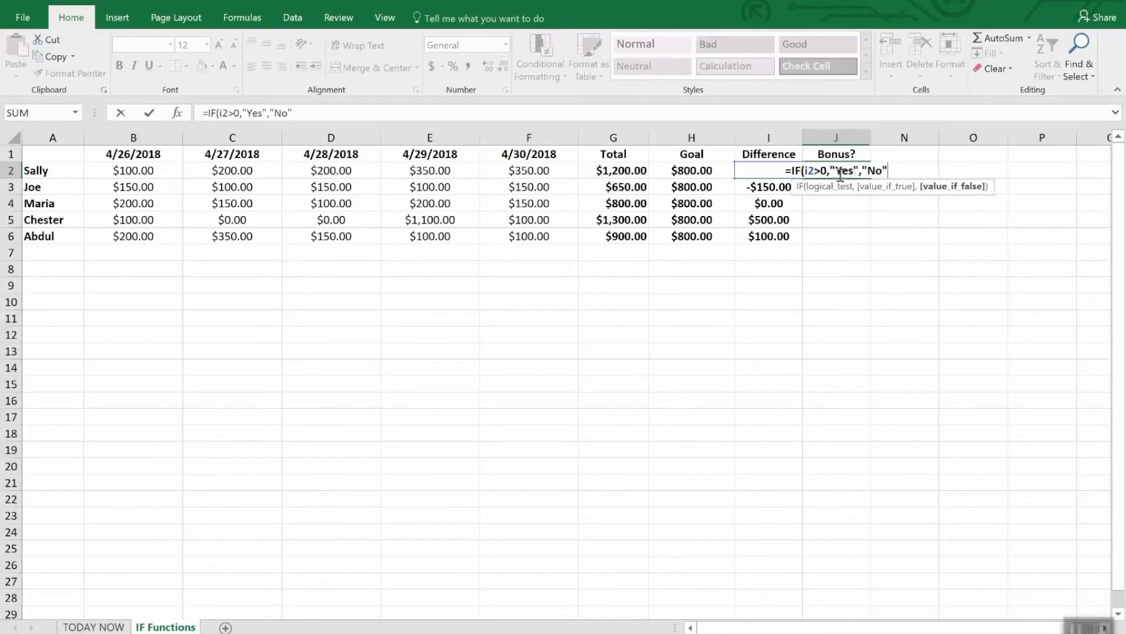
pyautogui.write(')')
pyautogui.press('Return')
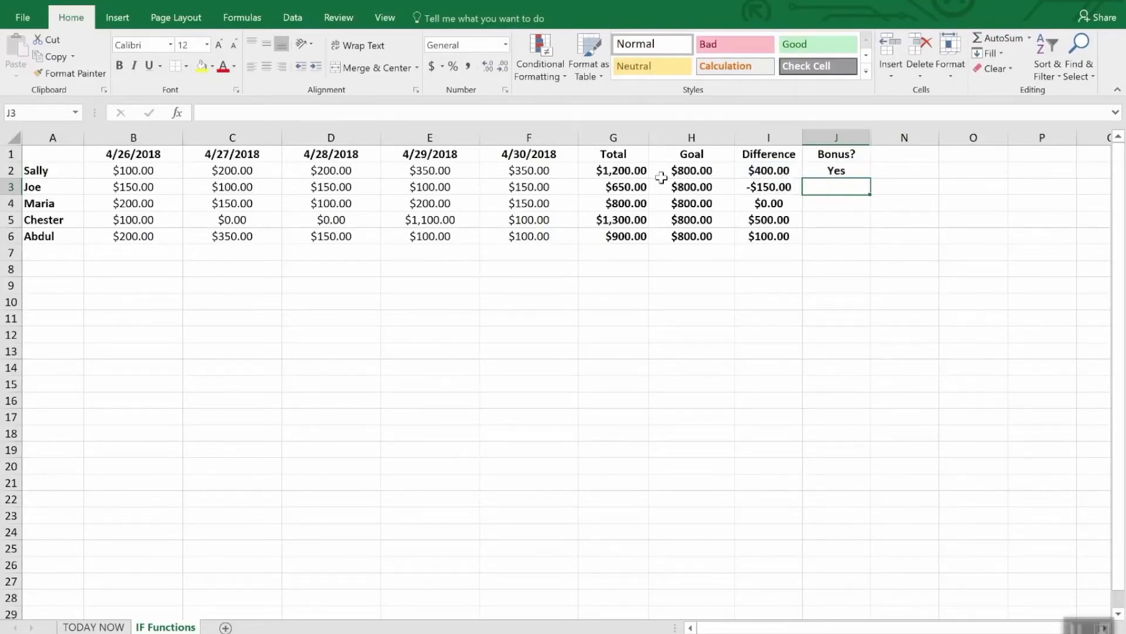
# Step: Fill the Bonus? formula from J2 down through J6
pyautogui.click(853, 226)
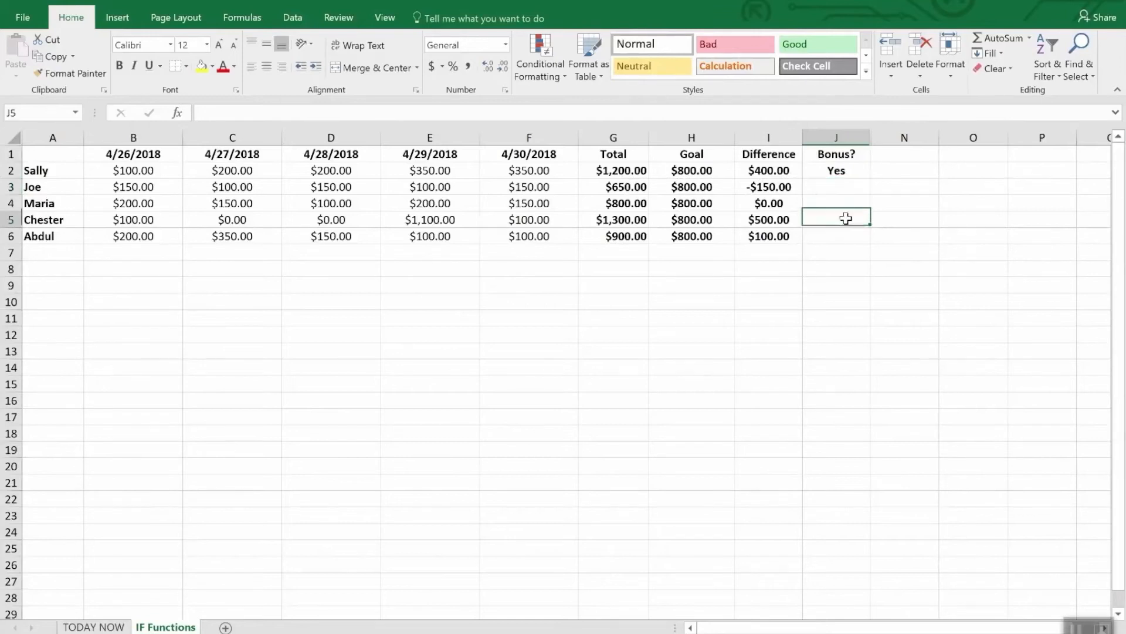
pyautogui.click(836, 171)
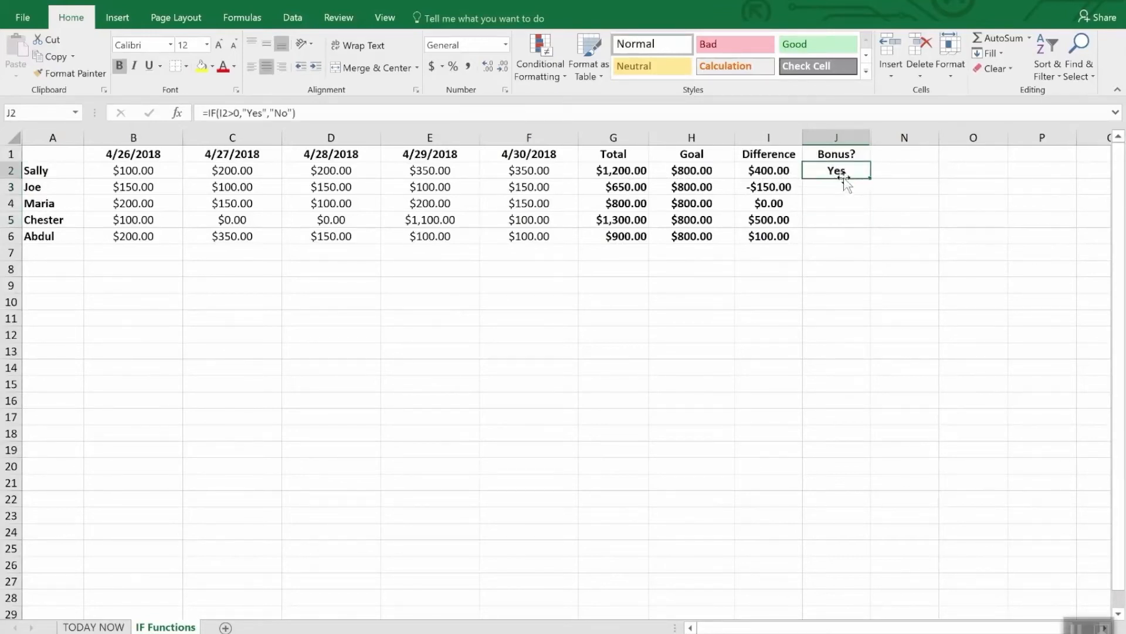
pyautogui.moveTo(870, 177); pyautogui.dragTo(870, 244)
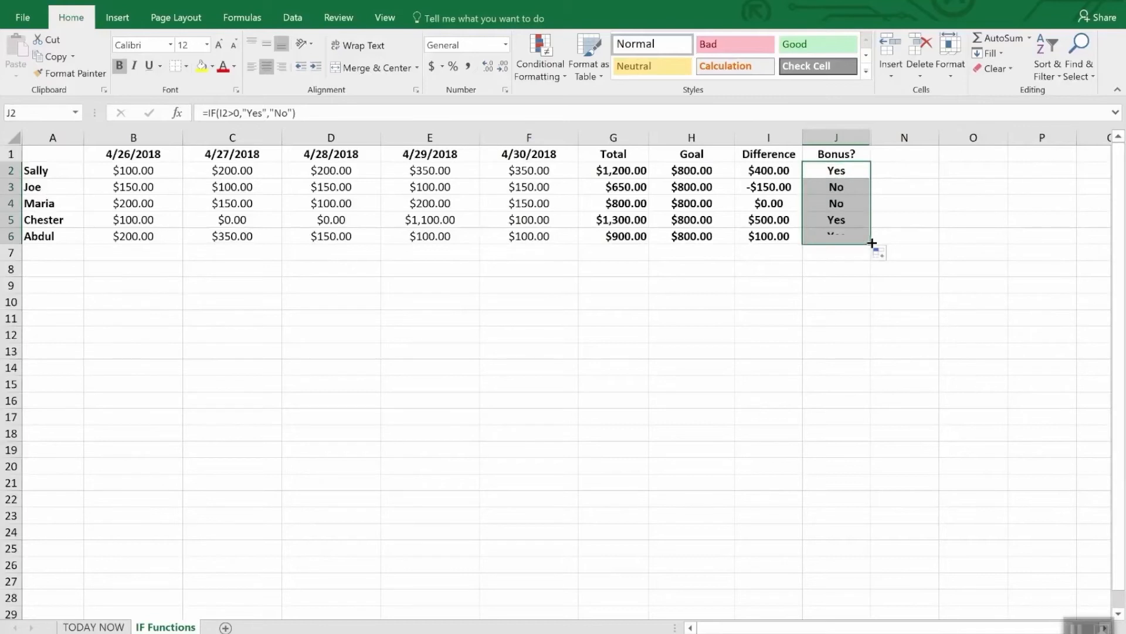
pyautogui.click(853, 281)
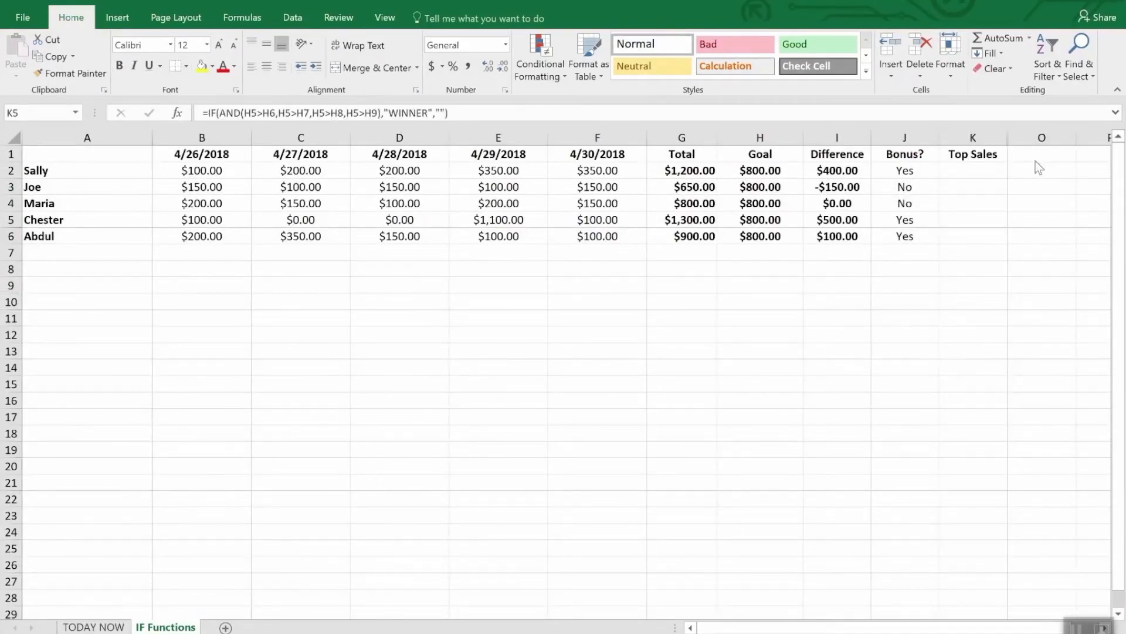
# Step: Replace the formula in Top Sales cell K5 with an IF containing AND, entering the conditions I5>I2 and I5>I3
pyautogui.click(975, 154)
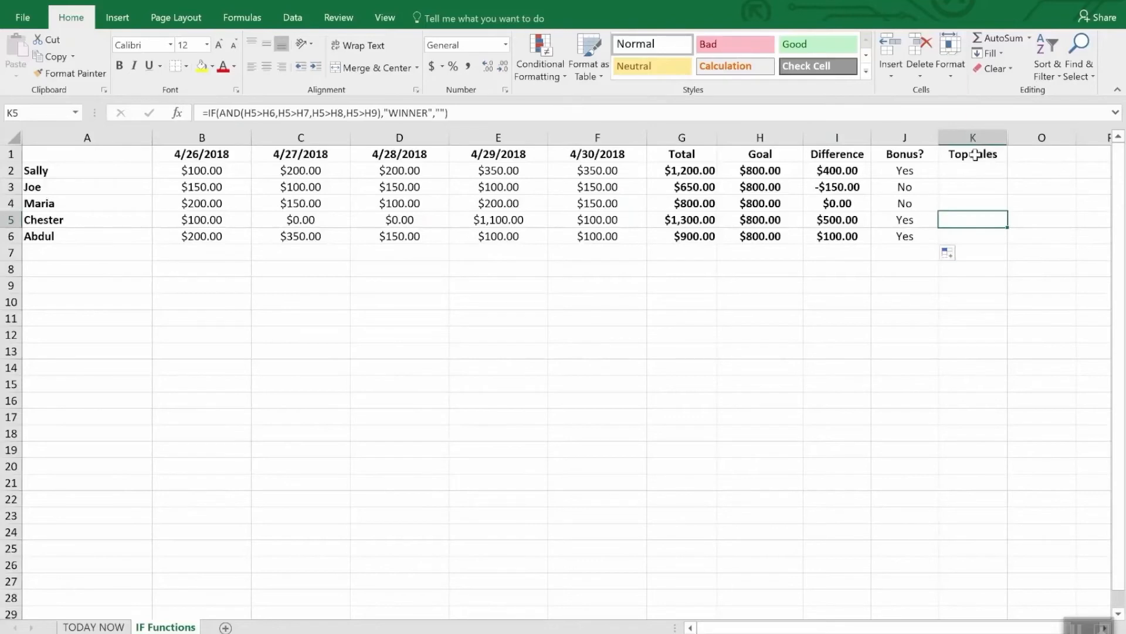
pyautogui.click(975, 155)
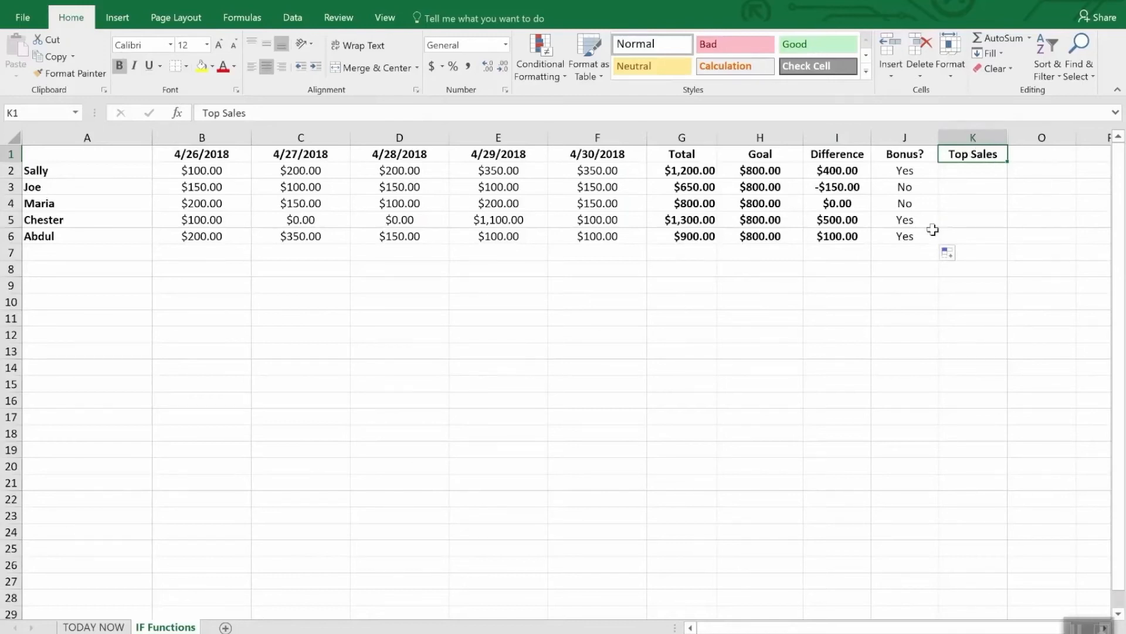
pyautogui.click(960, 223)
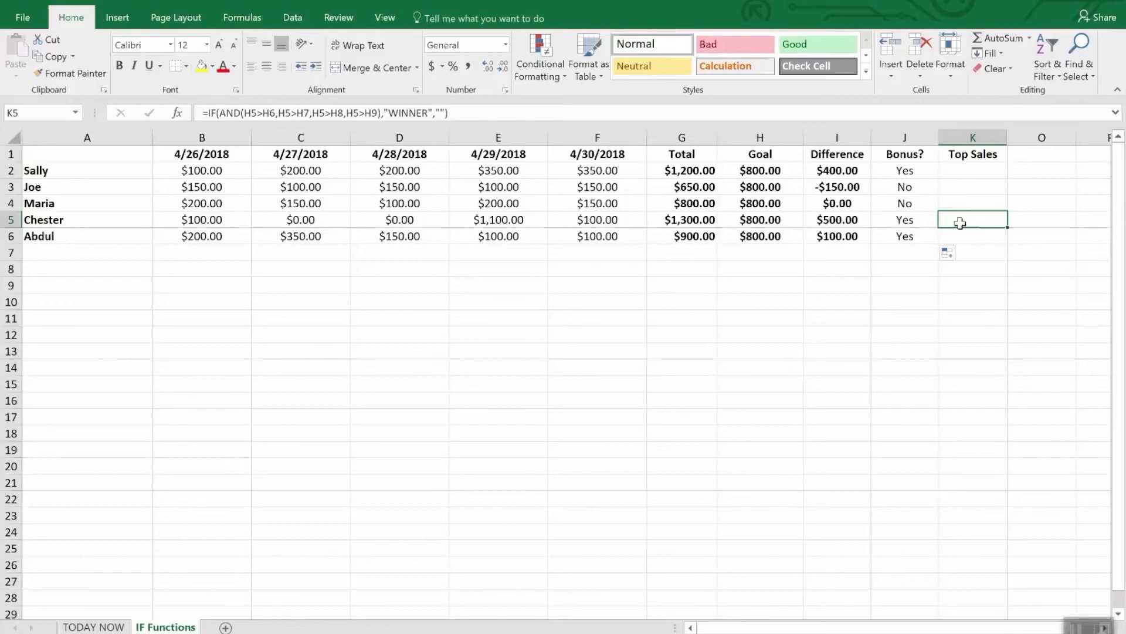
pyautogui.doubleClick(960, 223)
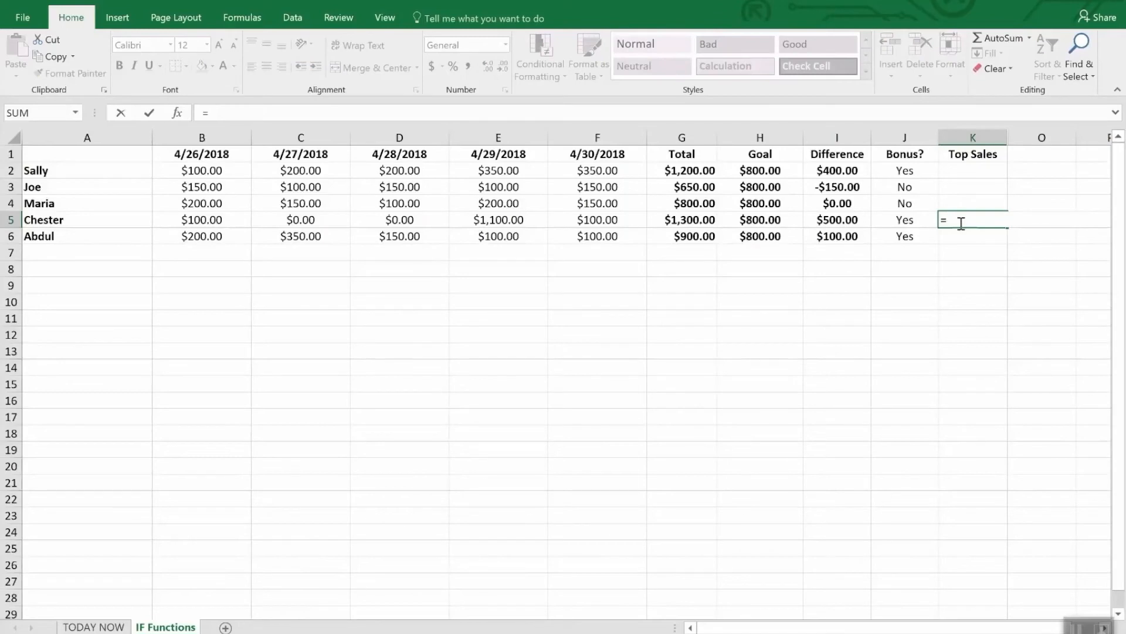
pyautogui.write('IF(')
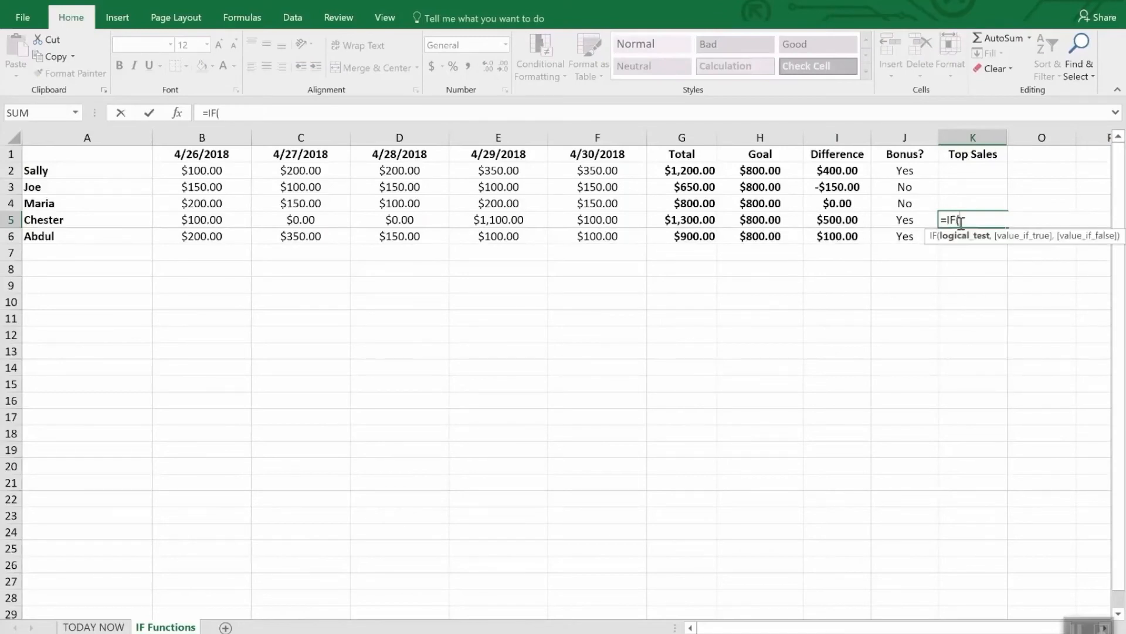
pyautogui.write('and(')
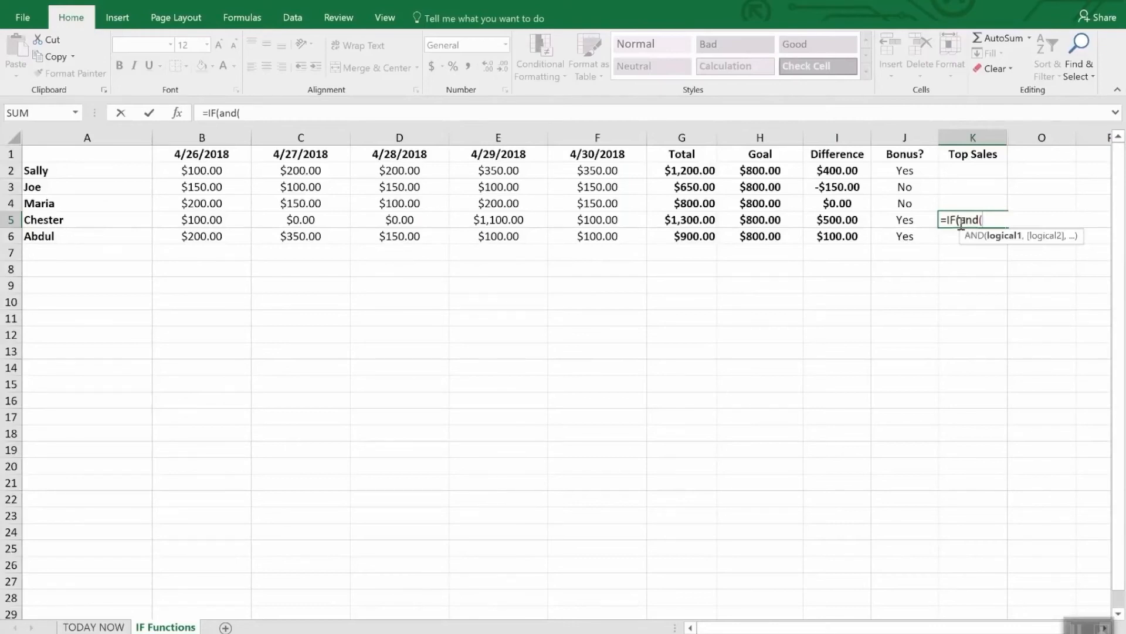
pyautogui.write('i5')
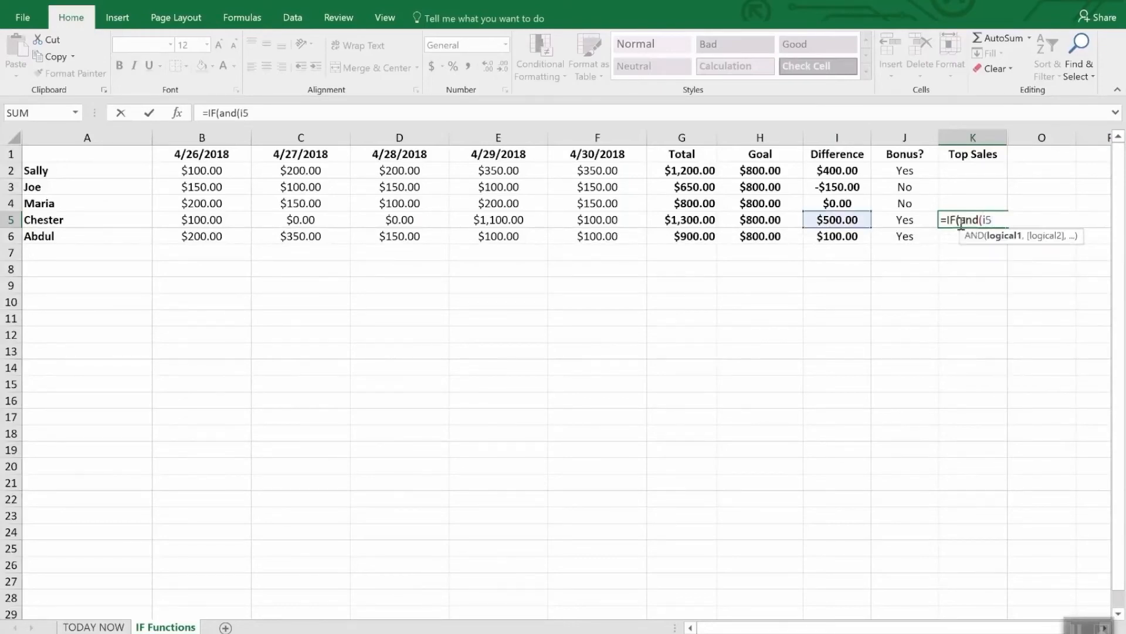
pyautogui.write('>i2,I')
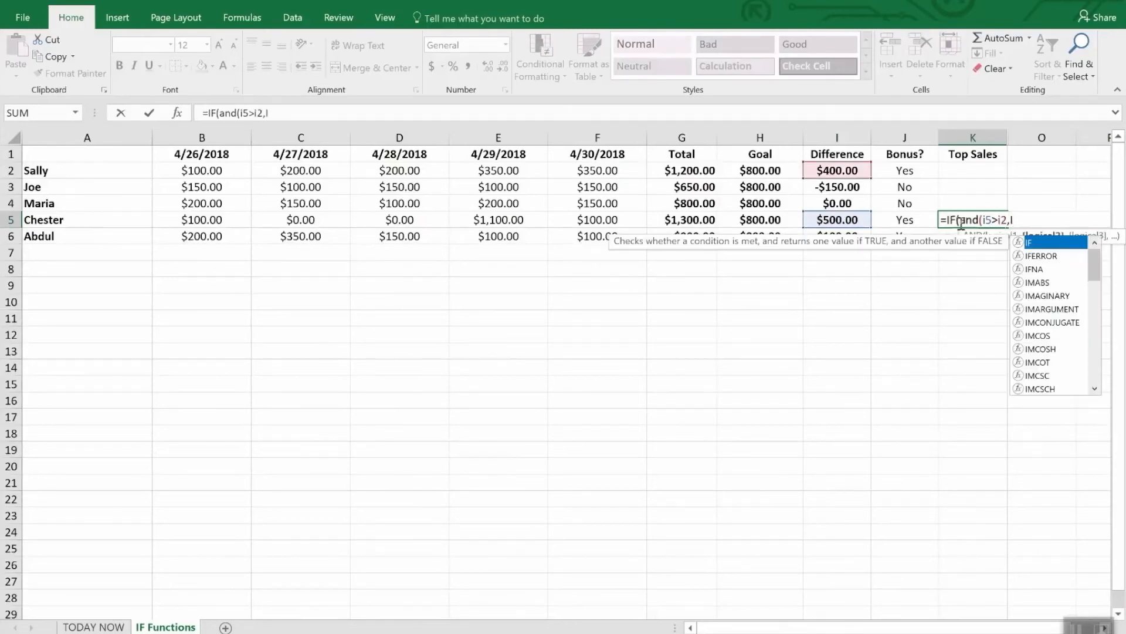
pyautogui.write('5>')
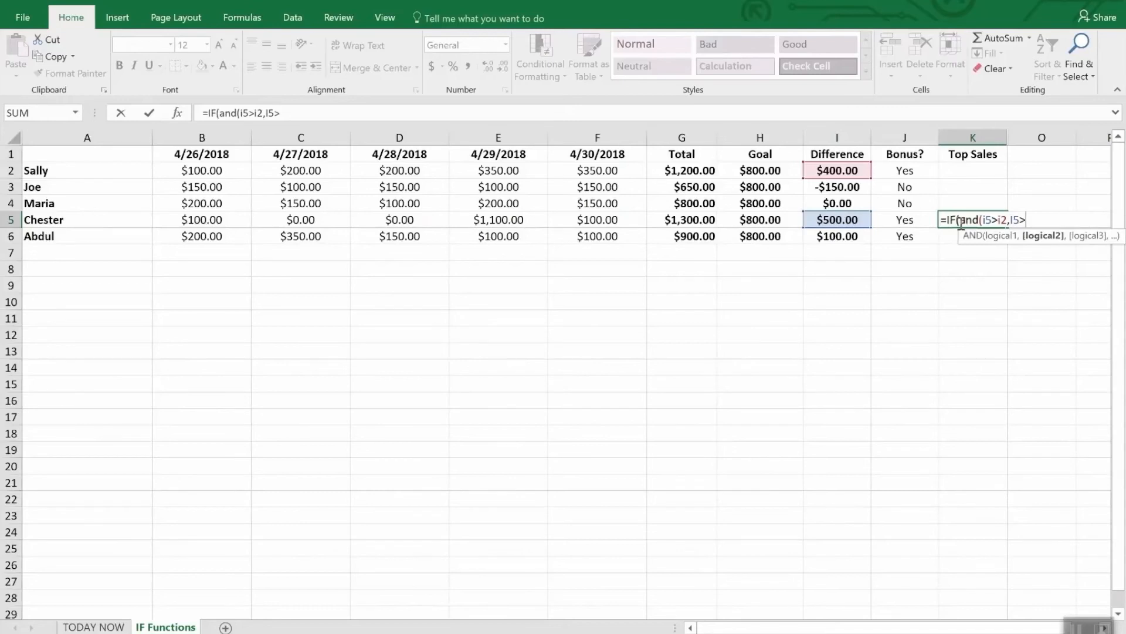
pyautogui.write('i3,I')
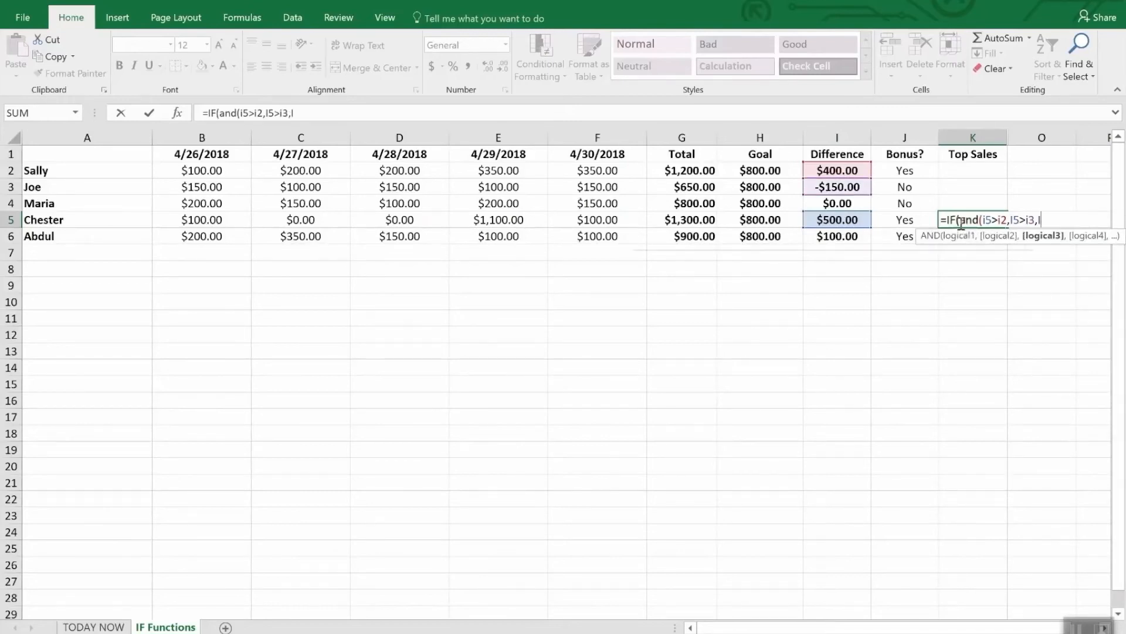
pyautogui.write('6')
# Step: Add the conditions I5>I4 and I5>I6 to the AND test in the K5 formula
pyautogui.press('BackSpace')
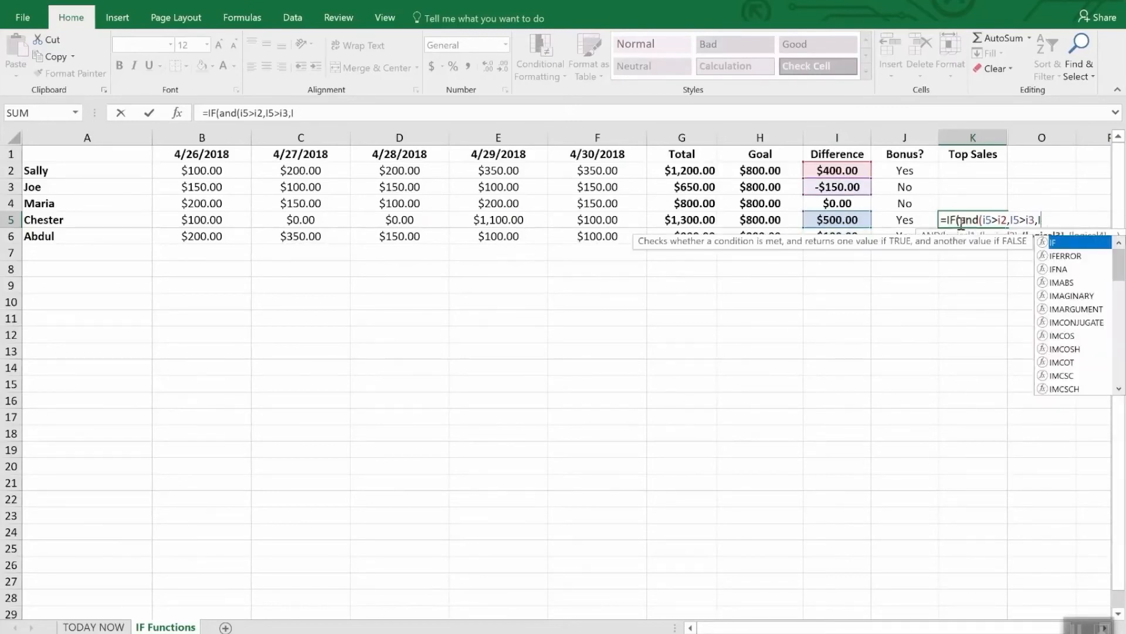
pyautogui.write('6')
pyautogui.press('BackSpace')
pyautogui.write('5>')
pyautogui.write('i4')
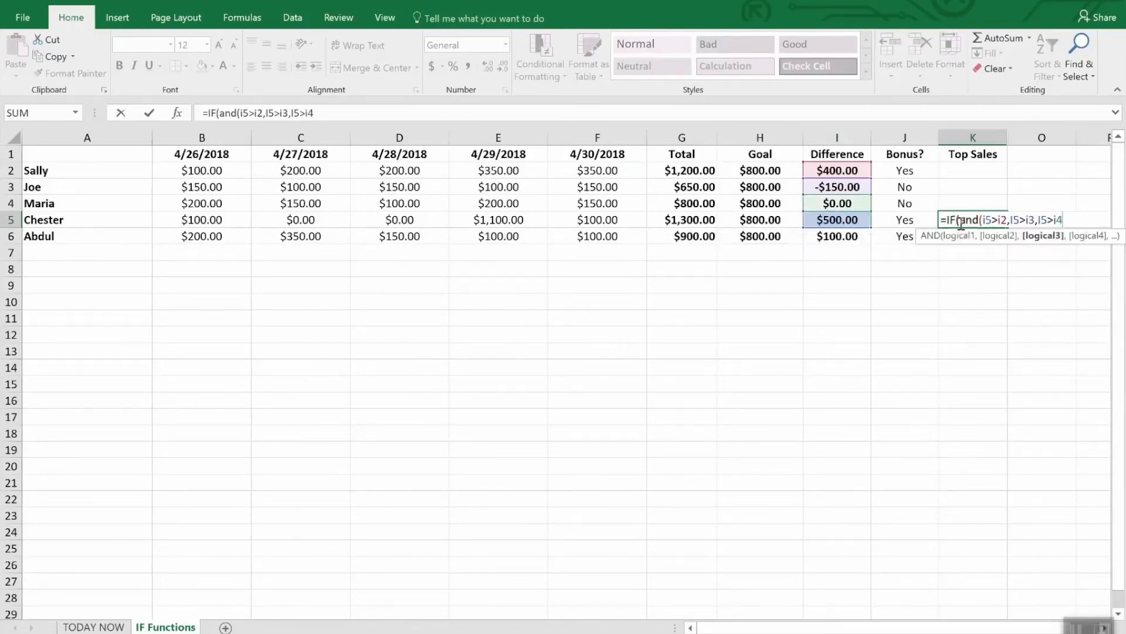
pyautogui.write(',I5>')
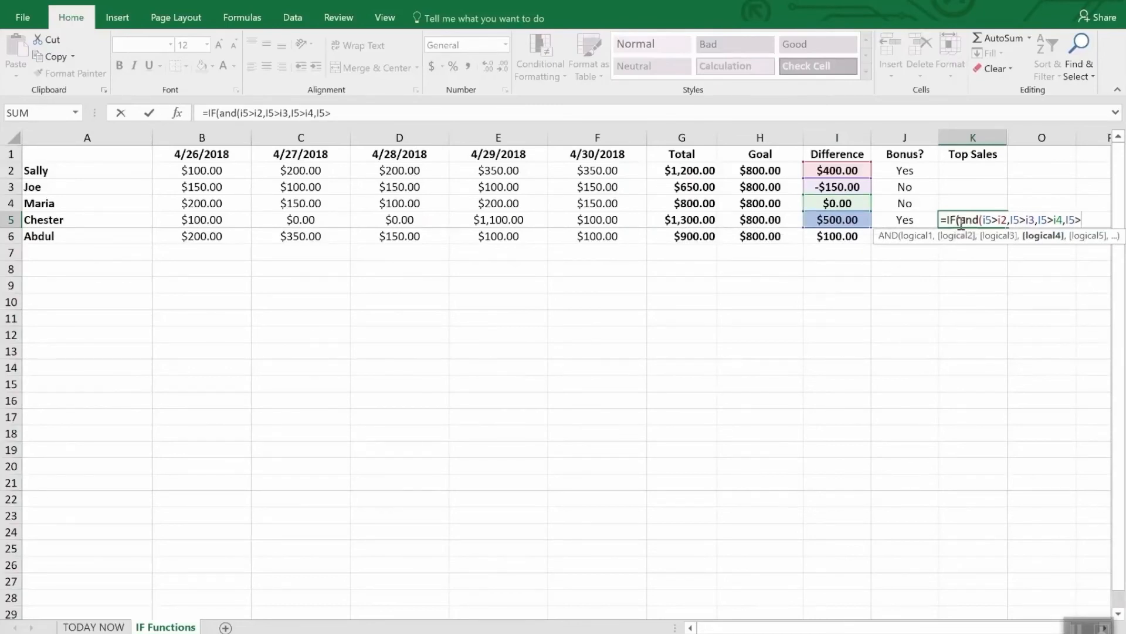
pyautogui.write('i6),')
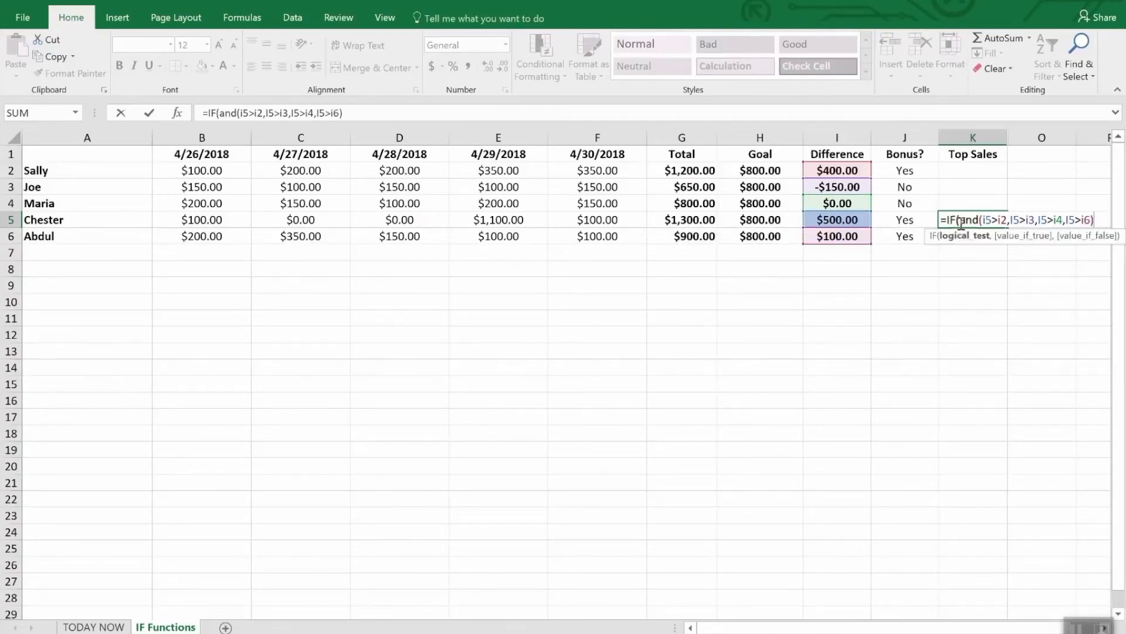
pyautogui.write('"W')
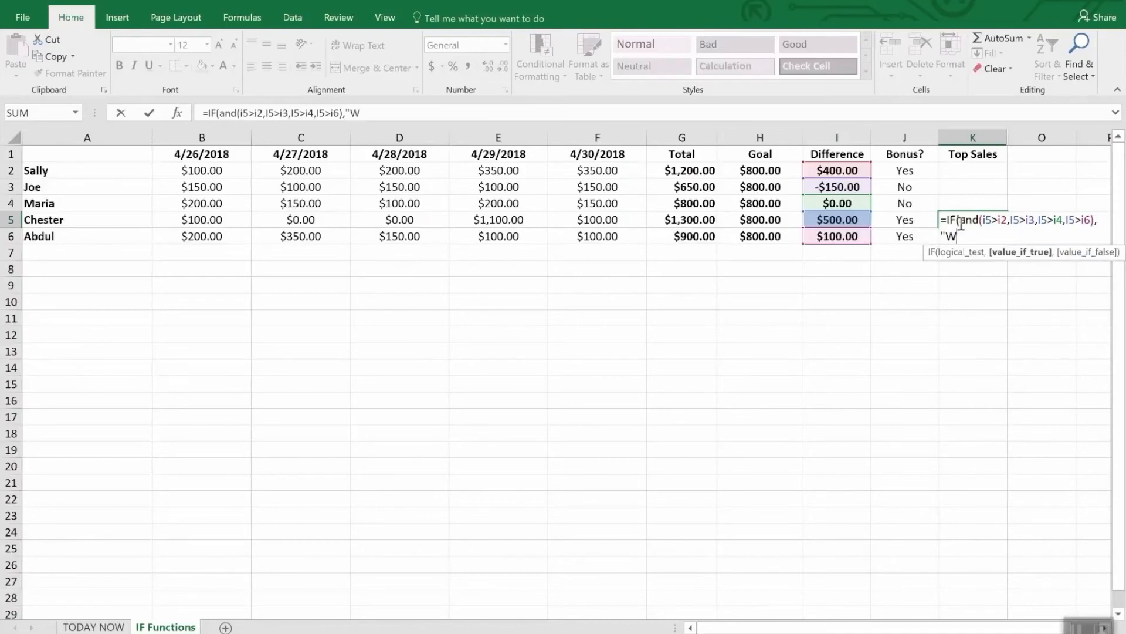
pyautogui.write('INNER",')
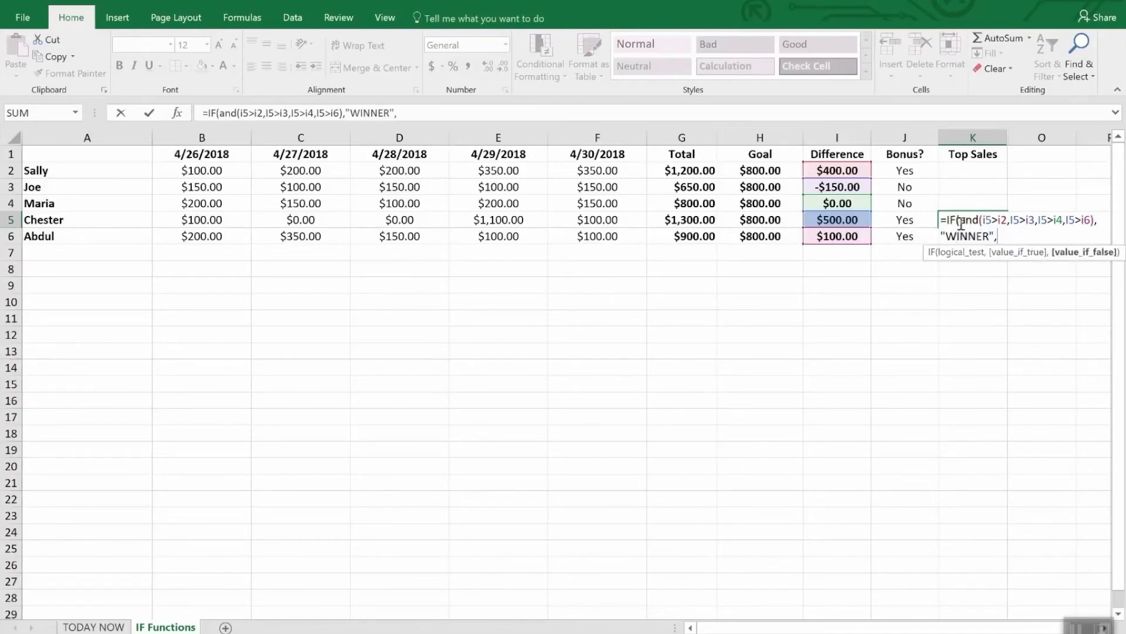
pyautogui.write('"")')
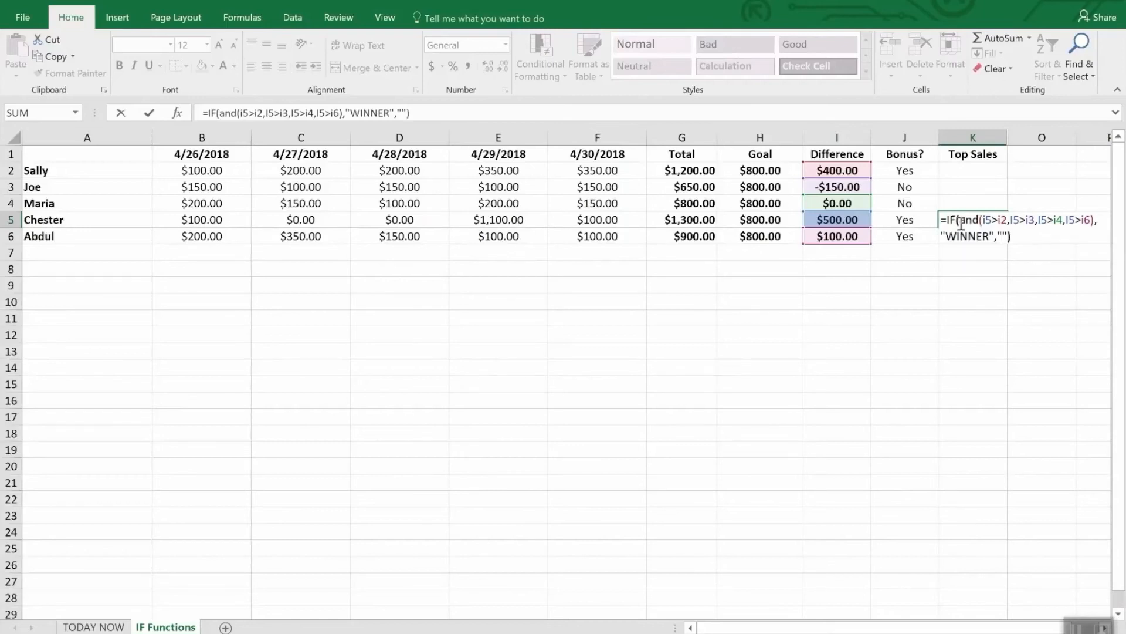
# Step: Complete the K5 formula to return "WINNER" when true and an empty text when false, and enter it
pyautogui.press('Return')
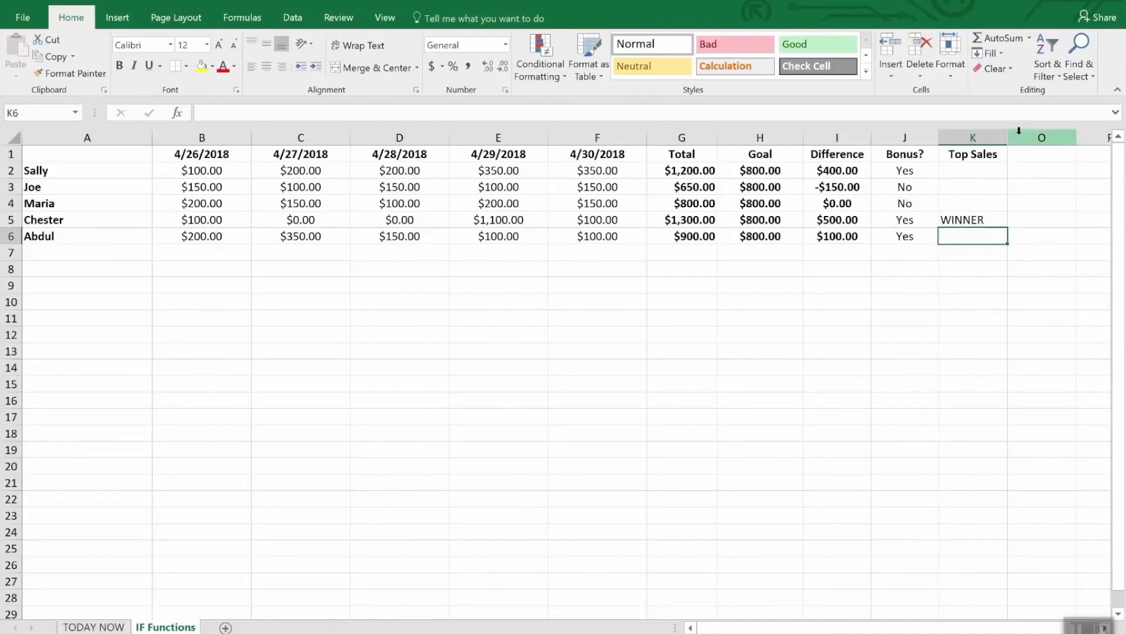
# Step: Unhide the hidden columns between K and O
pyautogui.moveTo(998, 138); pyautogui.dragTo(1012, 135)
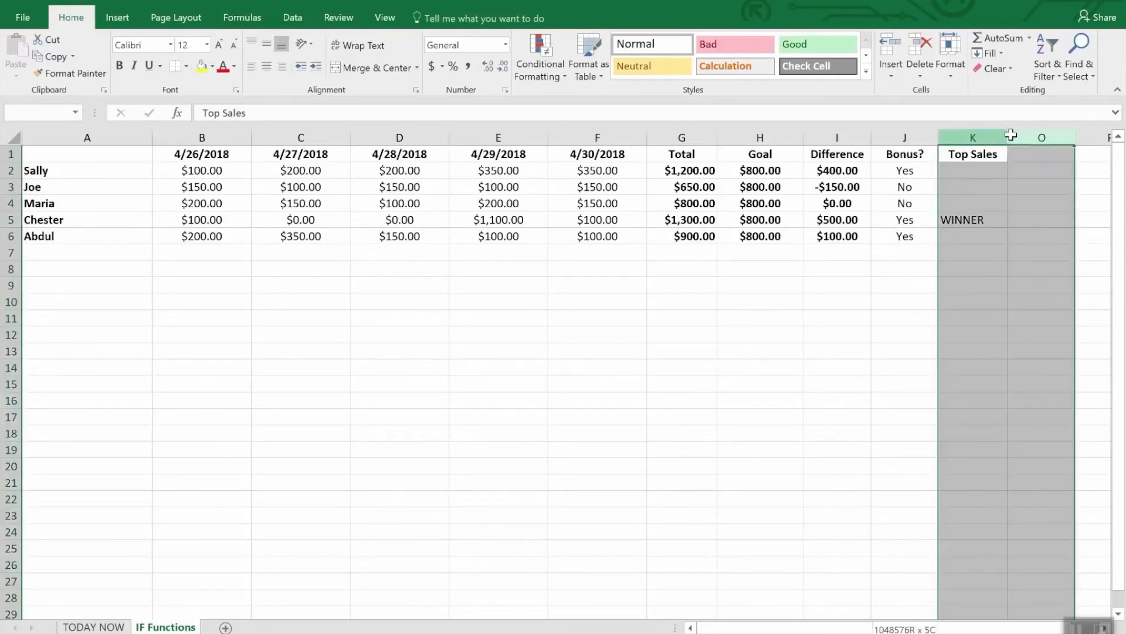
pyautogui.rightClick(1011, 135)
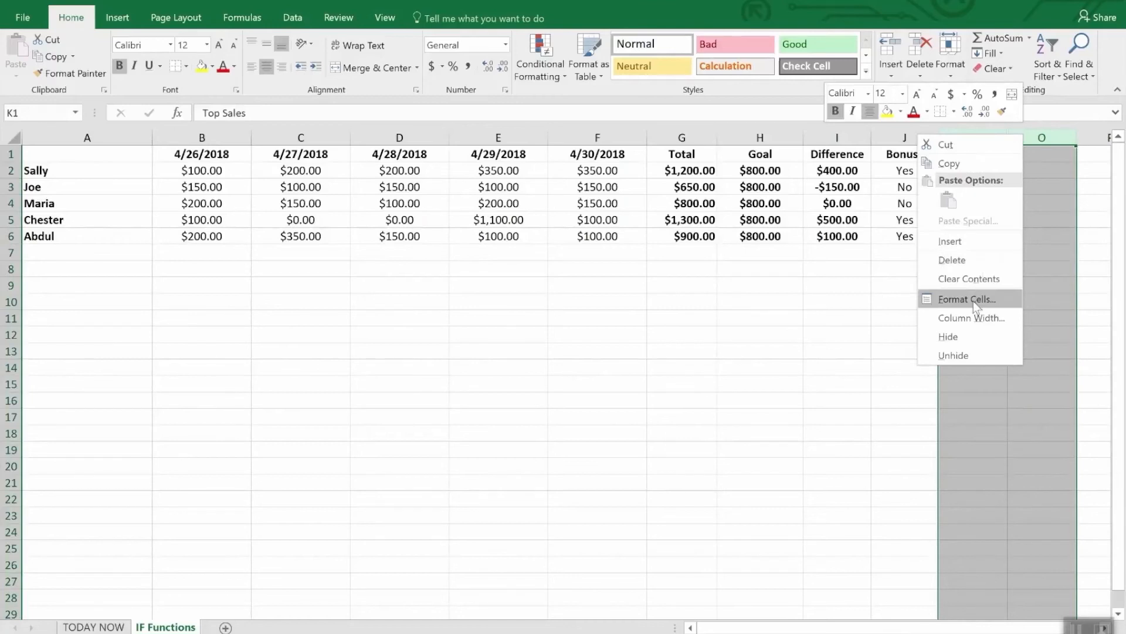
pyautogui.click(967, 352)
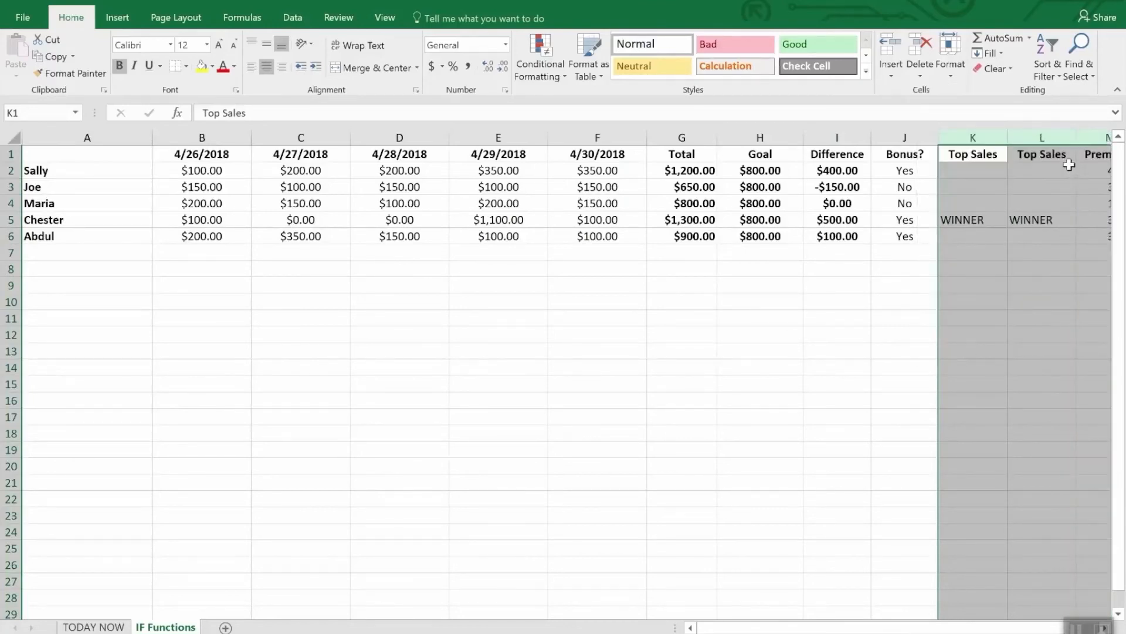
pyautogui.click(1026, 282)
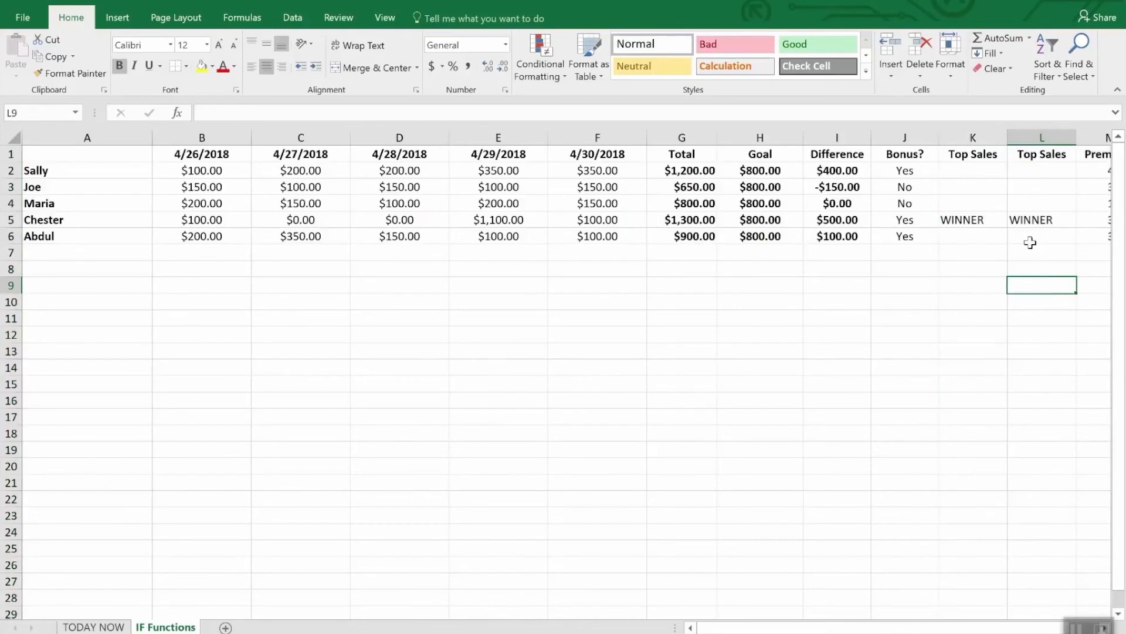
# Step: Compare the Top Sales formulas in cells L2, K5 and L3
pyautogui.click(1033, 170)
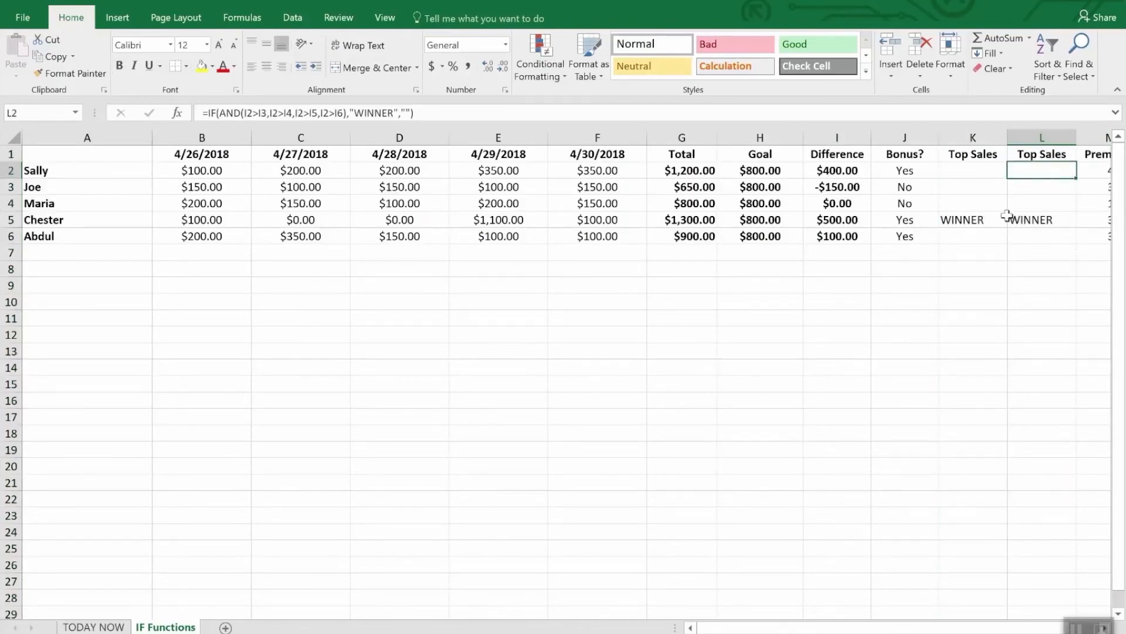
pyautogui.click(986, 222)
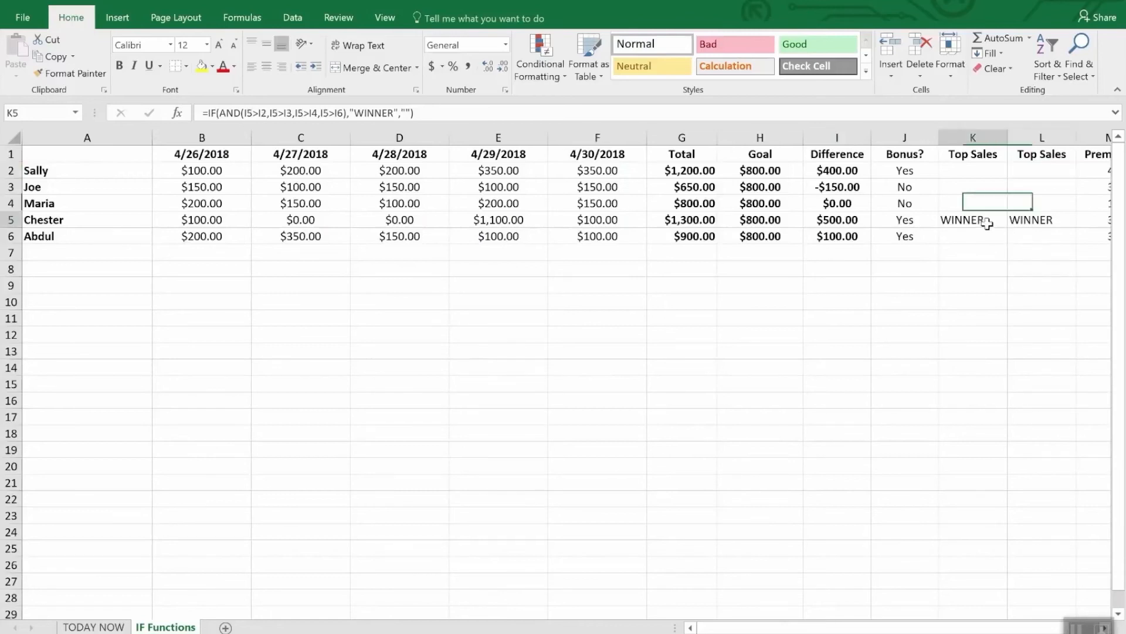
pyautogui.click(1035, 171)
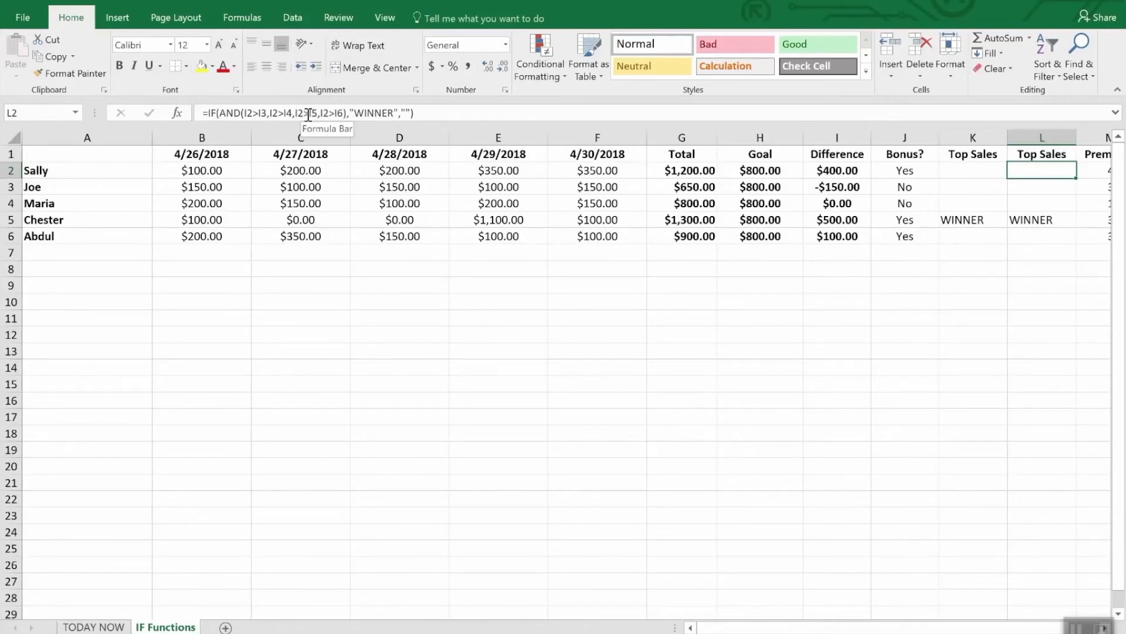
pyautogui.click(1026, 186)
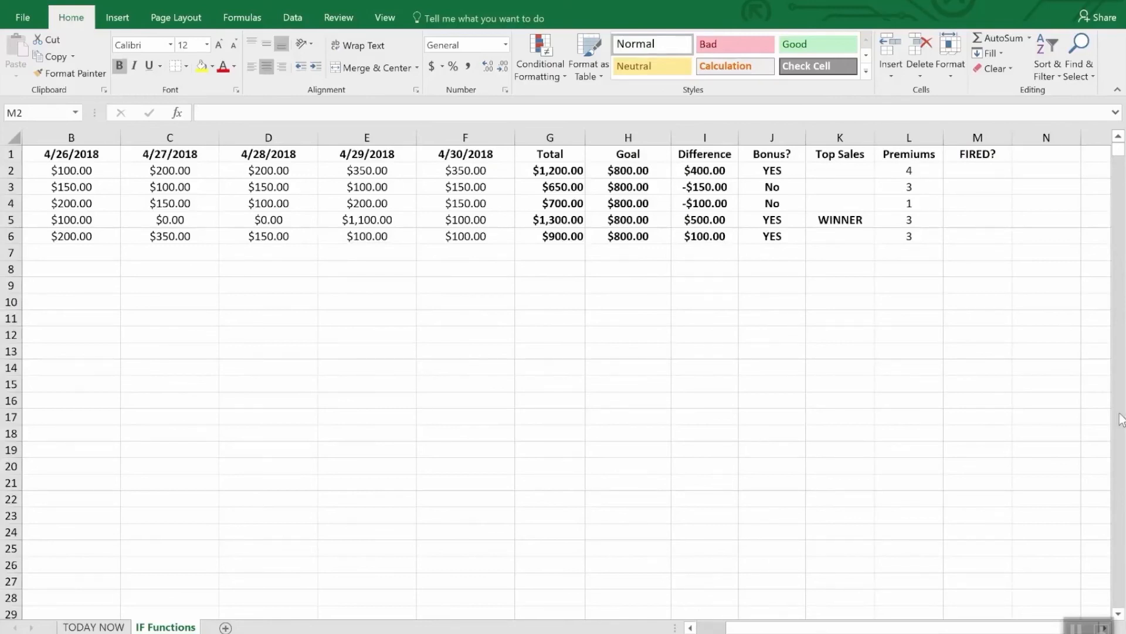
# Step: Begin a formula in FIRED? cell M2 with an IF function containing an OR test
pyautogui.click(984, 174)
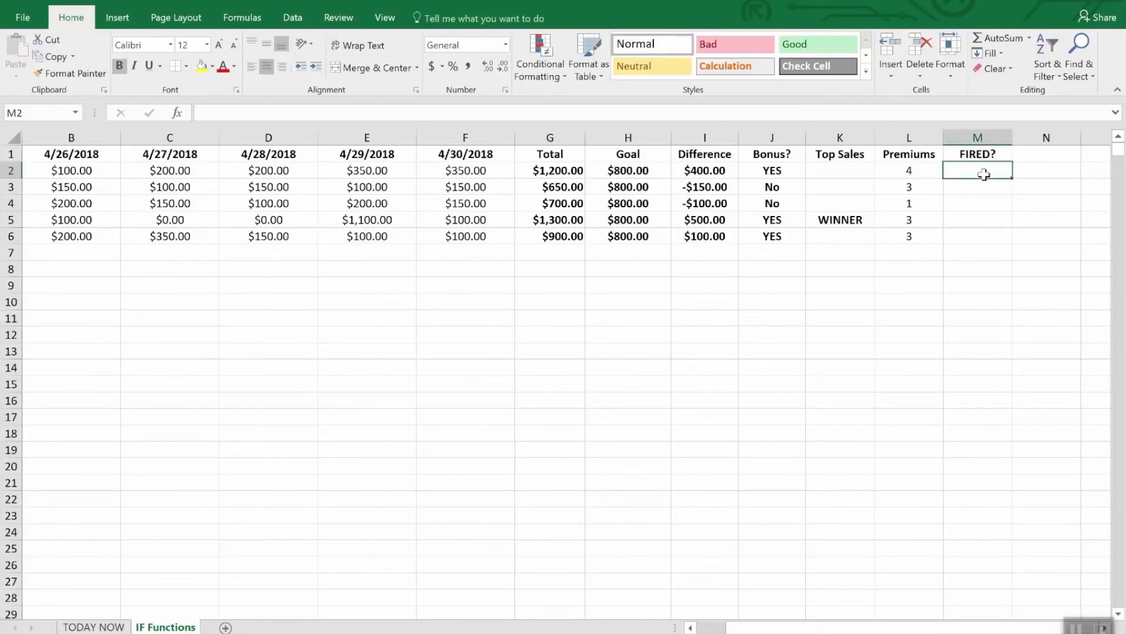
pyautogui.write('=if')
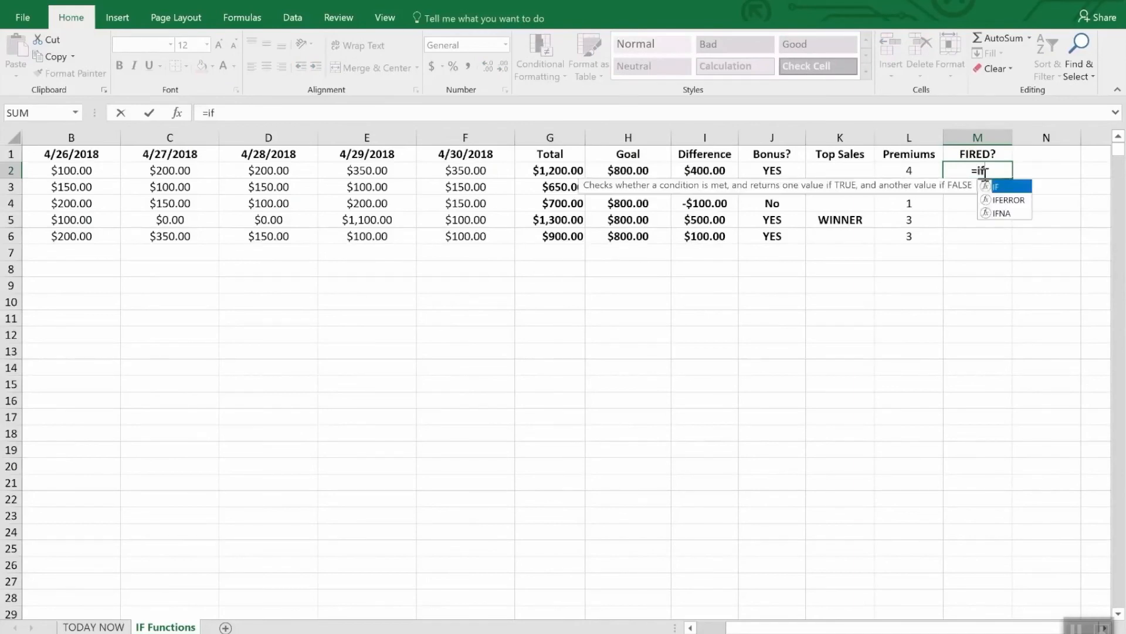
pyautogui.write('9o')
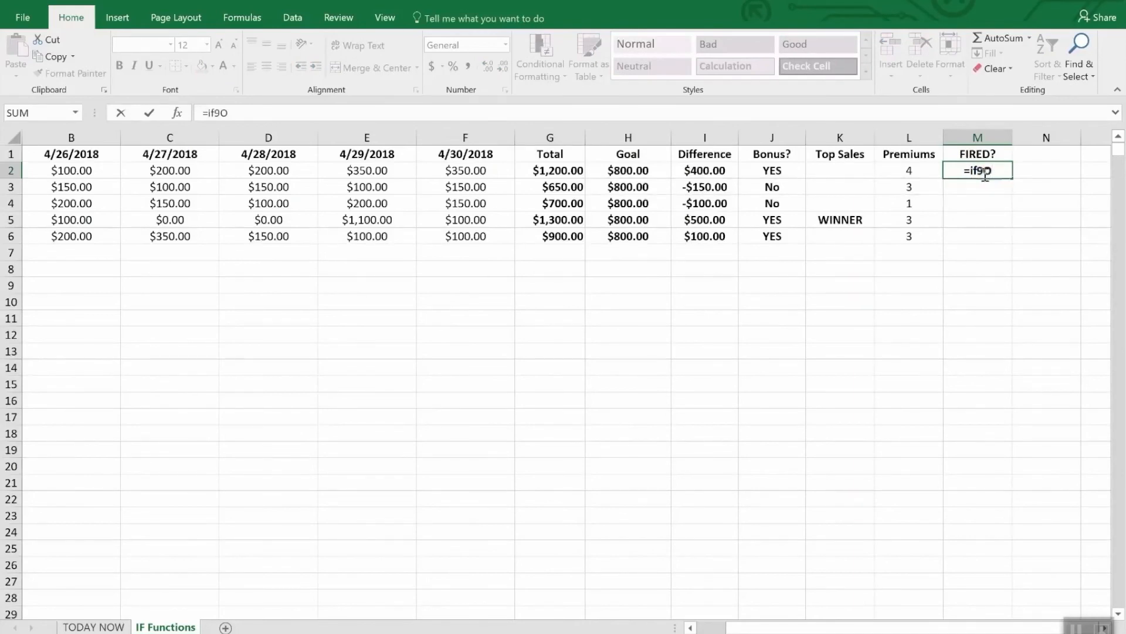
pyautogui.press('BackSpace')
pyautogui.press('BackSpace')
pyautogui.press('BackSpace')
pyautogui.write('f(or')
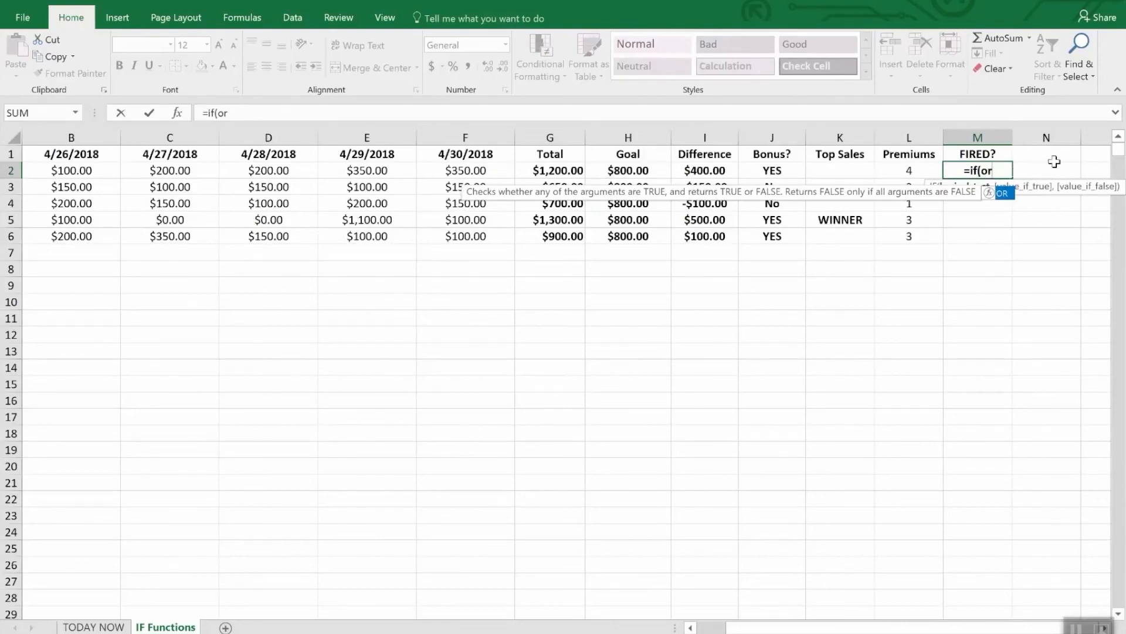
pyautogui.write('(')
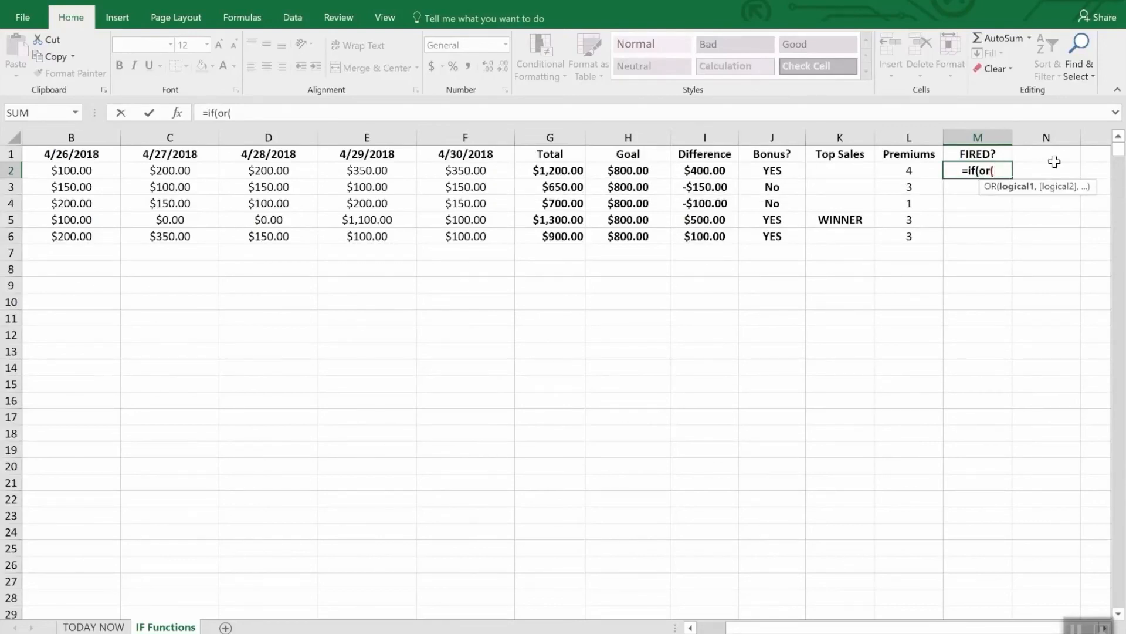
pyautogui.write('i2')
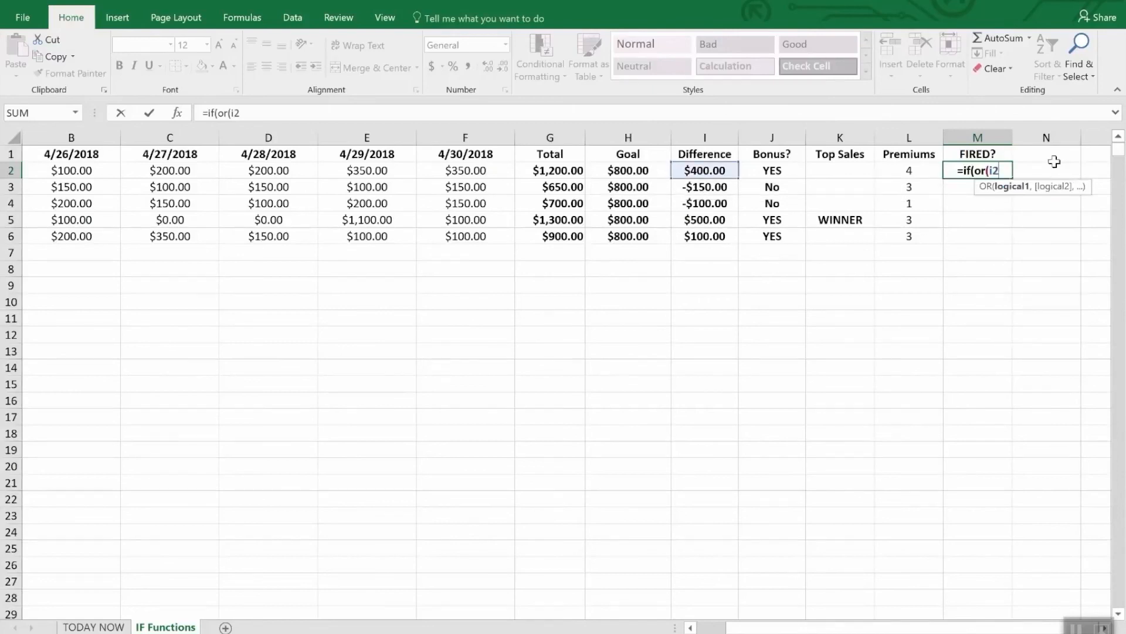
pyautogui.write('>')
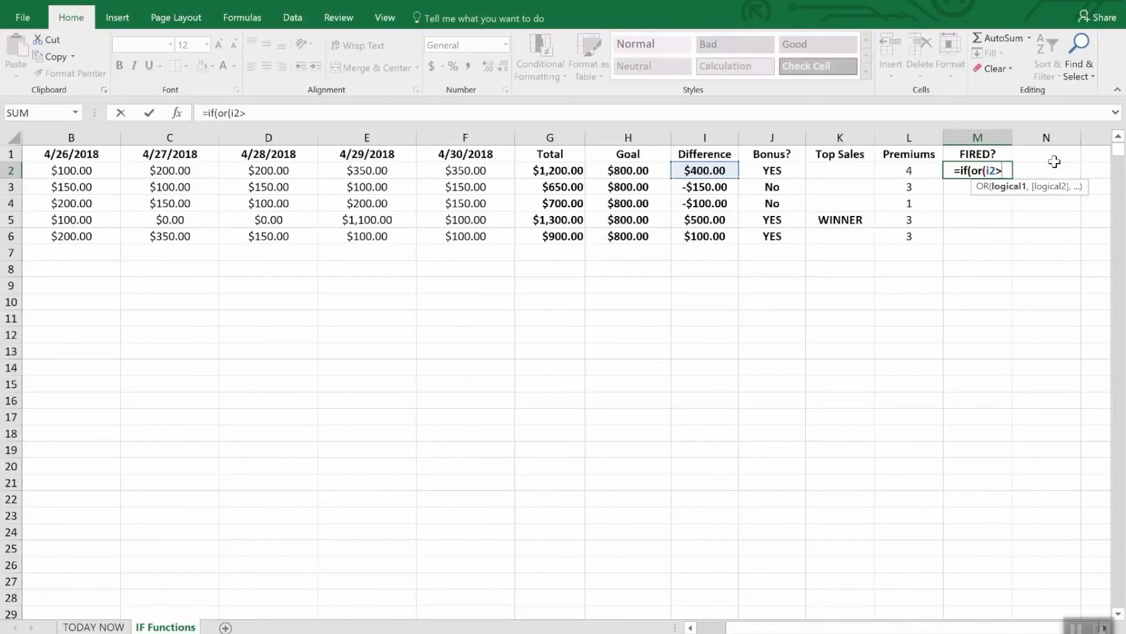
pyautogui.write('=')
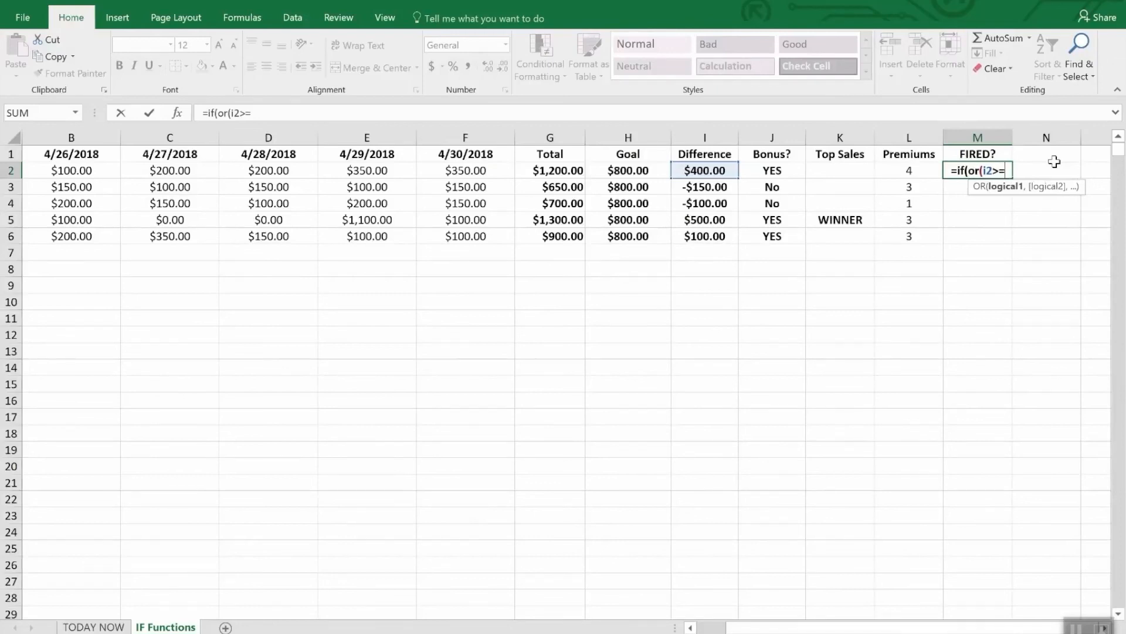
pyautogui.write('0,')
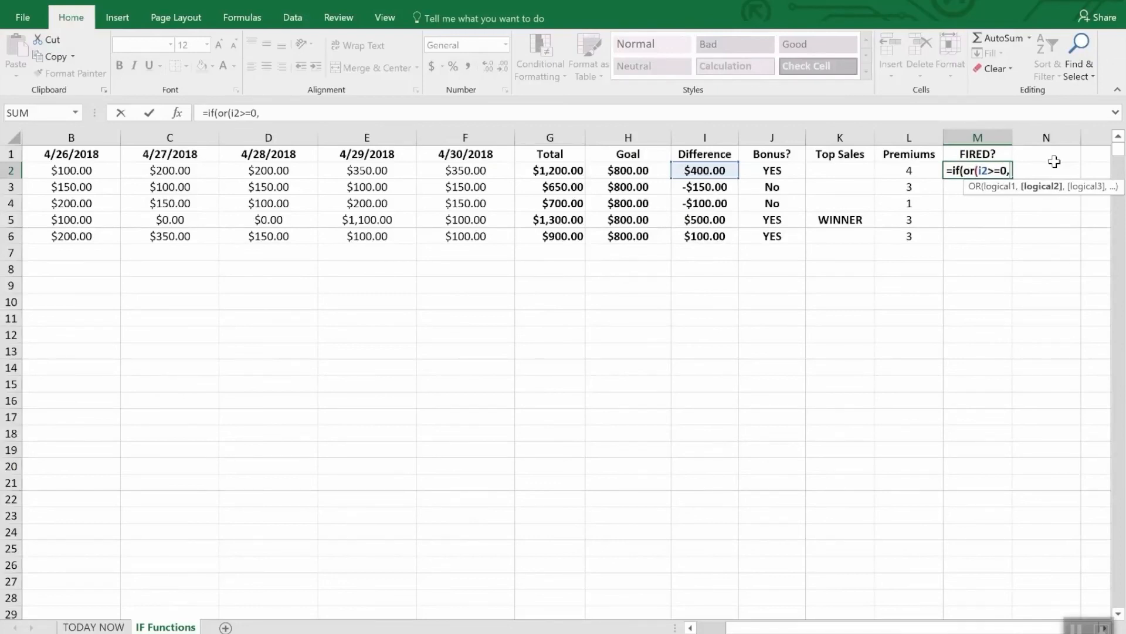
pyautogui.write('l')
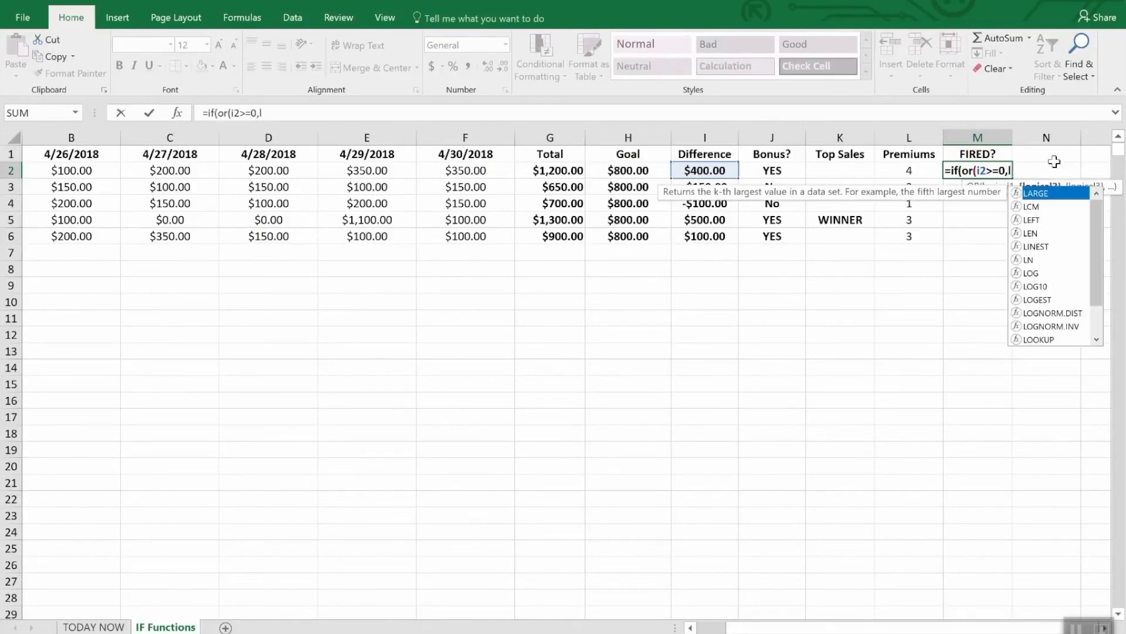
pyautogui.write('2>')
pyautogui.write('2)"')
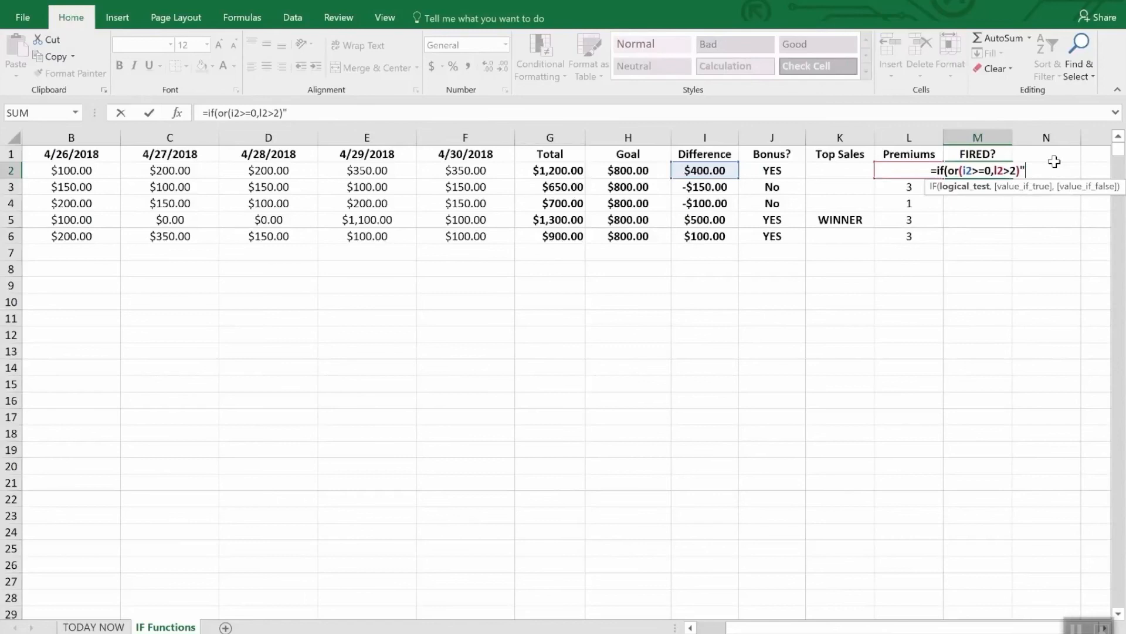
# Step: Add the conditions I2>=0 and L2>2 to the OR test in the M2 formula and close the test
pyautogui.press('BackSpace')
# Step: Complete the M2 formula to return "Safe" when true and "FIRED" when false, and enter it
pyautogui.write(',')
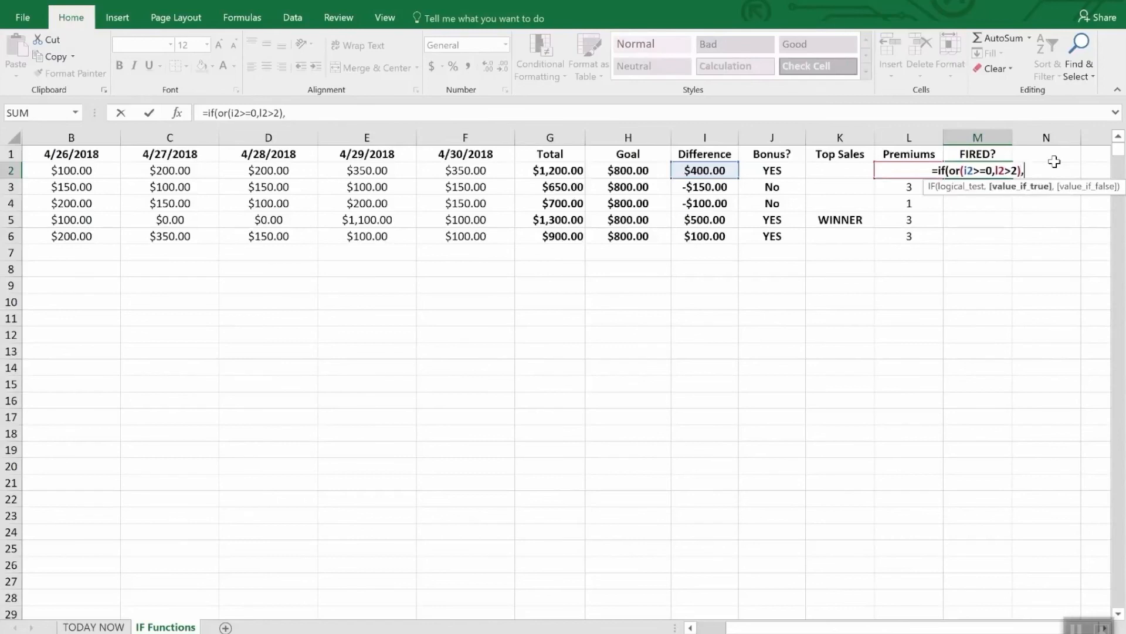
pyautogui.write('"Sa')
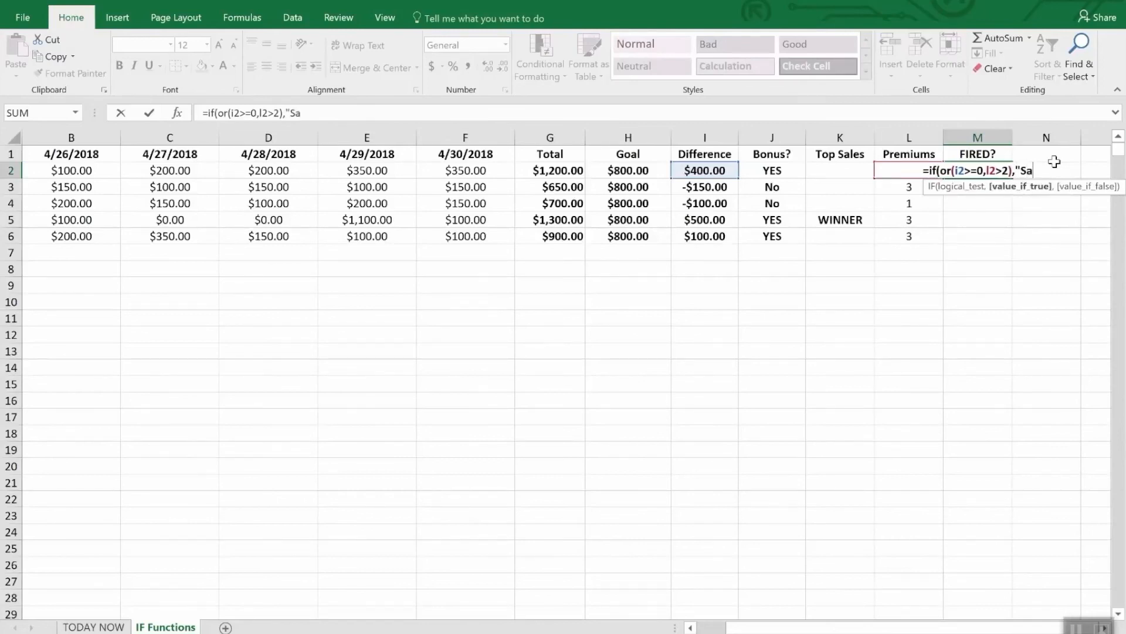
pyautogui.write('fe",')
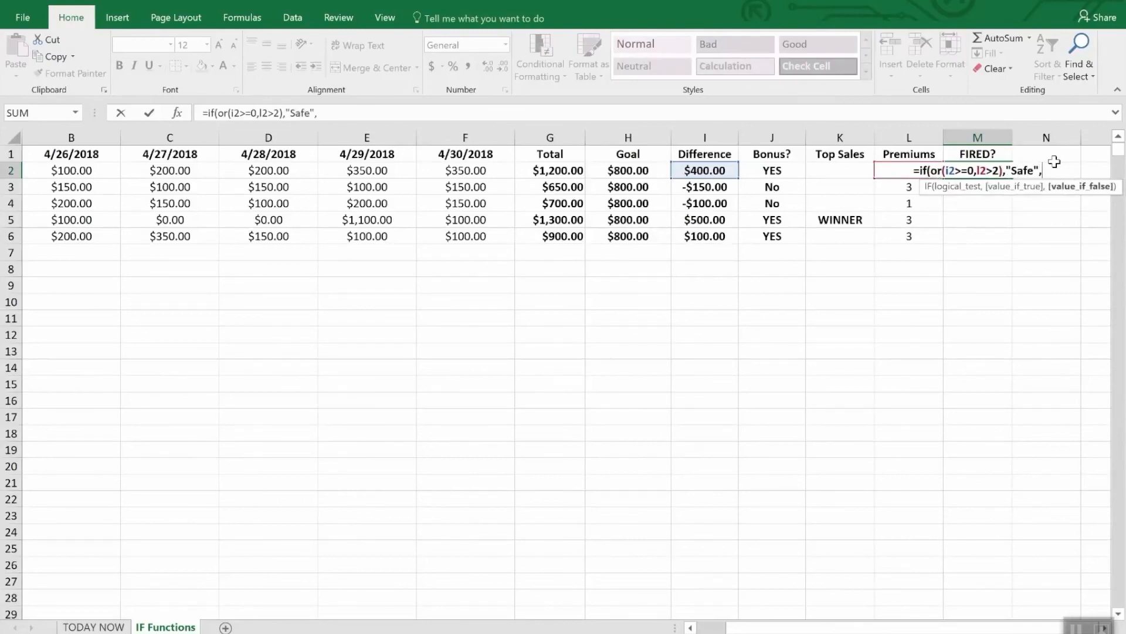
pyautogui.write('"FIRED"')
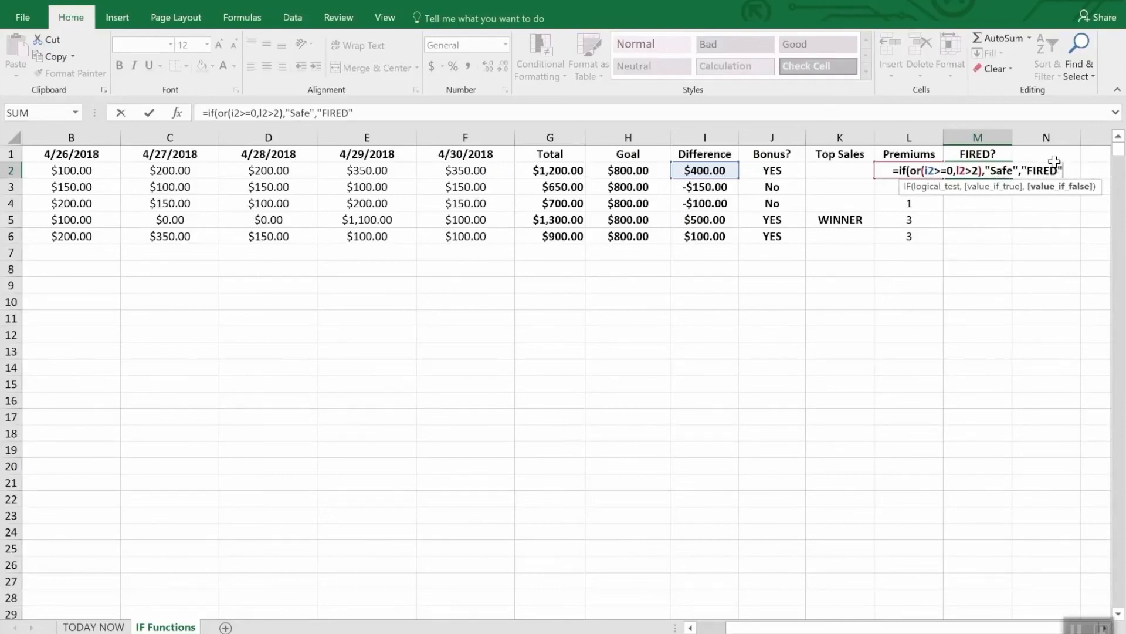
pyautogui.write(')')
pyautogui.press('Return')
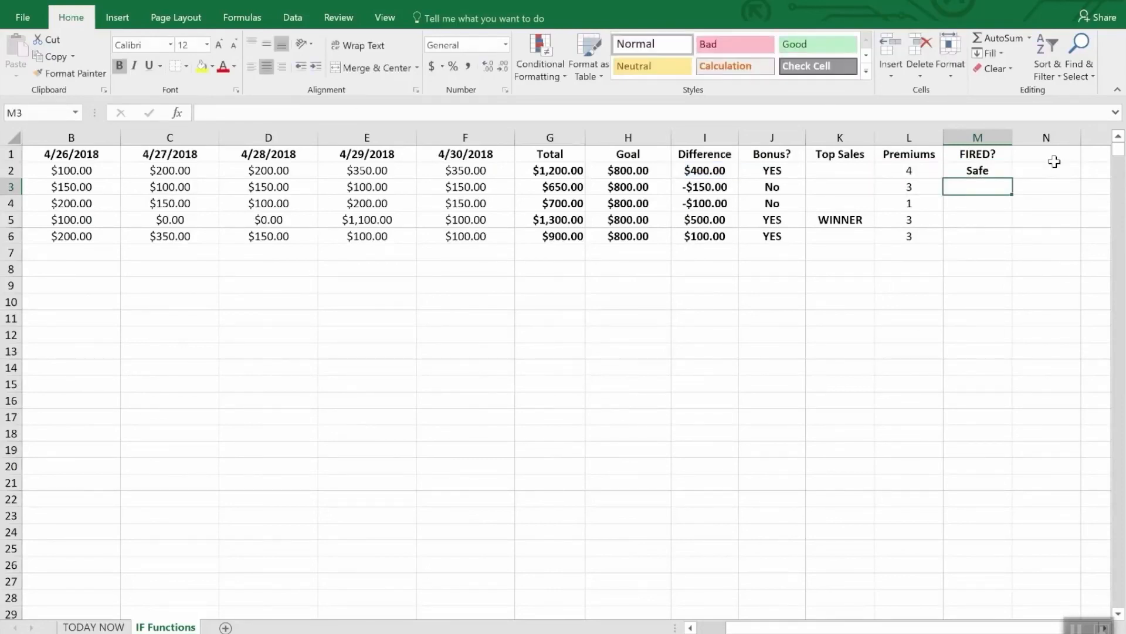
# Step: Fill the FIRED? formula from M2 down through M6, and check the Difference and Premiums cells in row 4
pyautogui.press('Down')
pyautogui.press('Up')
pyautogui.press('Up')
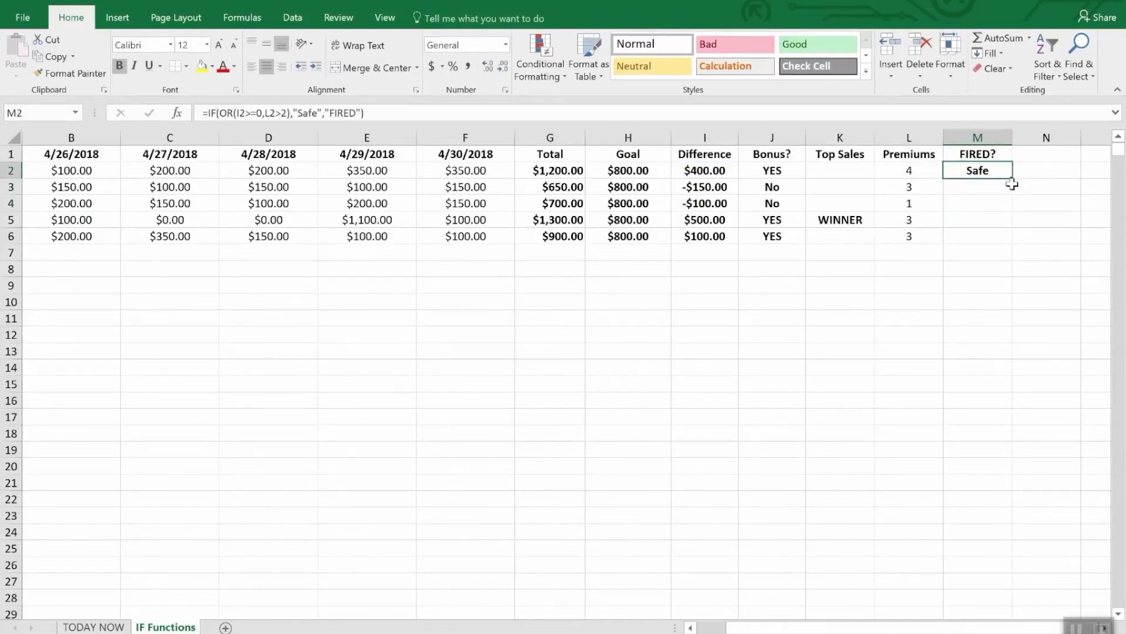
pyautogui.moveTo(1008, 176); pyautogui.dragTo(1004, 238)
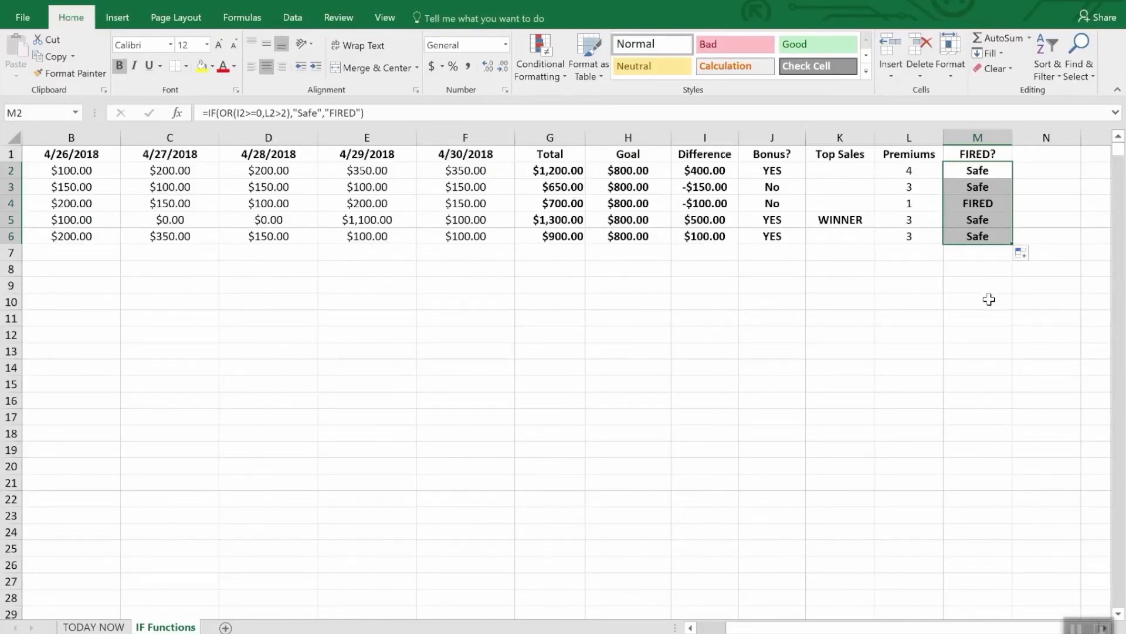
pyautogui.click(706, 207)
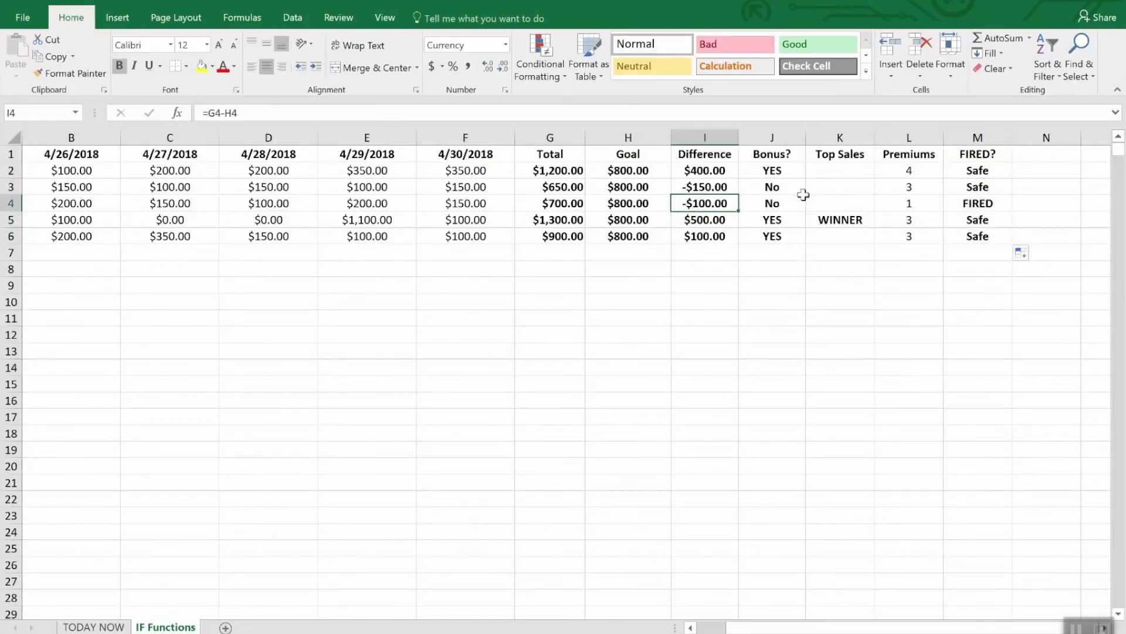
pyautogui.click(914, 202)
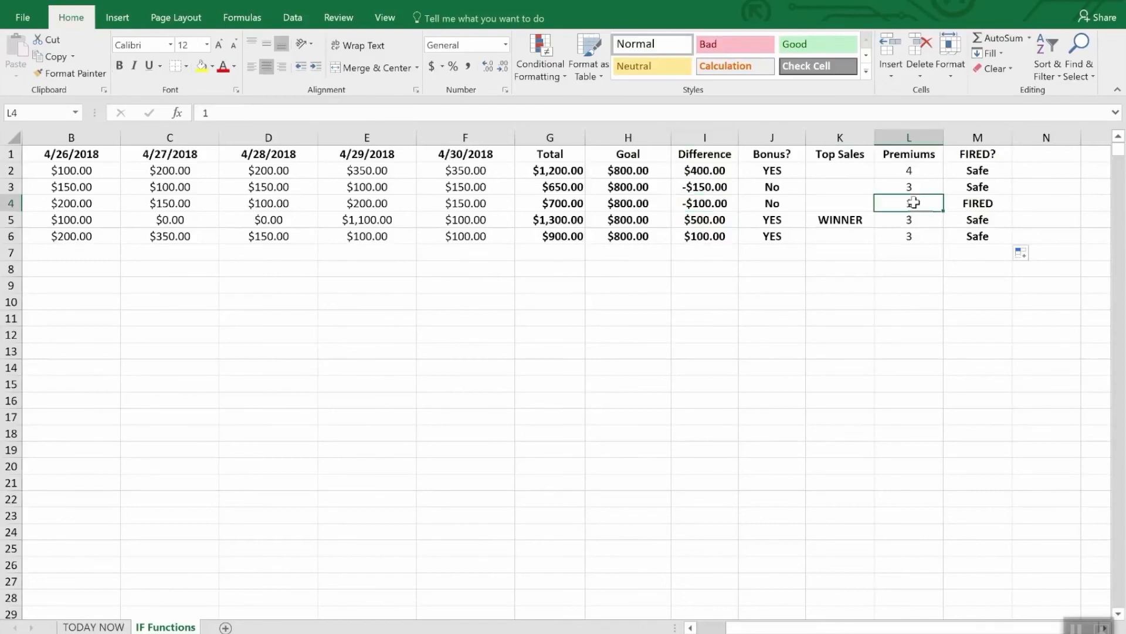